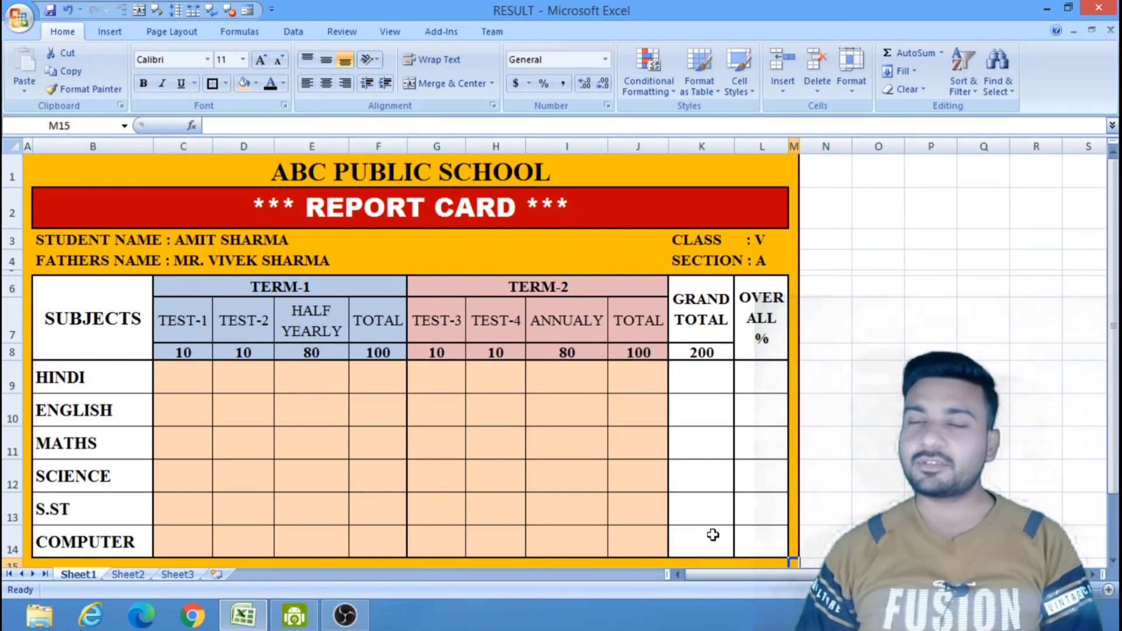
# Switch to the blank Sheet2 of the workbook.
pyautogui.click(129, 575)
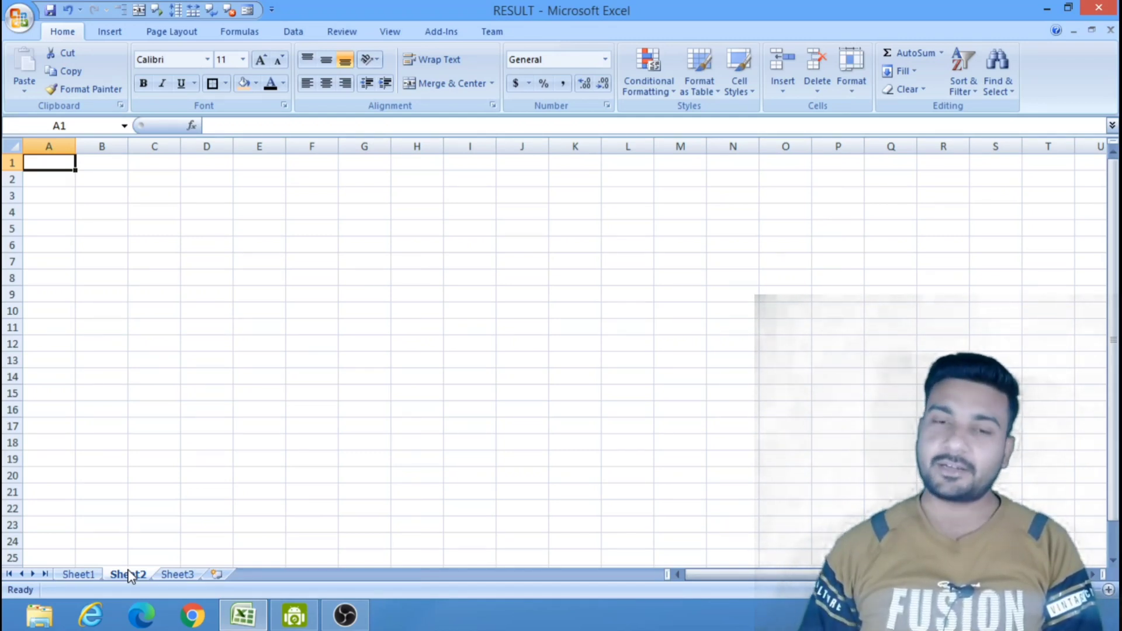
pyautogui.click(140, 161)
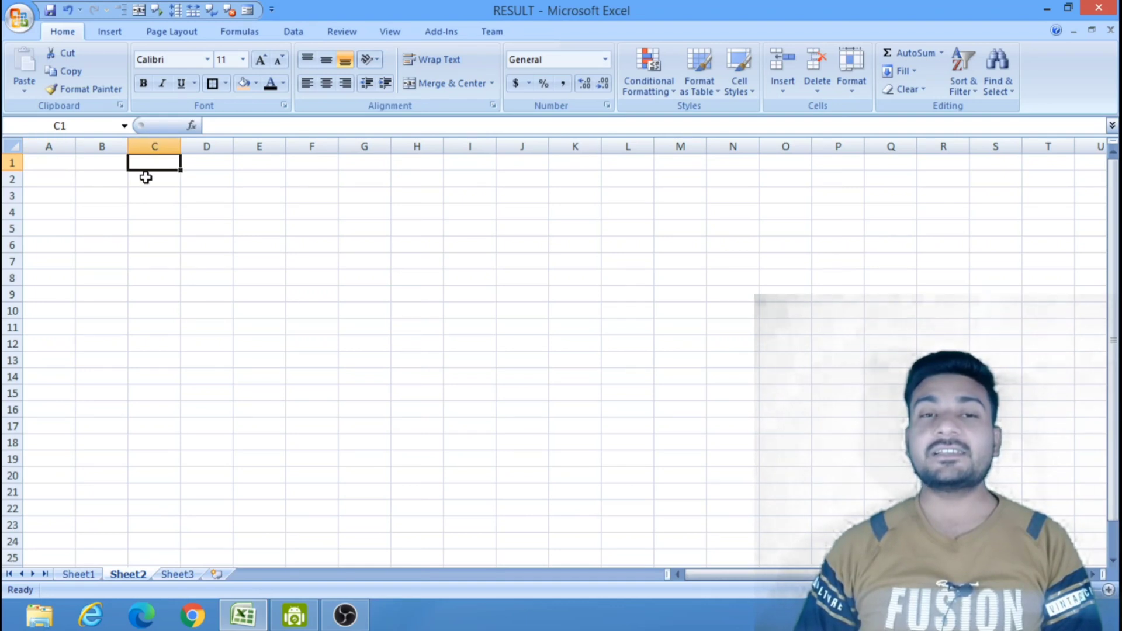
pyautogui.click(146, 177)
pyautogui.click(160, 240)
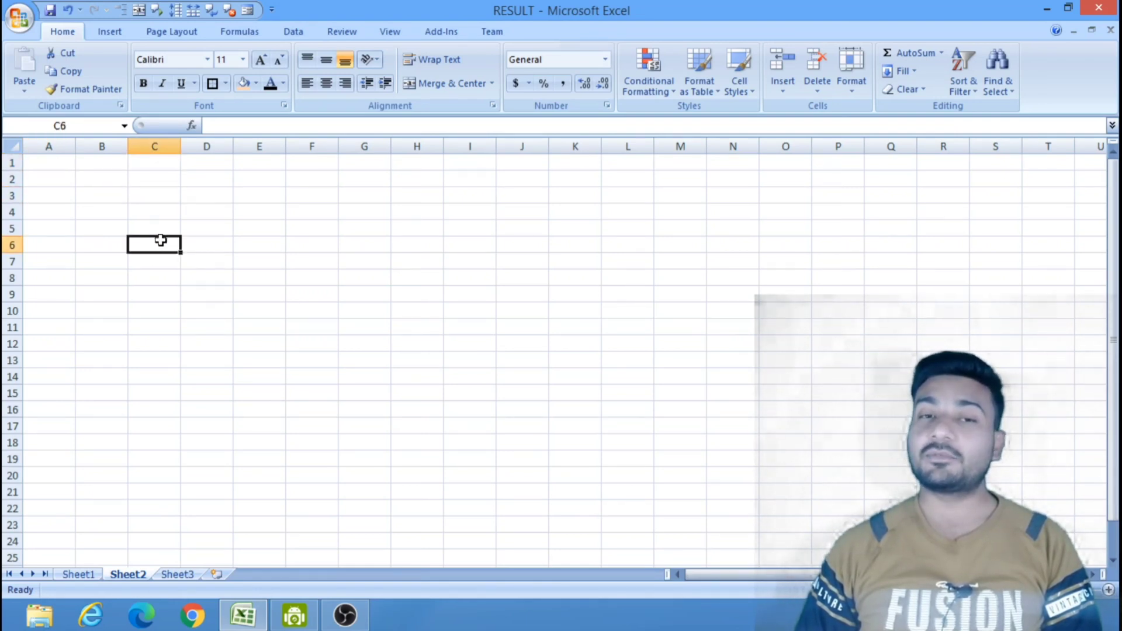
pyautogui.click(202, 176)
pyautogui.click(202, 195)
pyautogui.click(203, 231)
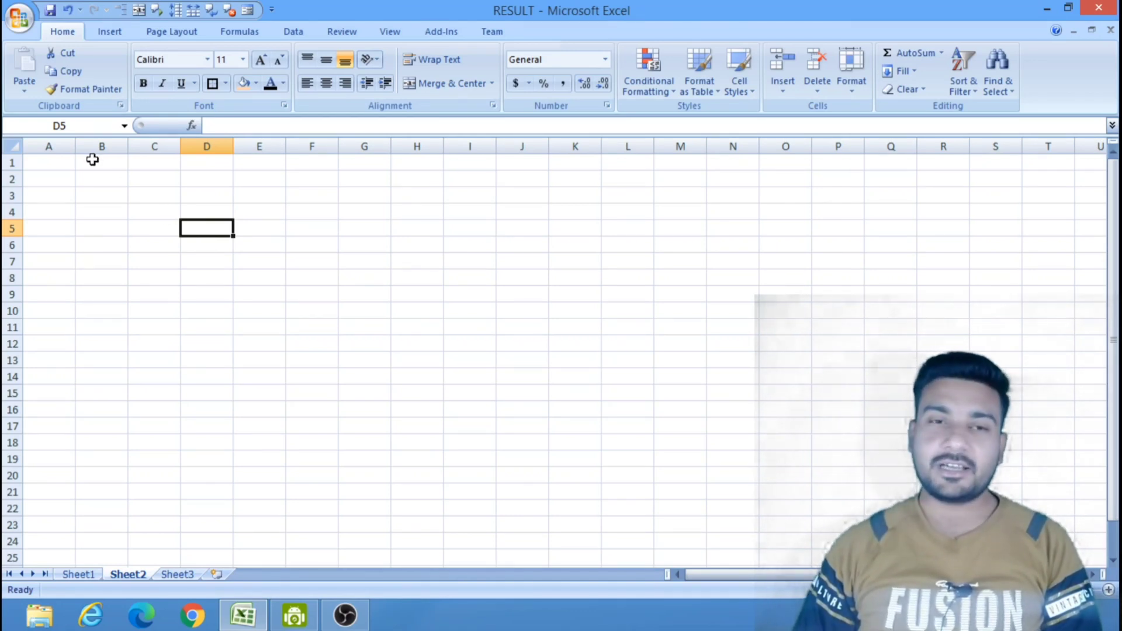
# Narrow columns A and M on Sheet2 to slim margin columns.
pyautogui.moveTo(73, 145); pyautogui.dragTo(32, 147)
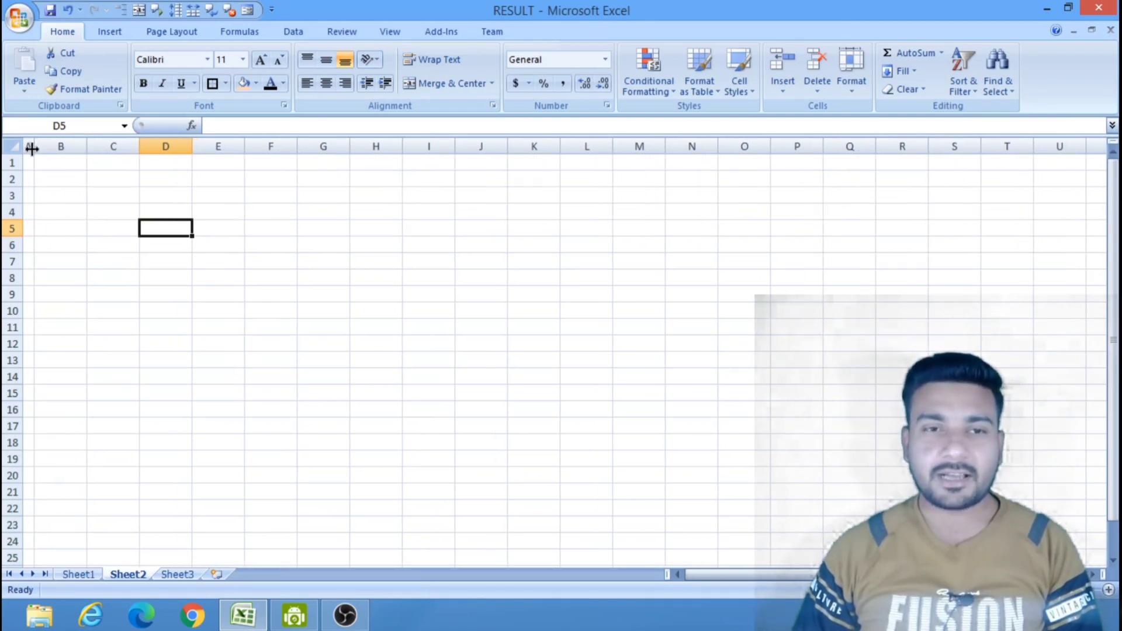
pyautogui.click(231, 286)
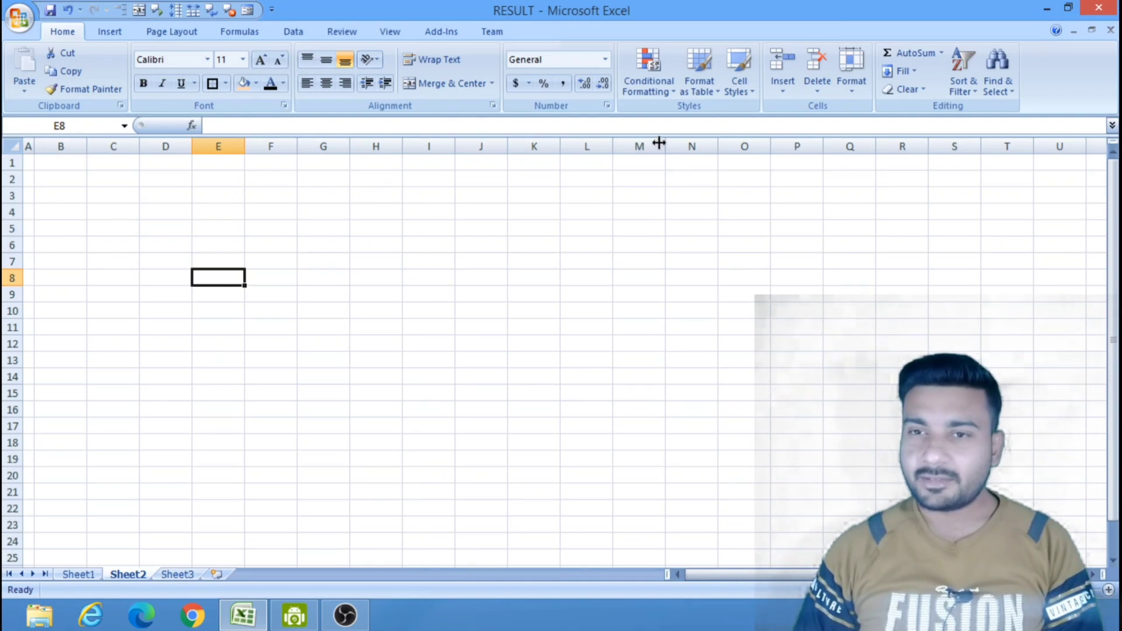
pyautogui.moveTo(665, 140); pyautogui.dragTo(630, 151)
pyautogui.click(676, 213)
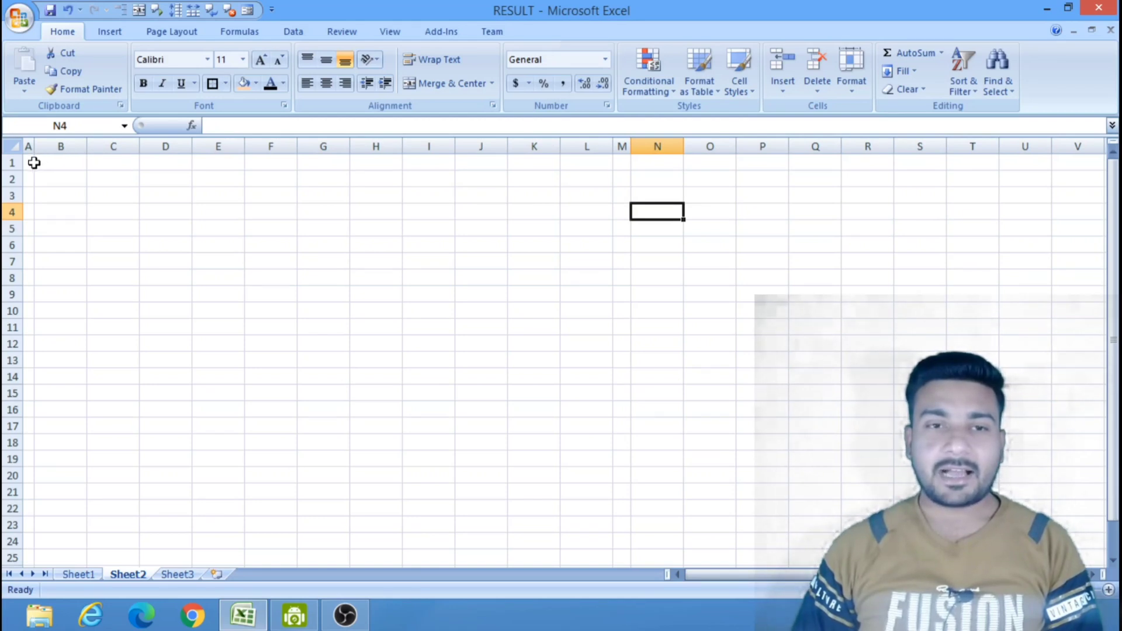
# Merge and center cells B1 to L1 into a single title cell.
pyautogui.moveTo(37, 163); pyautogui.dragTo(575, 159)
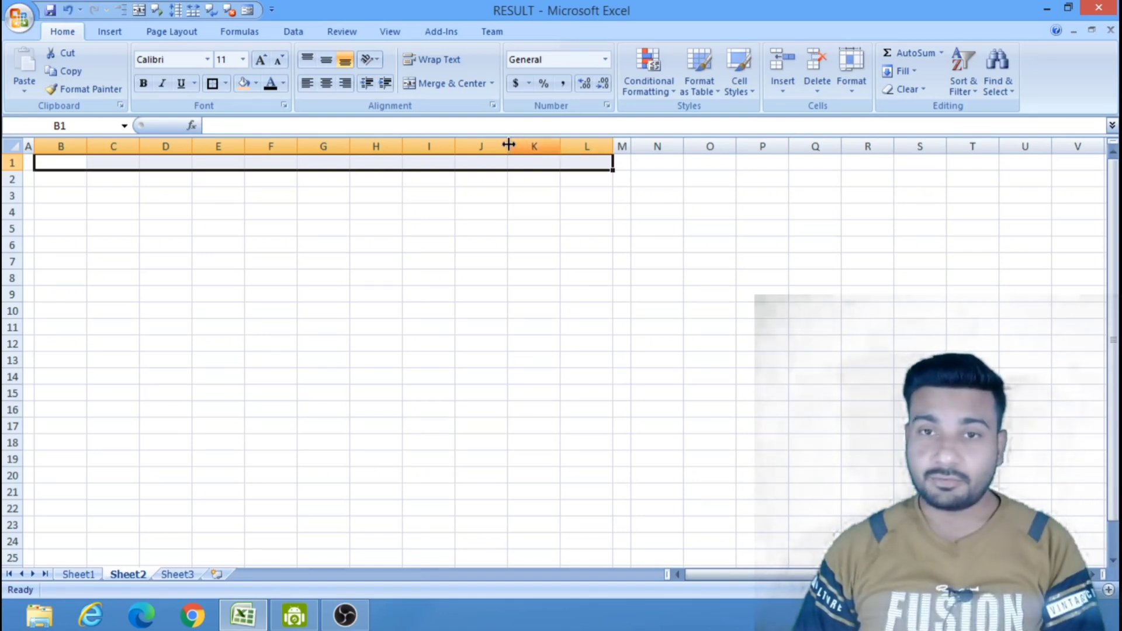
pyautogui.click(461, 257)
pyautogui.moveTo(84, 162); pyautogui.dragTo(571, 163)
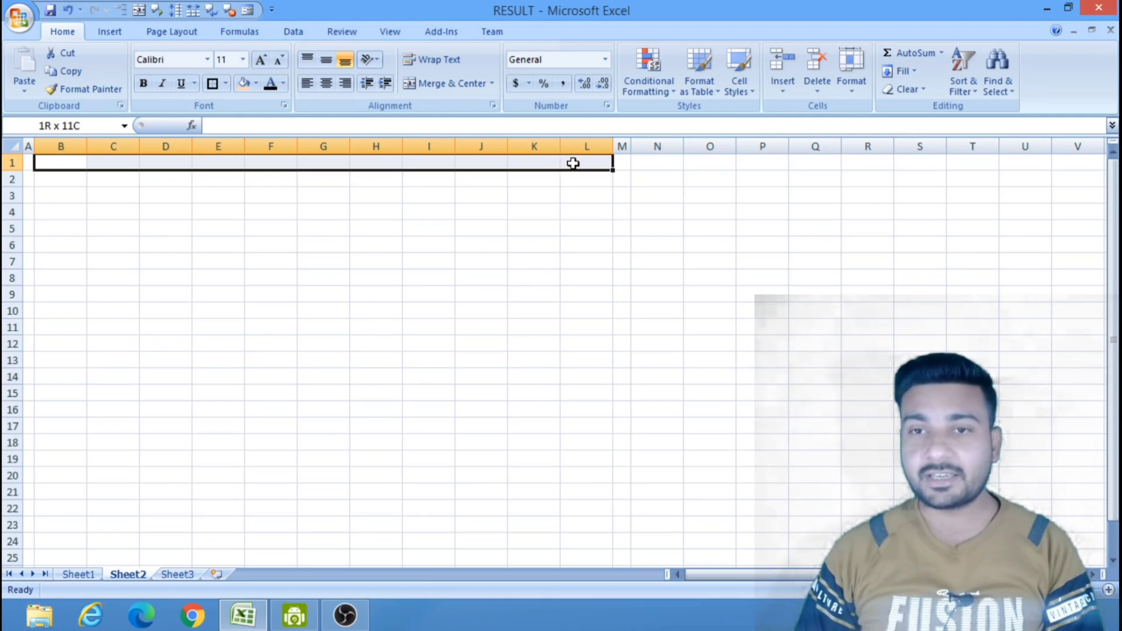
pyautogui.click(446, 88)
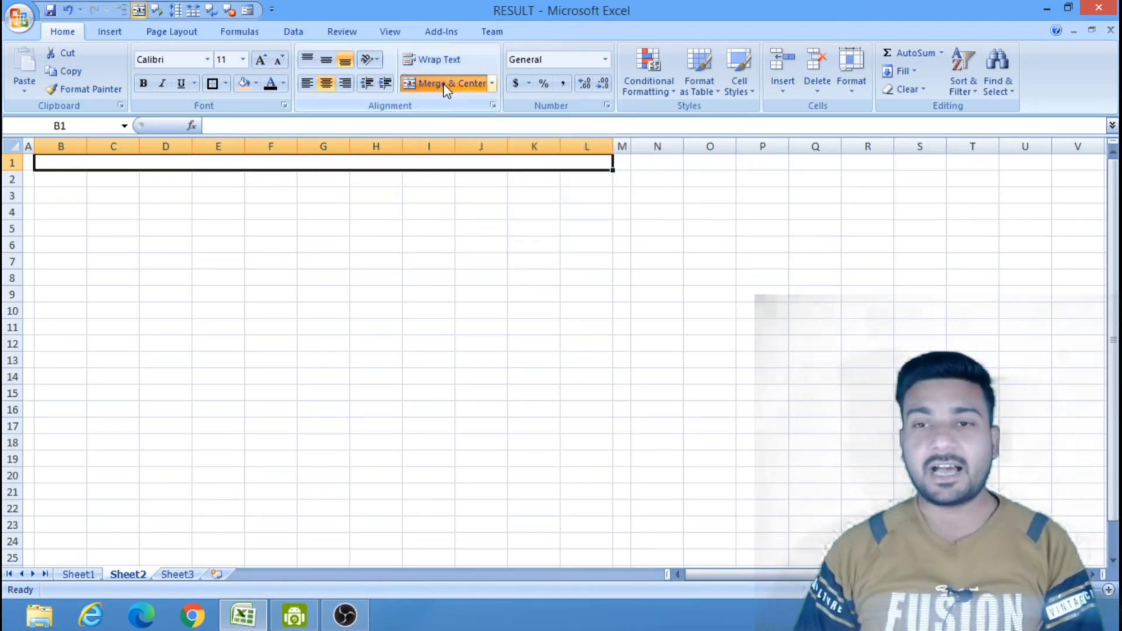
# Enter the title "ABC PUBLIC SCHOOL" in the merged cell of row 1.
pyautogui.write('A')
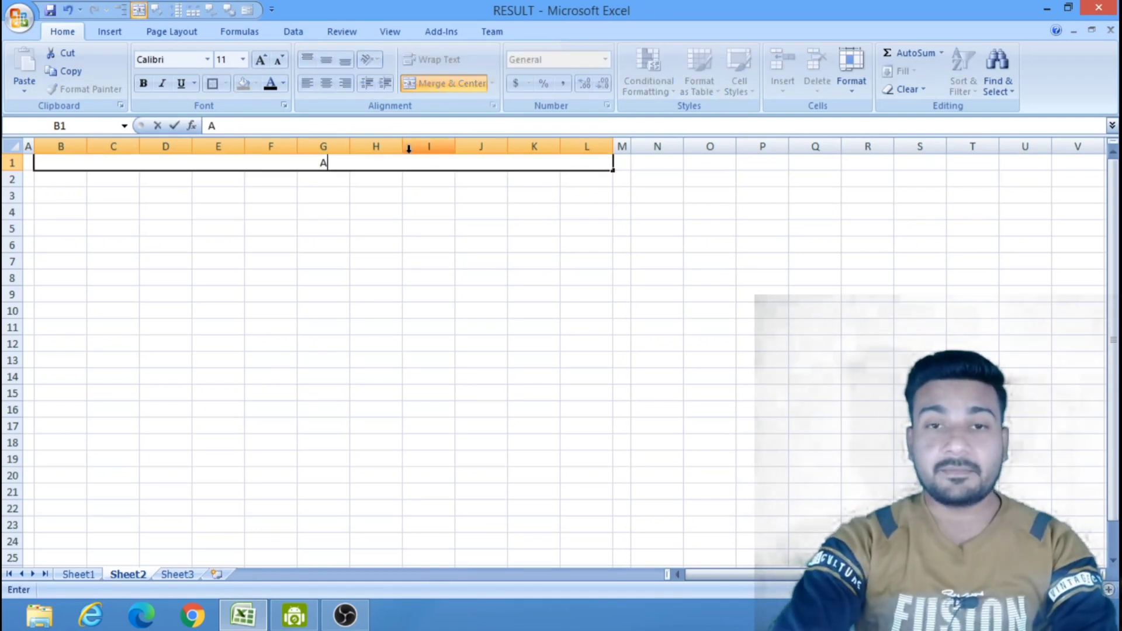
pyautogui.write('BC')
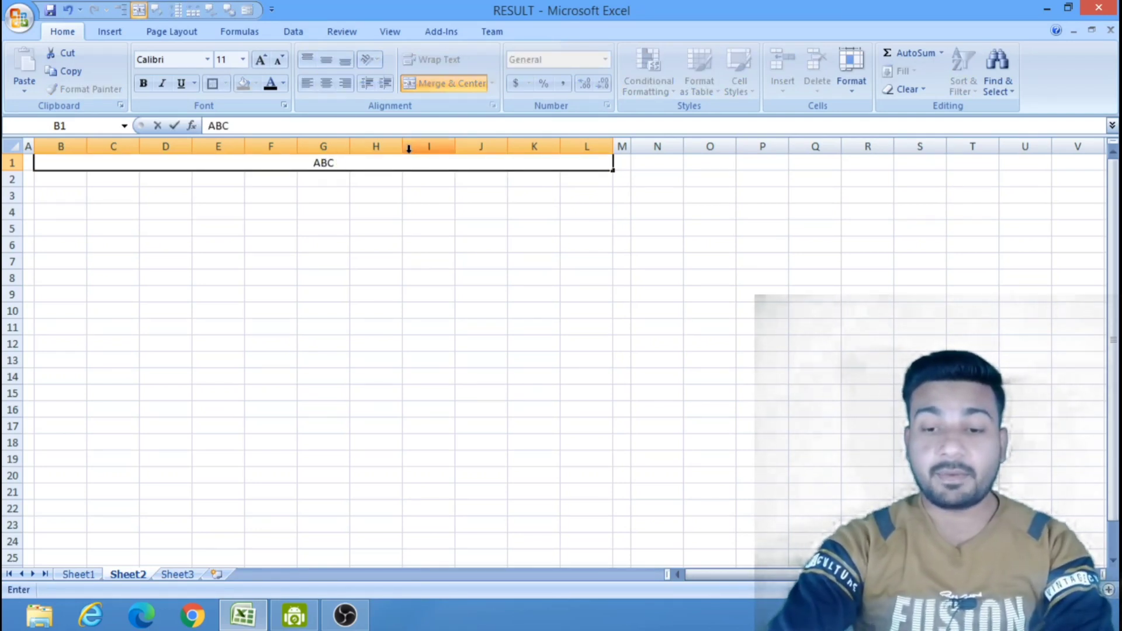
pyautogui.write(' PUBLIC')
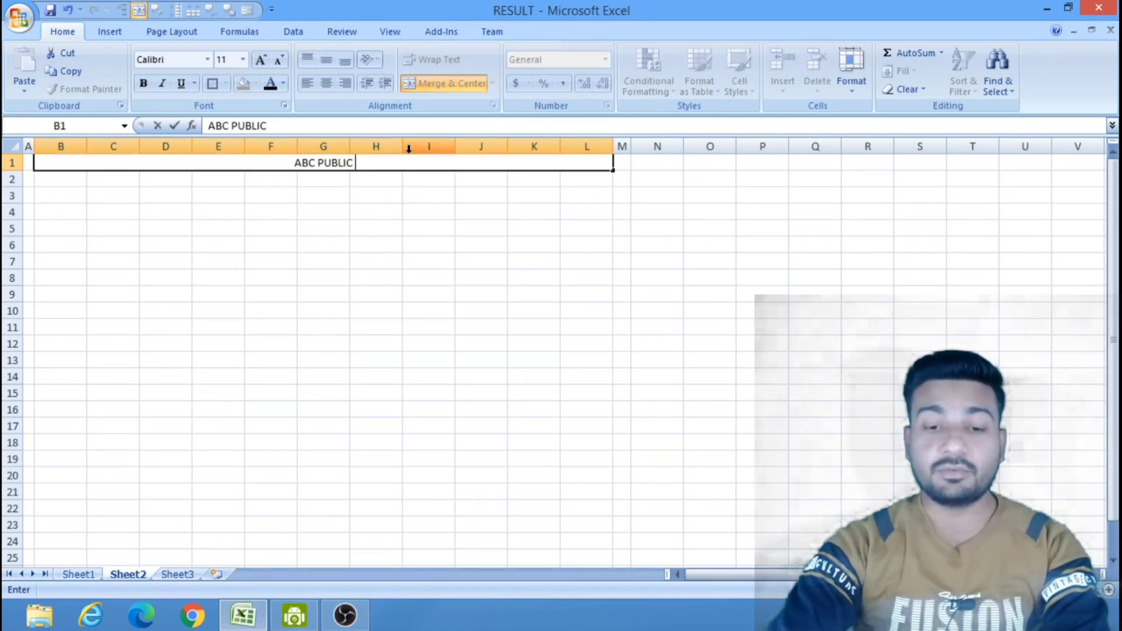
pyautogui.write(' SCHOOL')
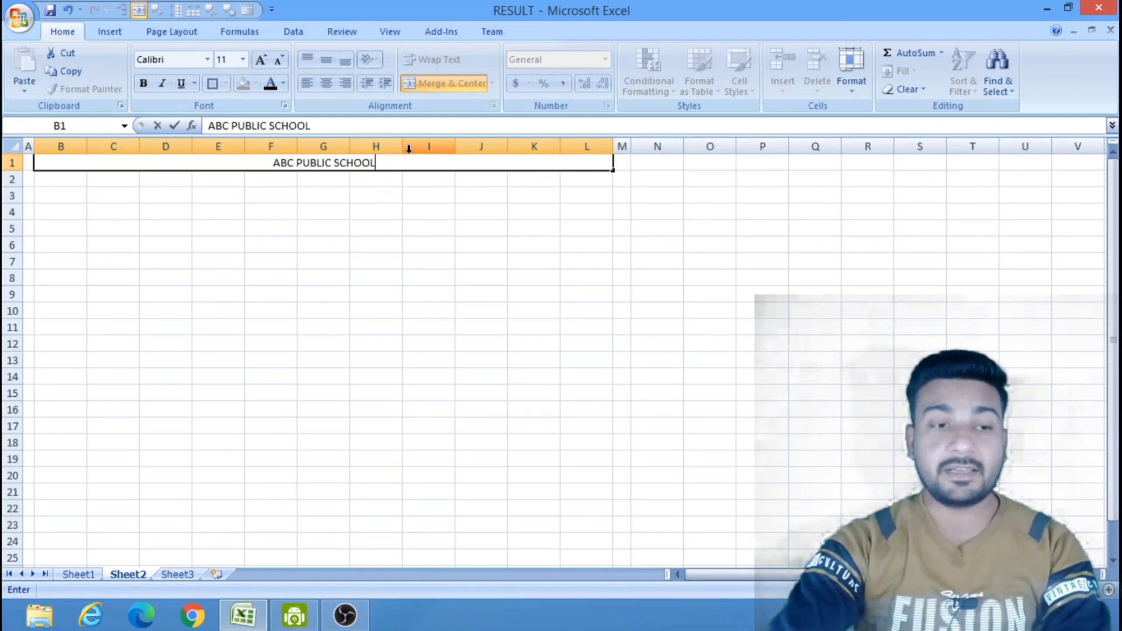
pyautogui.click(482, 258)
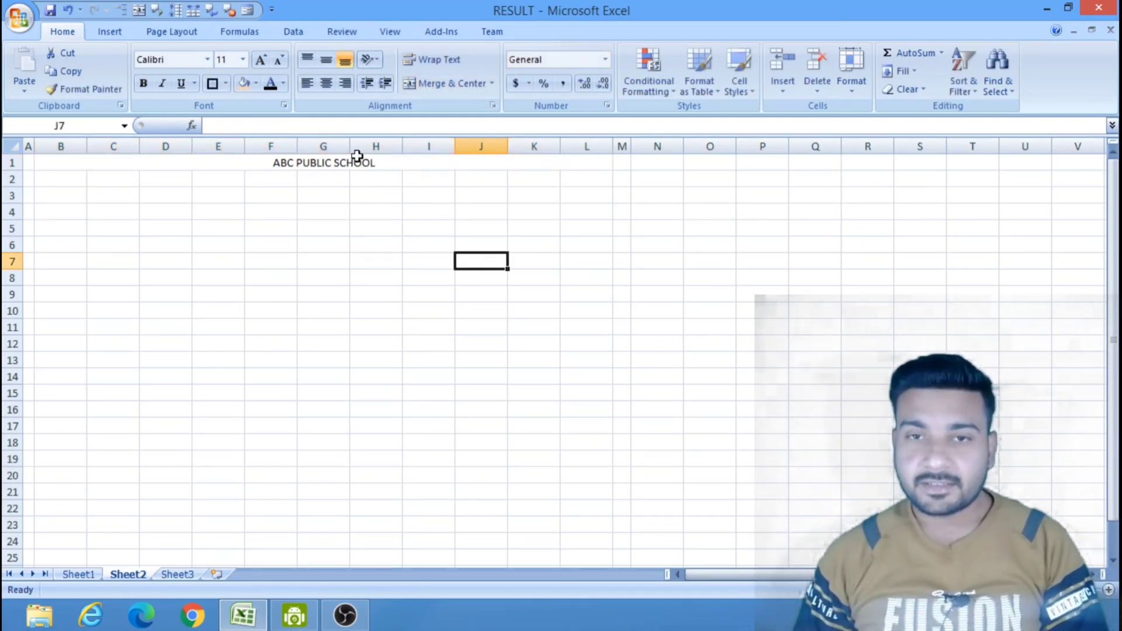
# Format the school name title in Times New Roman at size 24.
pyautogui.click(359, 162)
pyautogui.click(207, 59)
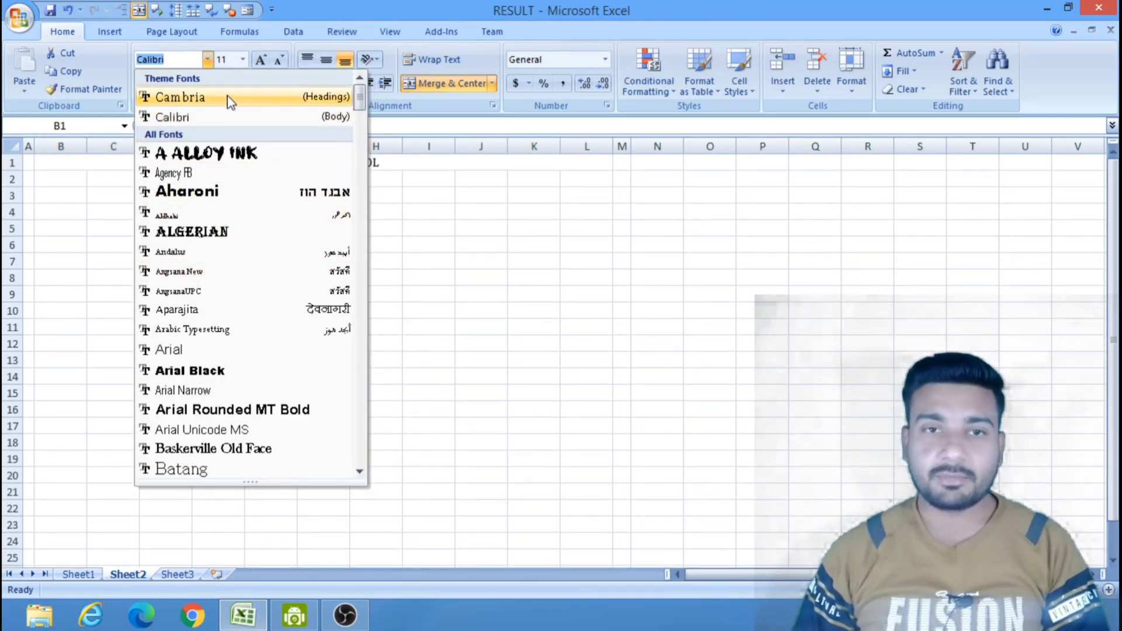
pyautogui.write('tim')
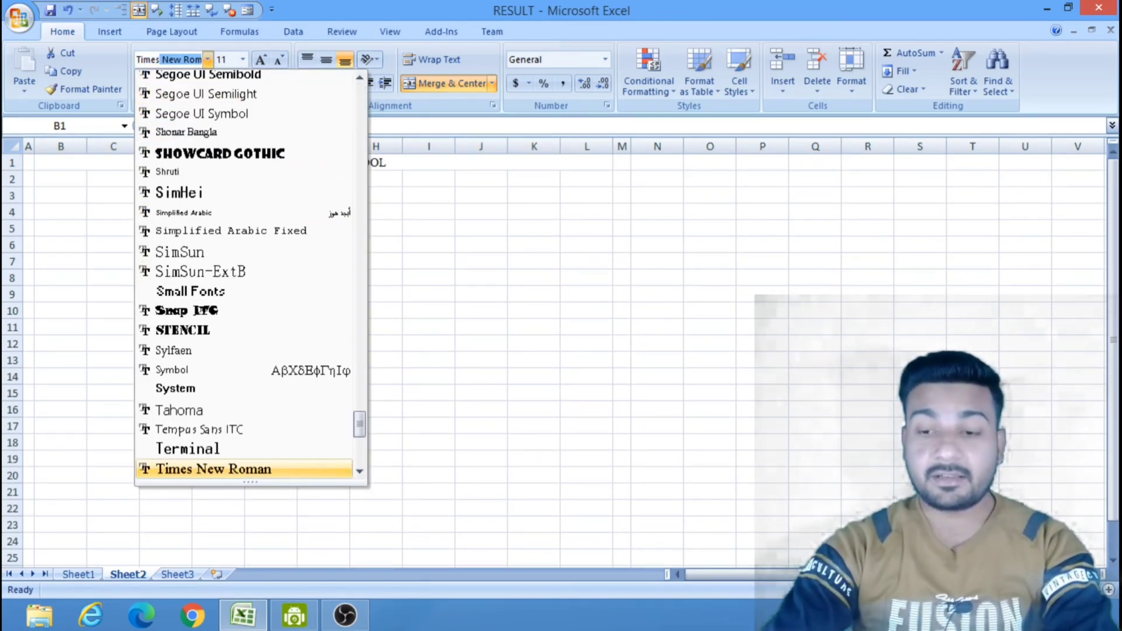
pyautogui.press('Return')
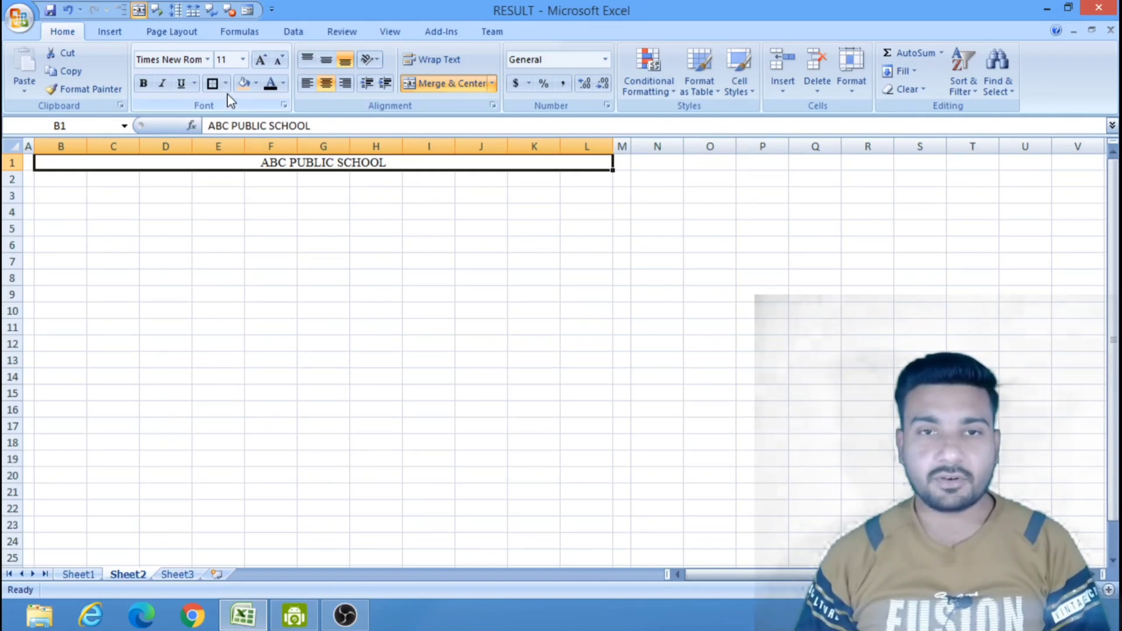
pyautogui.click(234, 60)
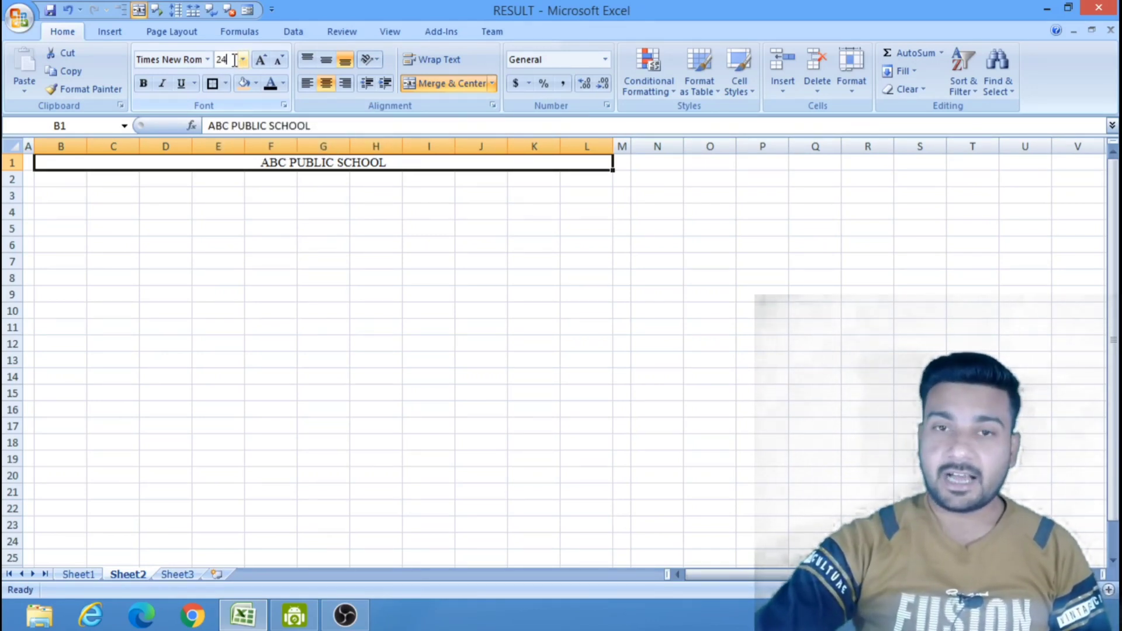
pyautogui.press('Return')
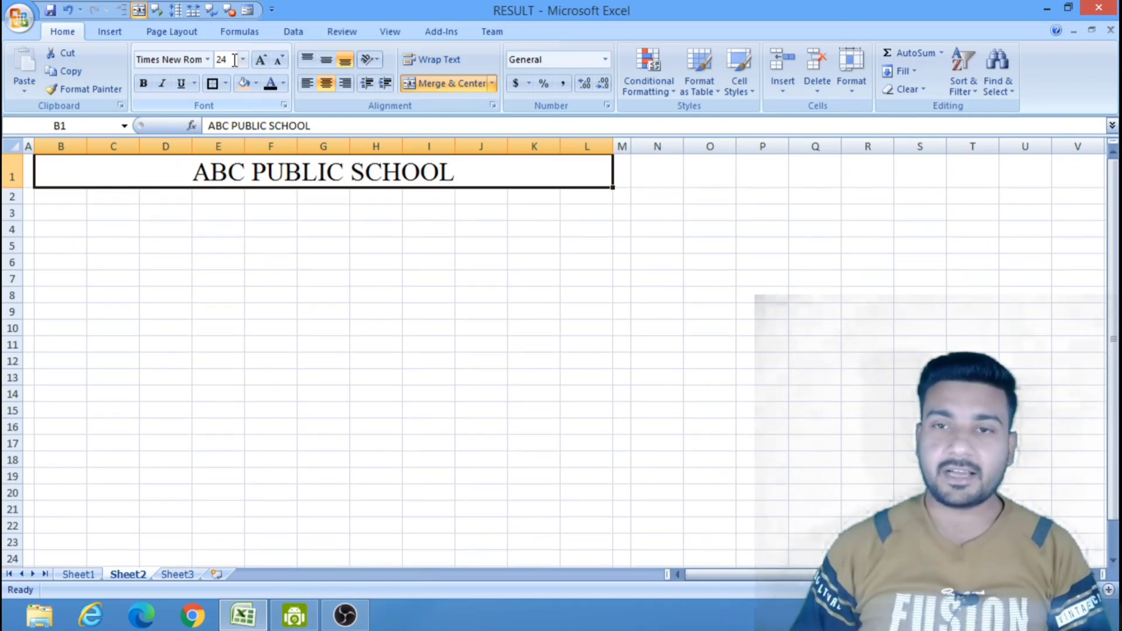
pyautogui.click(733, 244)
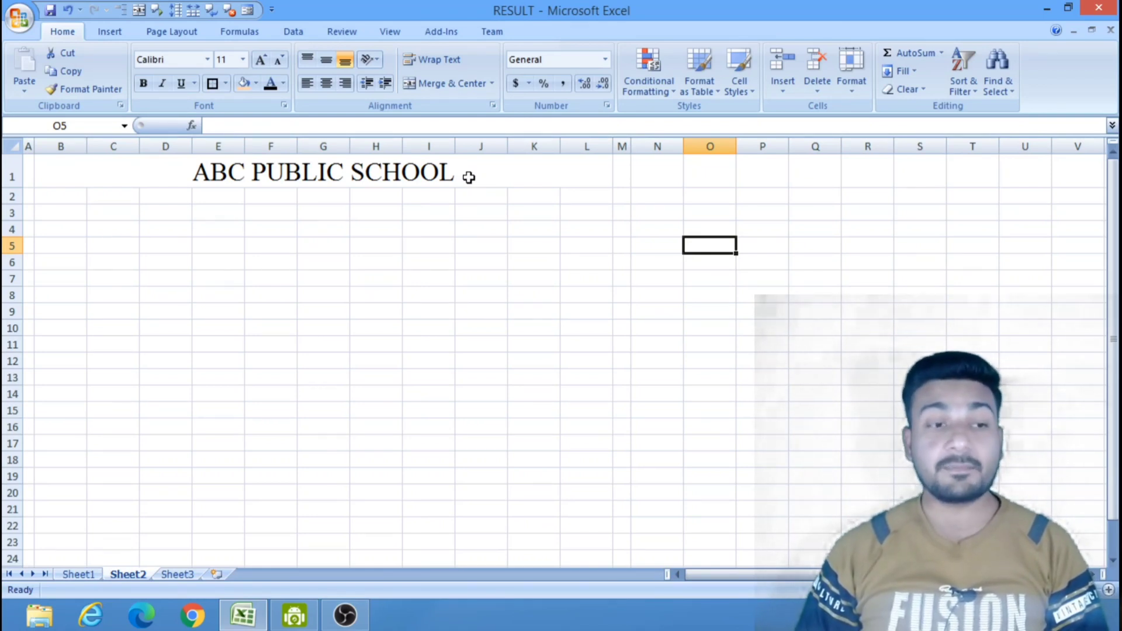
# Merge and center cells B2 to L2 and enter the heading "*** REPORT CARD ***".
pyautogui.moveTo(79, 194); pyautogui.dragTo(577, 195)
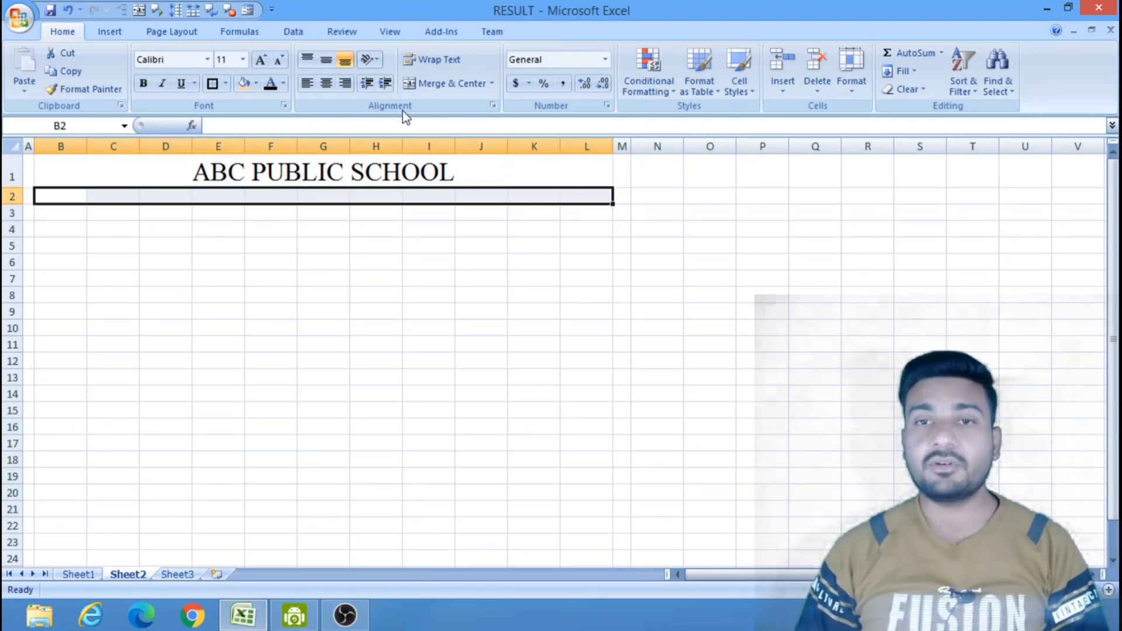
pyautogui.click(447, 83)
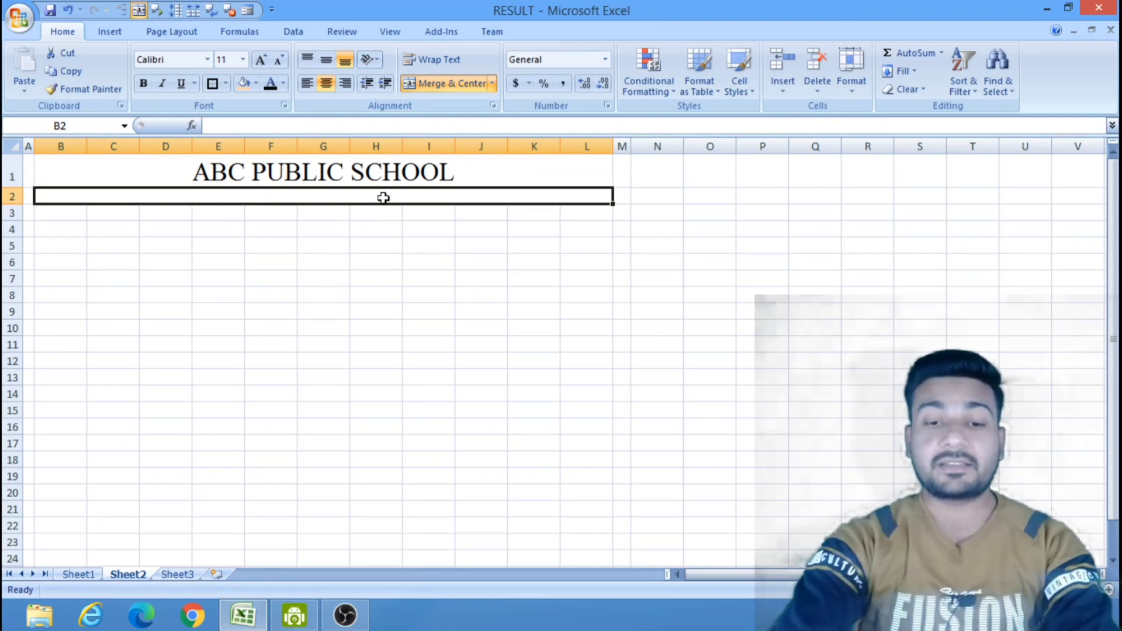
pyautogui.write('R')
pyautogui.press('BackSpace')
pyautogui.press('BackSpace')
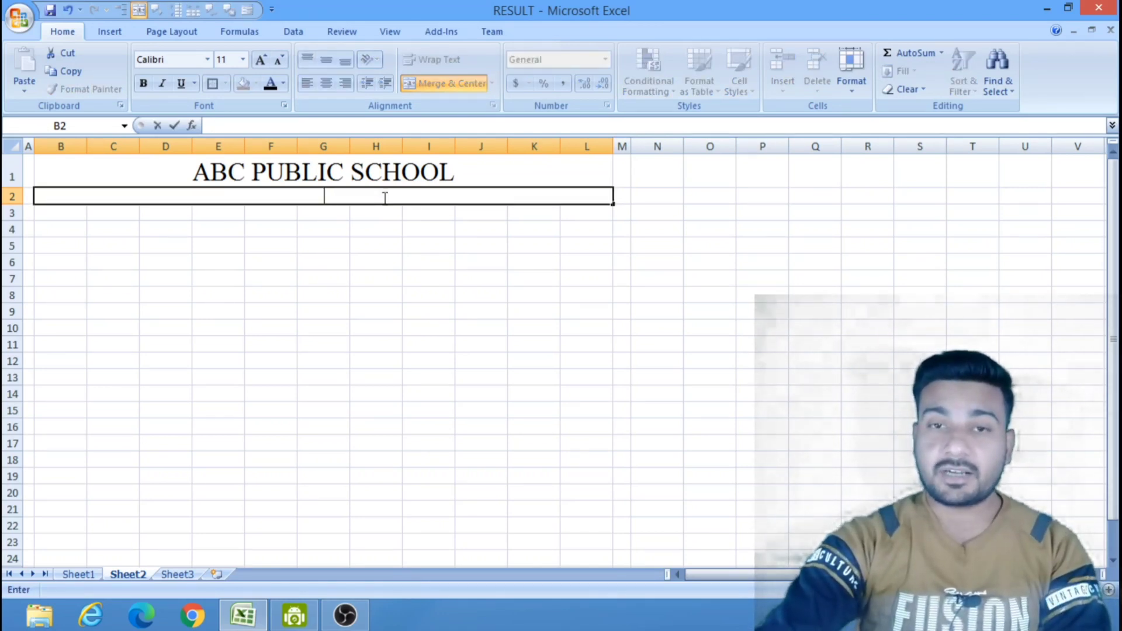
pyautogui.write('***')
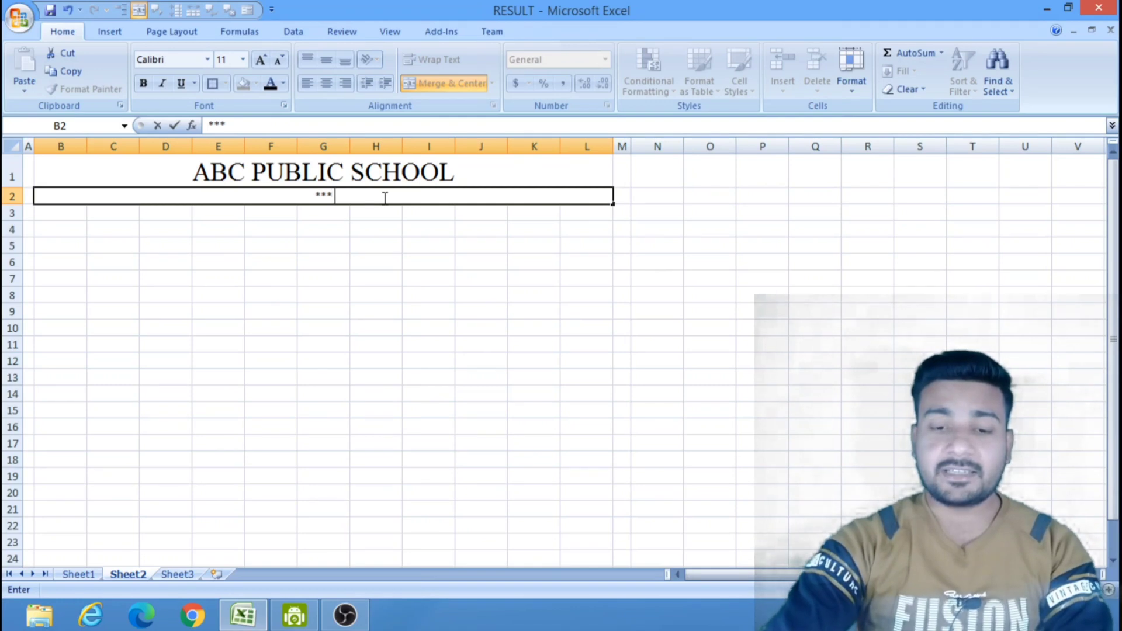
pyautogui.write(' REPORT')
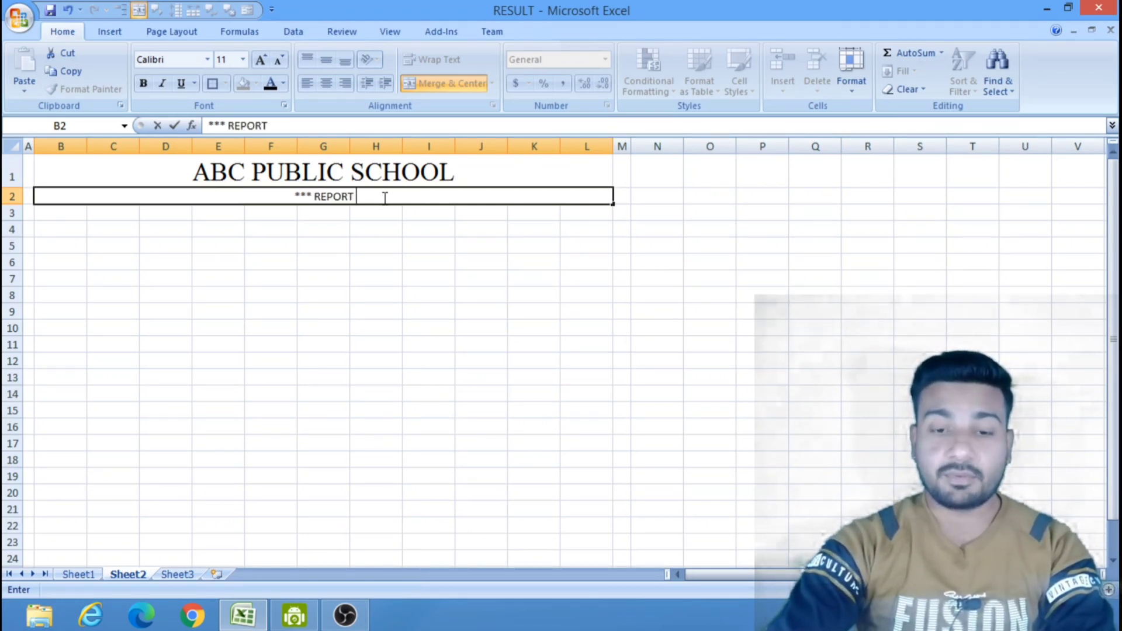
pyautogui.write(' CARD')
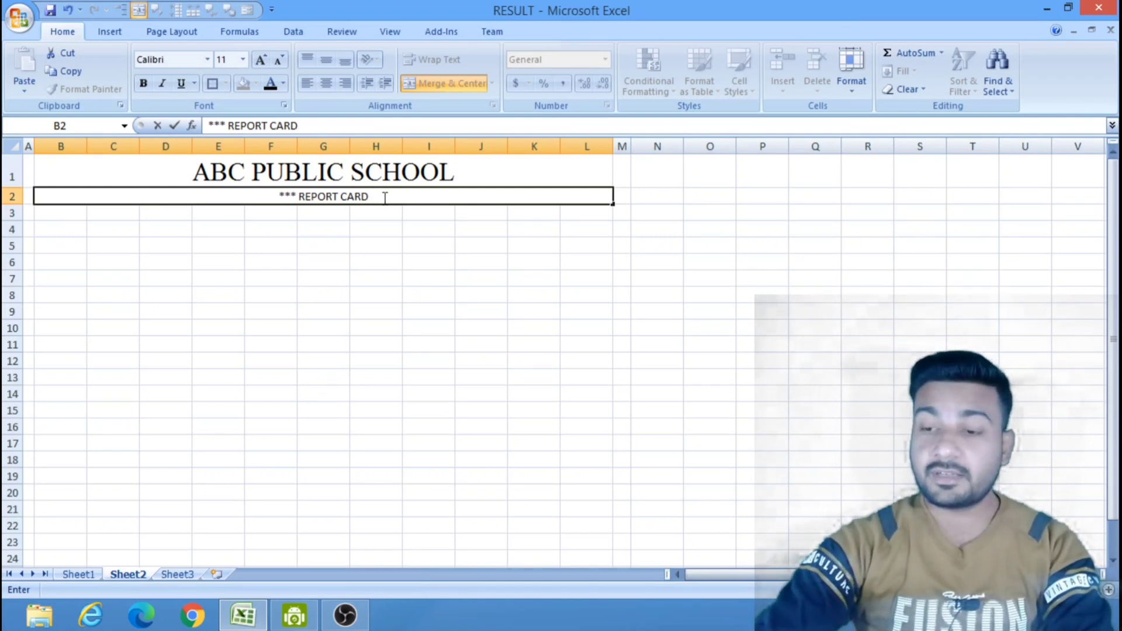
pyautogui.write(' ***')
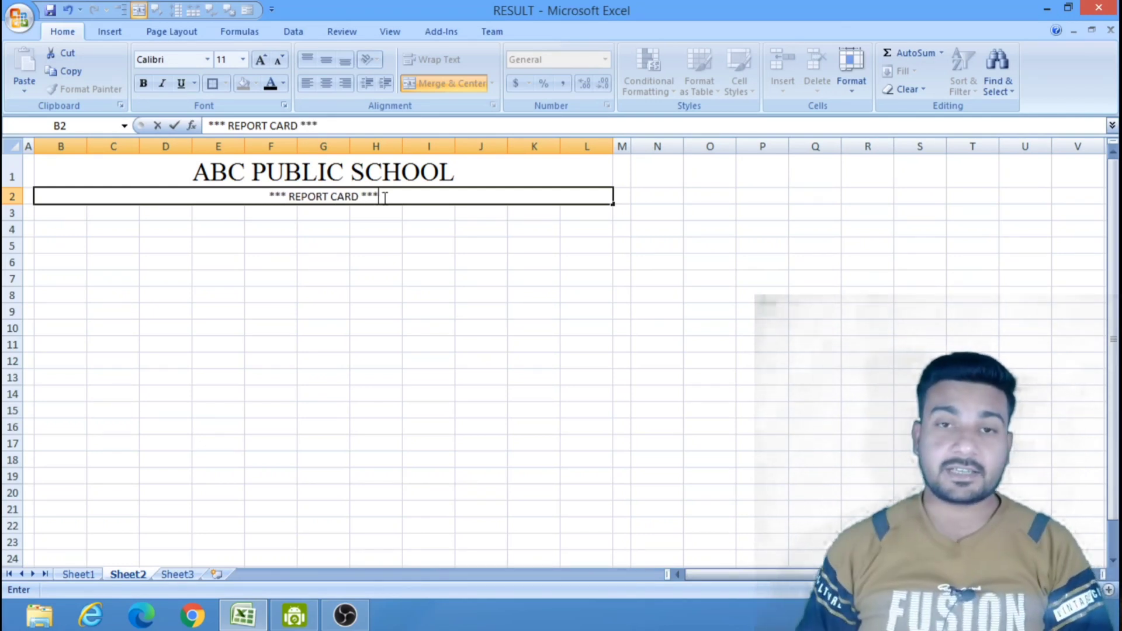
pyautogui.click(406, 279)
# Format the report card heading in row 2 in Arial Black at size 24.
pyautogui.click(398, 195)
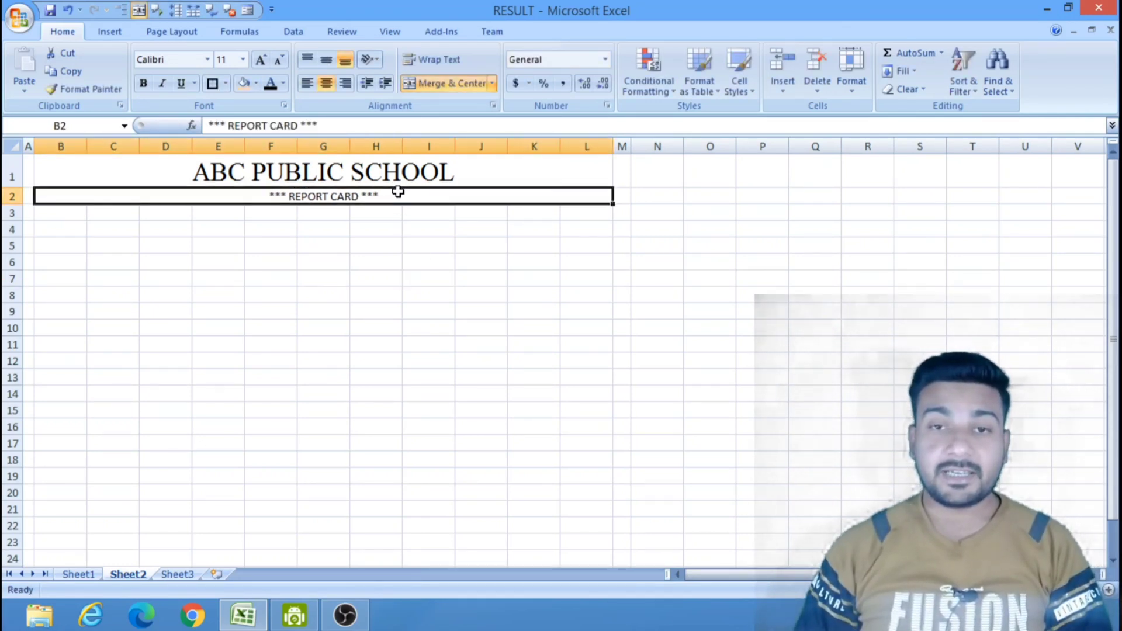
pyautogui.click(208, 60)
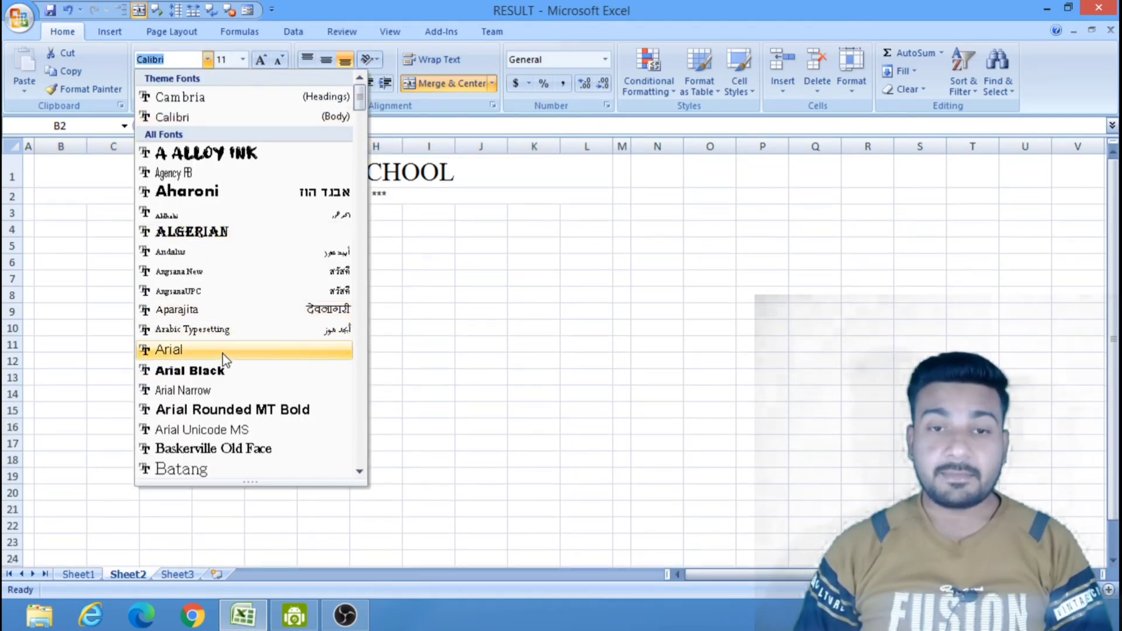
pyautogui.click(223, 372)
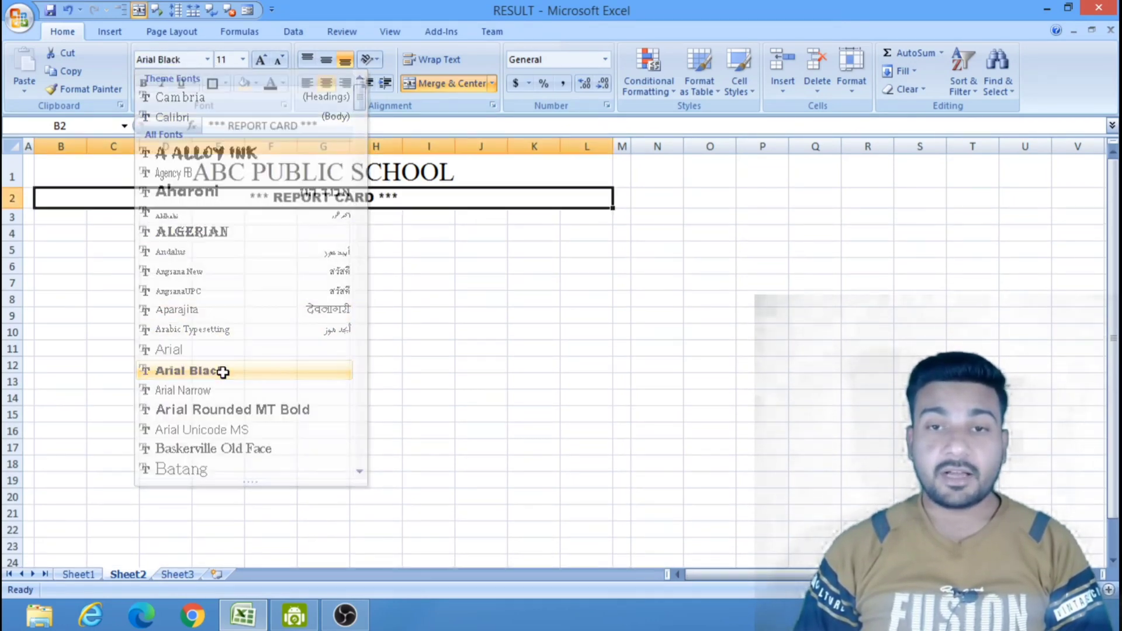
pyautogui.click(236, 59)
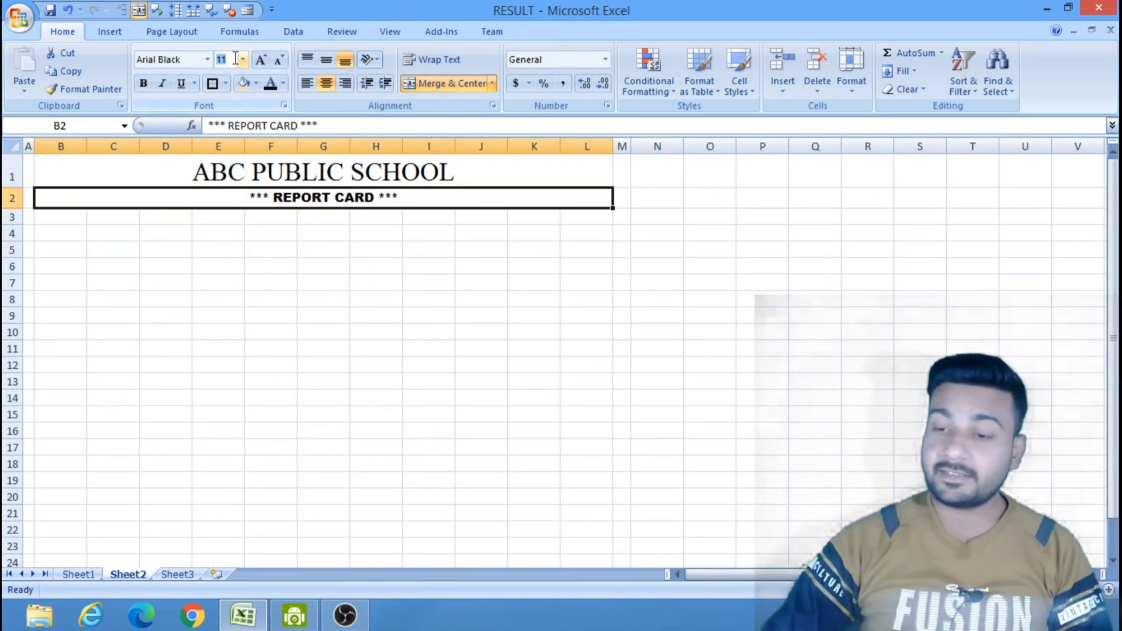
pyautogui.press('Return')
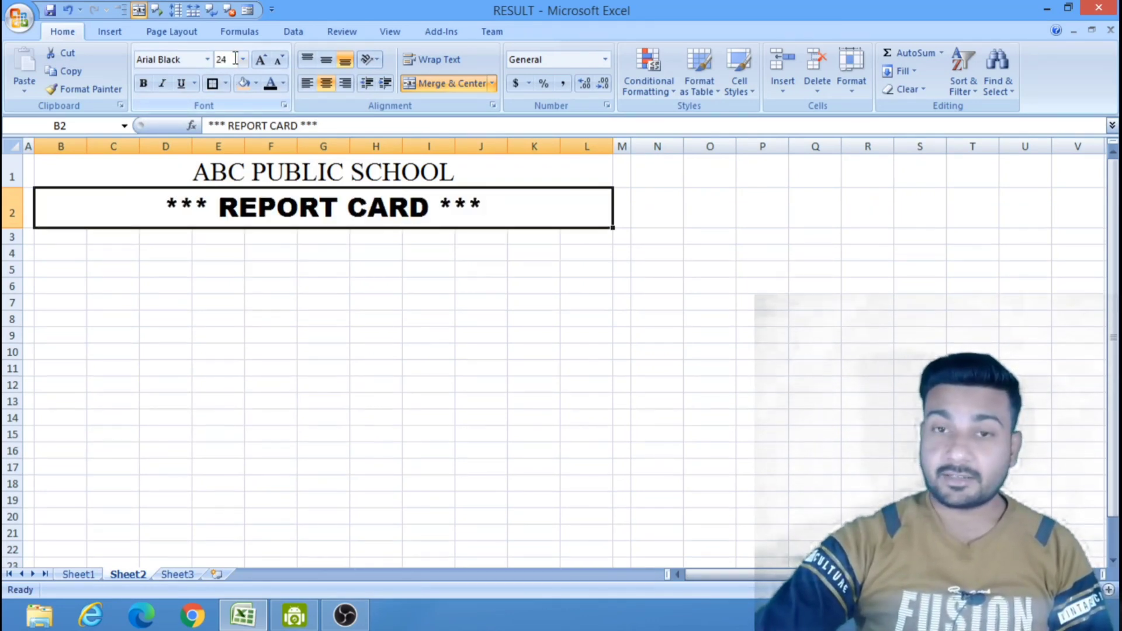
pyautogui.click(733, 339)
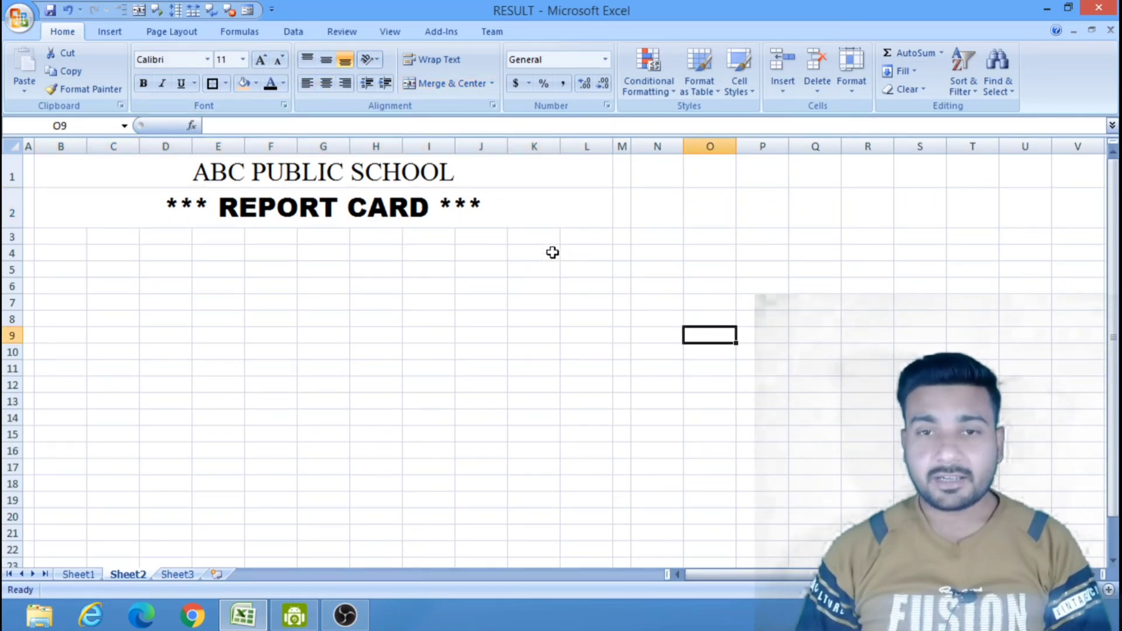
# Give the report card heading in row 2 a dark red fill and white text.
pyautogui.click(459, 208)
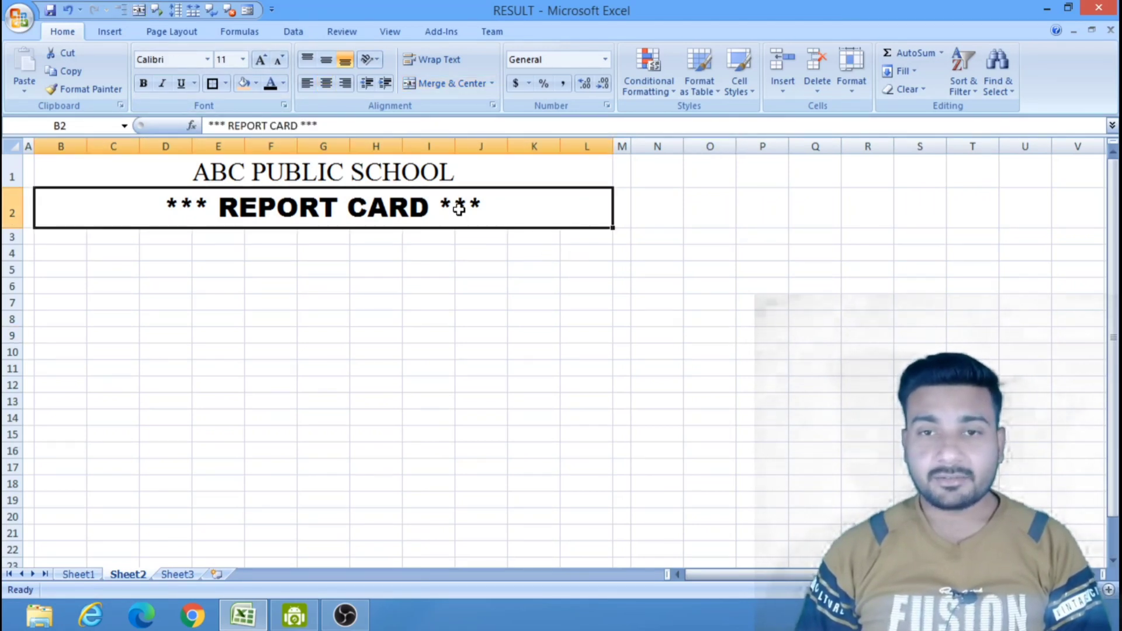
pyautogui.click(256, 83)
pyautogui.click(242, 207)
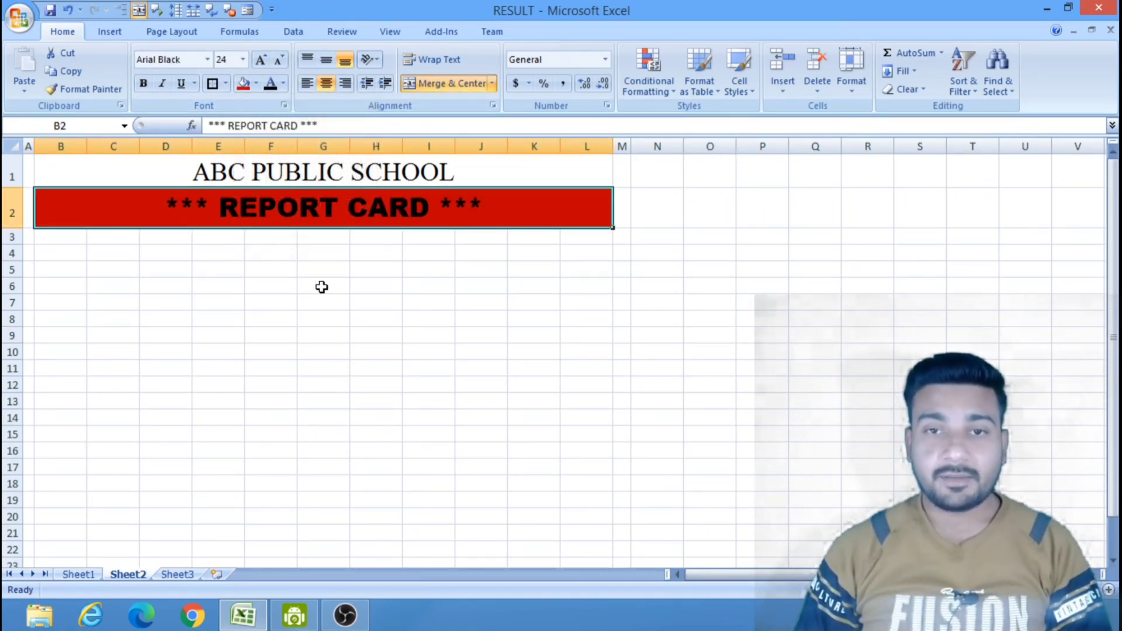
pyautogui.click(285, 84)
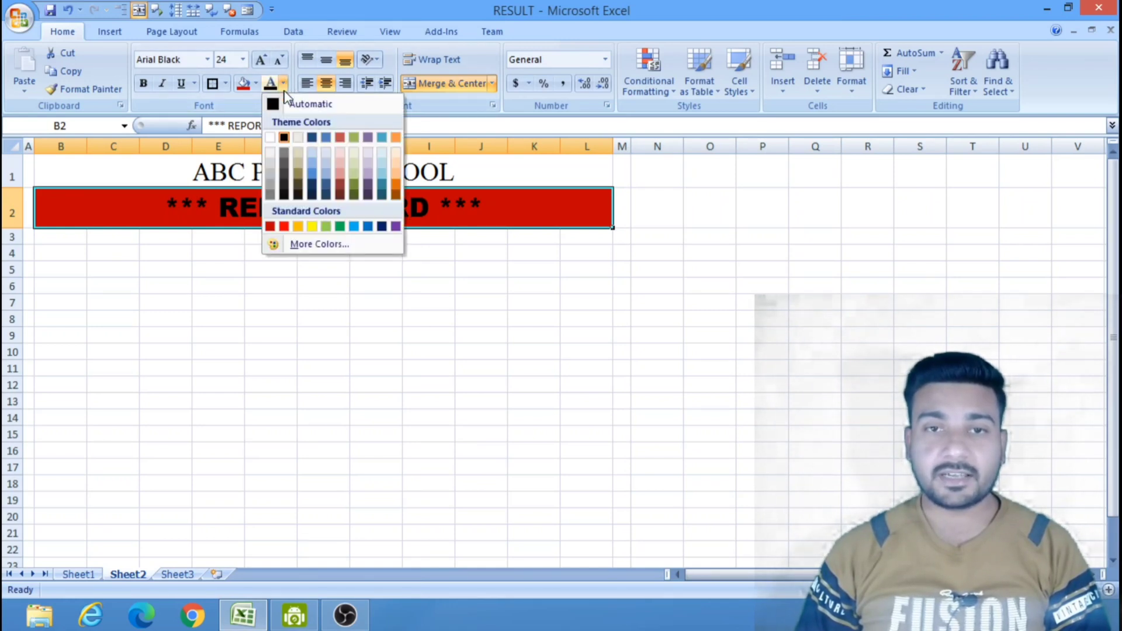
pyautogui.click(269, 138)
pyautogui.click(382, 286)
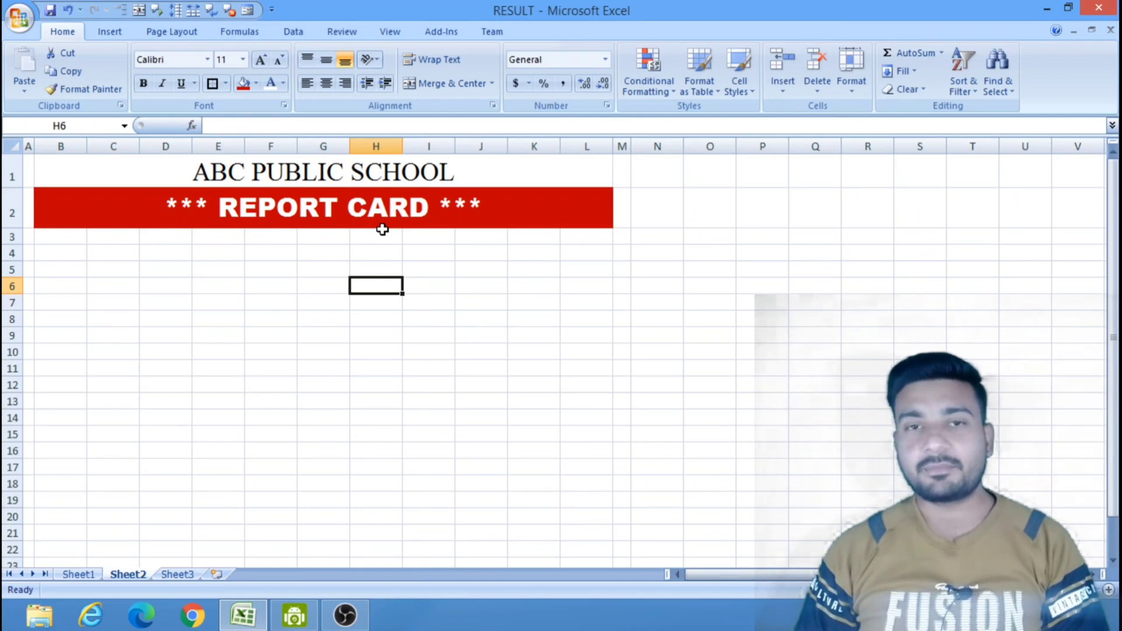
pyautogui.click(384, 336)
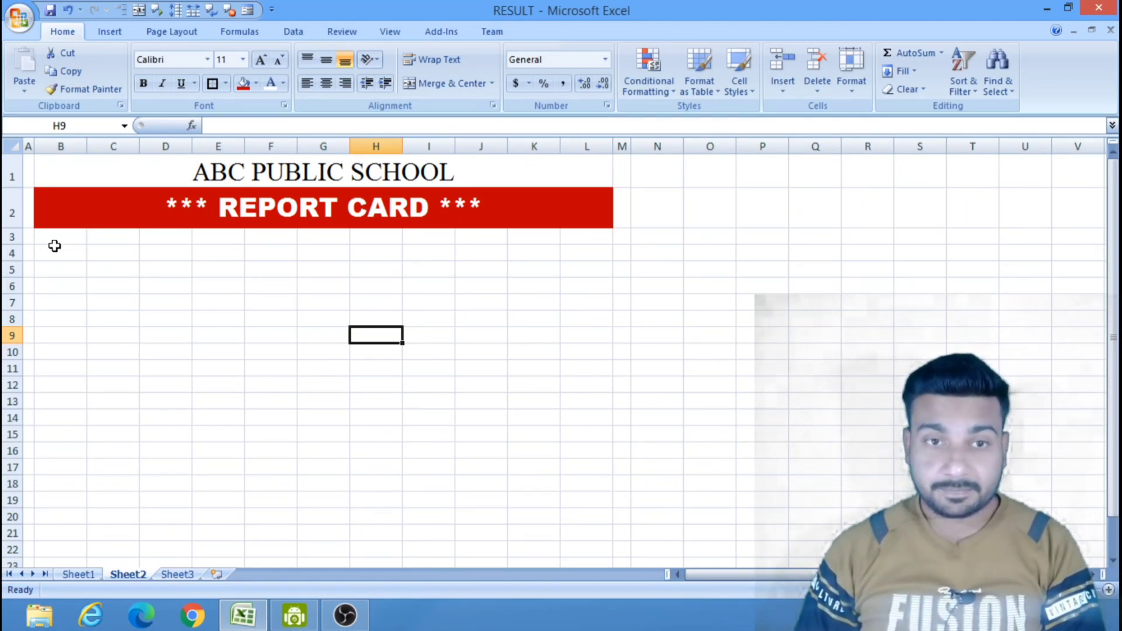
# Merge and center cells B3 to G3 and enter "STUDENT NAME :" followed by the student's full name.
pyautogui.moveTo(69, 235); pyautogui.dragTo(310, 237)
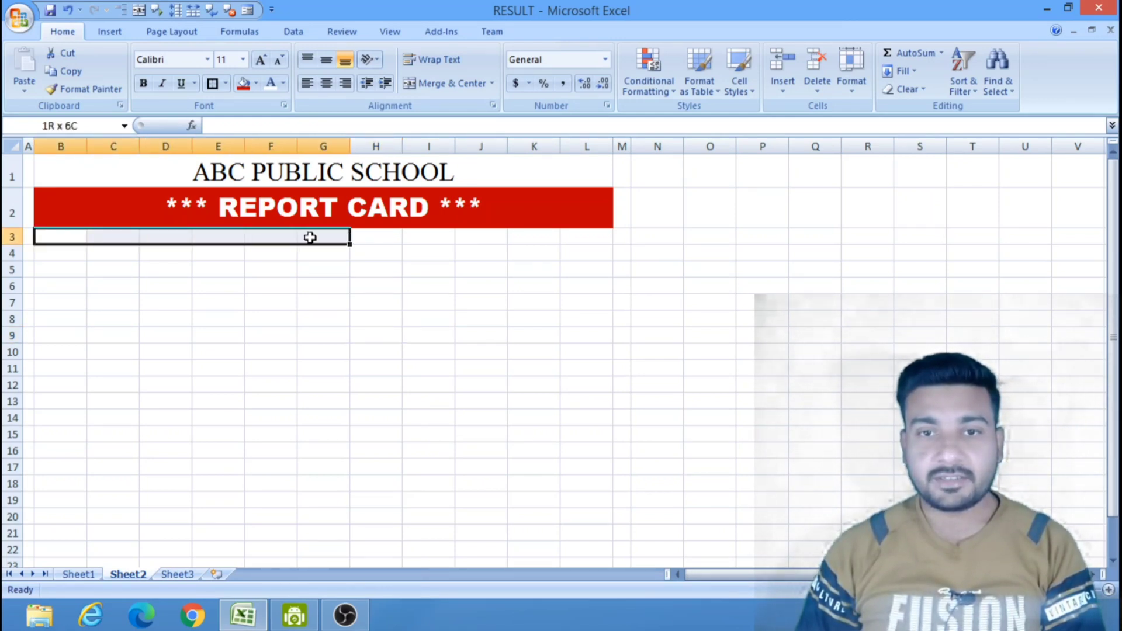
pyautogui.click(455, 85)
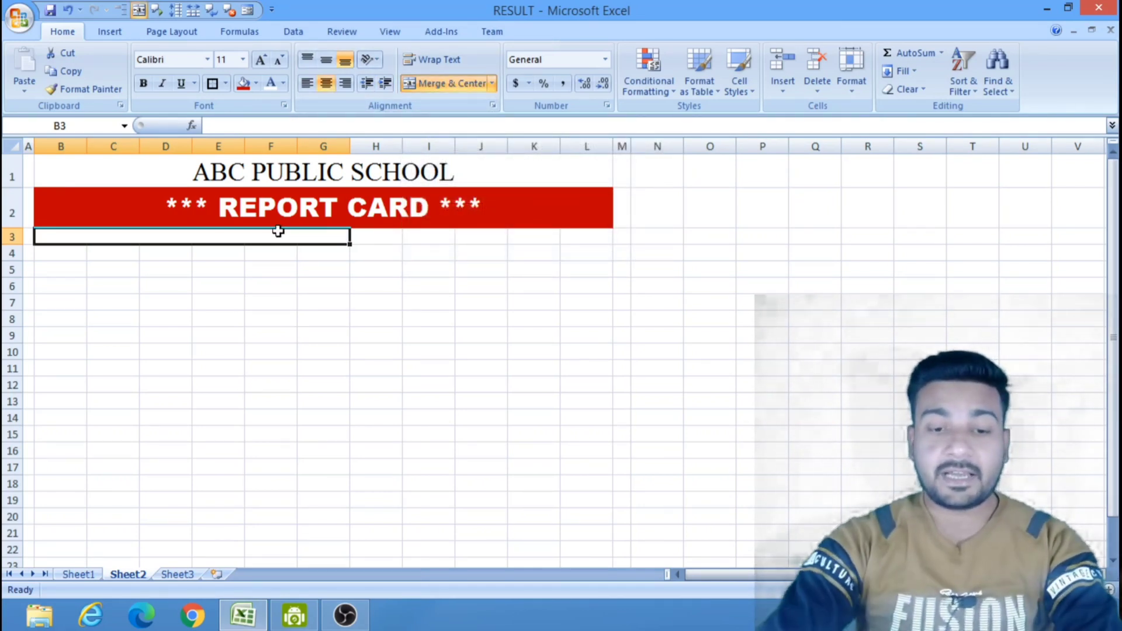
pyautogui.write('STU')
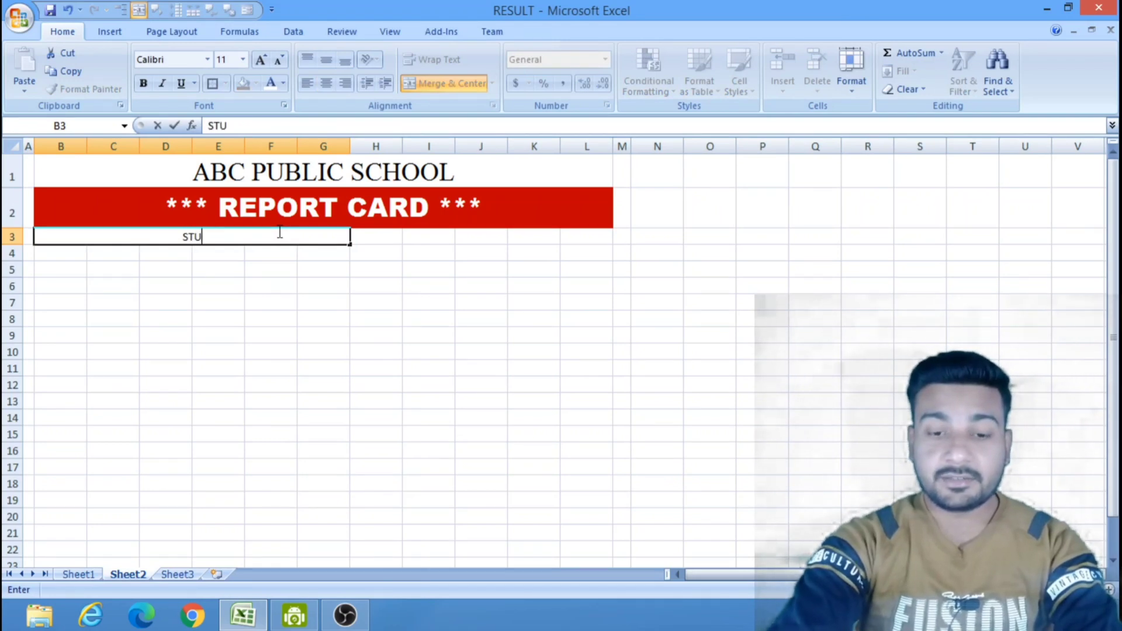
pyautogui.write('DENT')
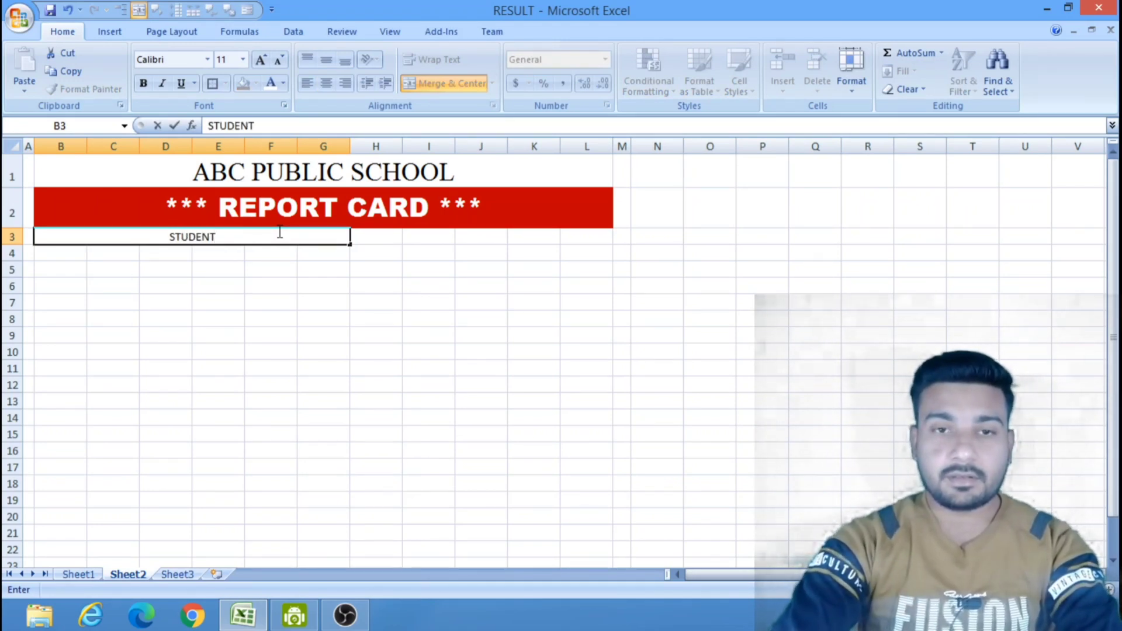
pyautogui.write('NAME')
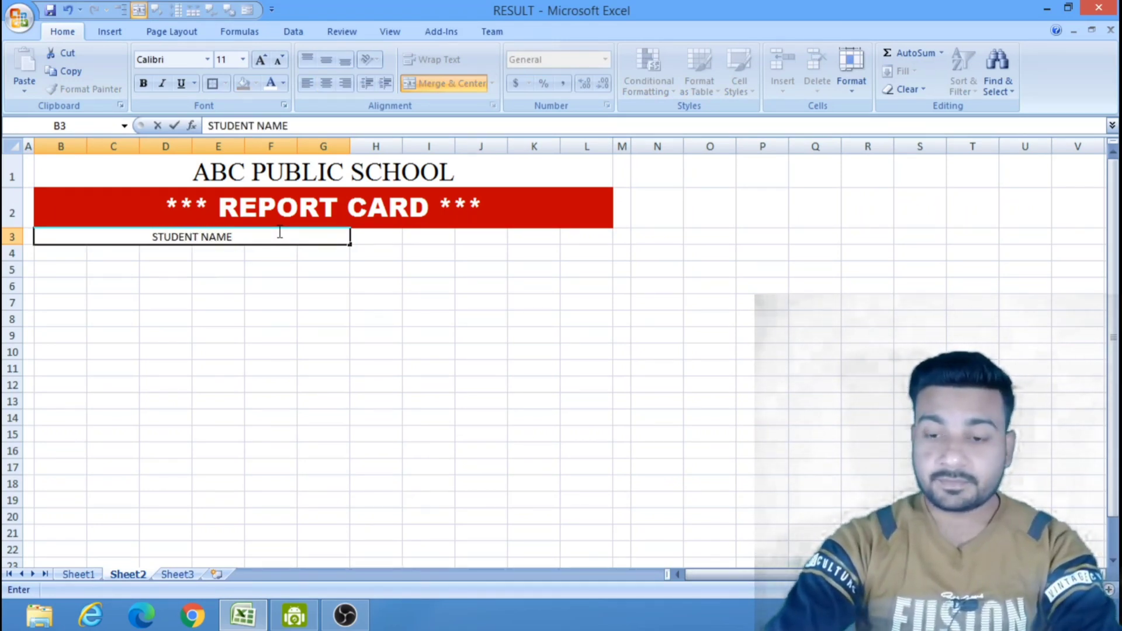
pyautogui.write(' :')
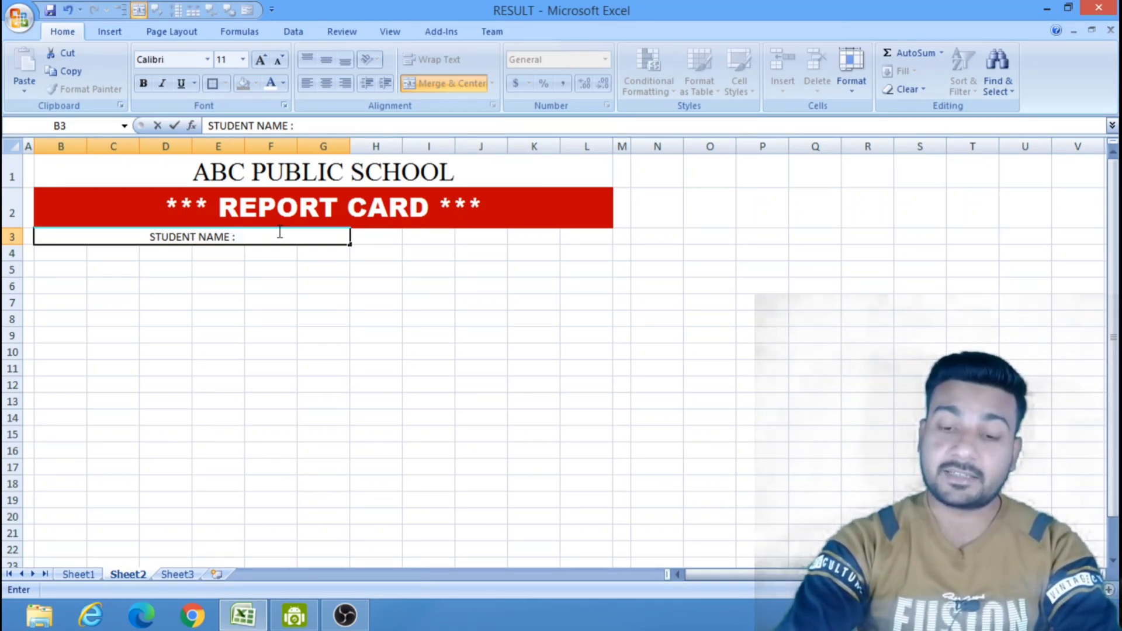
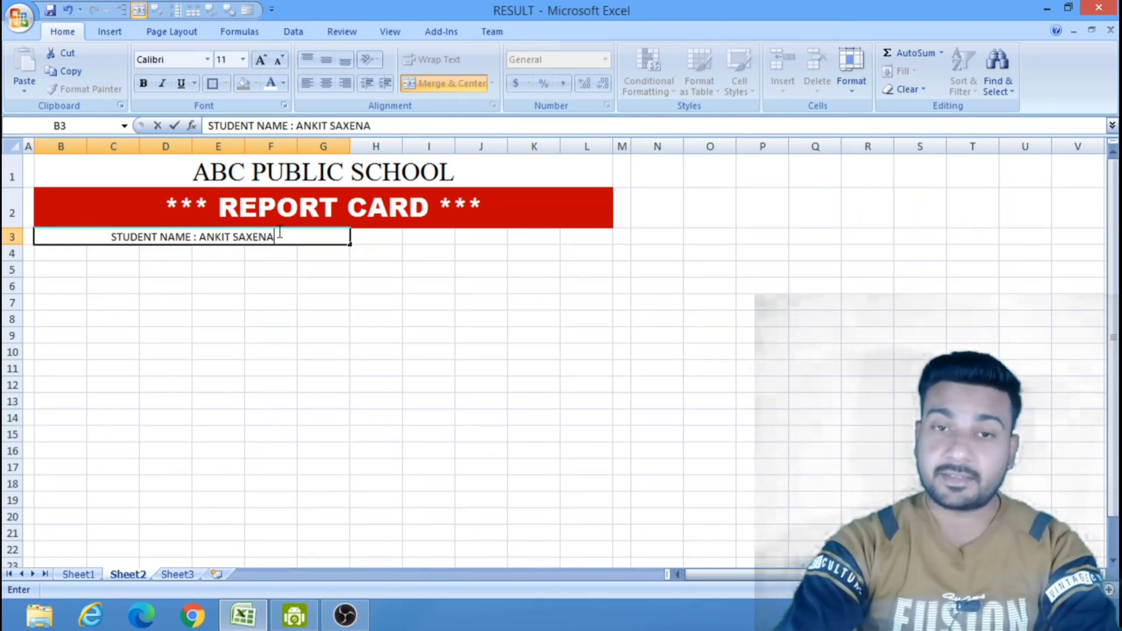
pyautogui.click(305, 300)
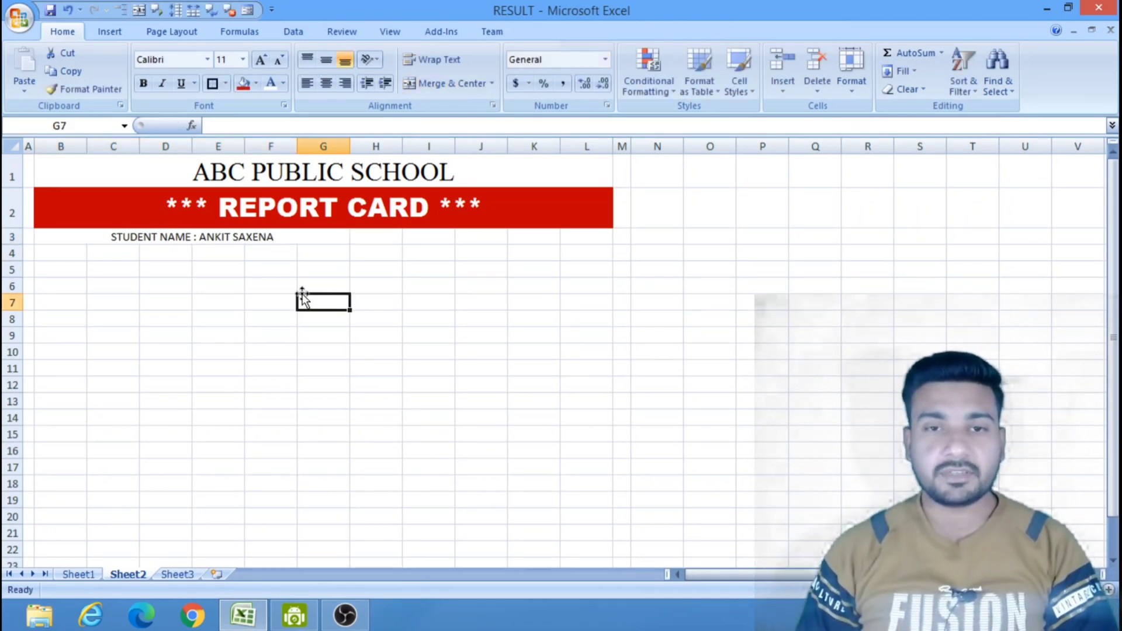
# Merge and center cells B4 to G4 and enter "FATHERS NAME:" followed by the father's title and full name.
pyautogui.moveTo(72, 251); pyautogui.dragTo(318, 251)
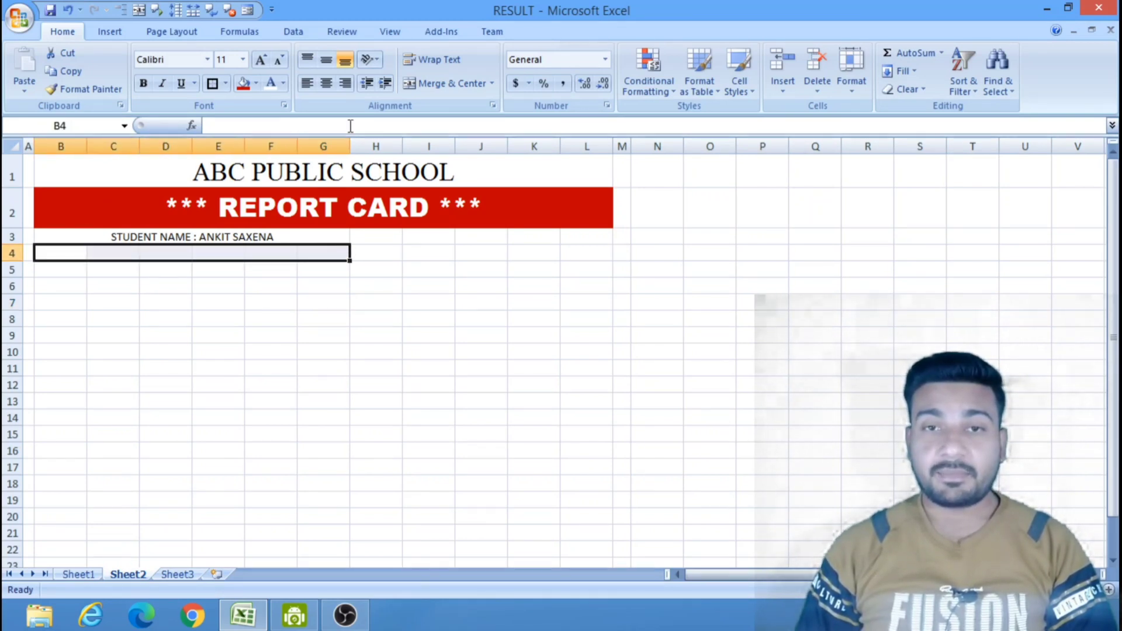
pyautogui.click(453, 85)
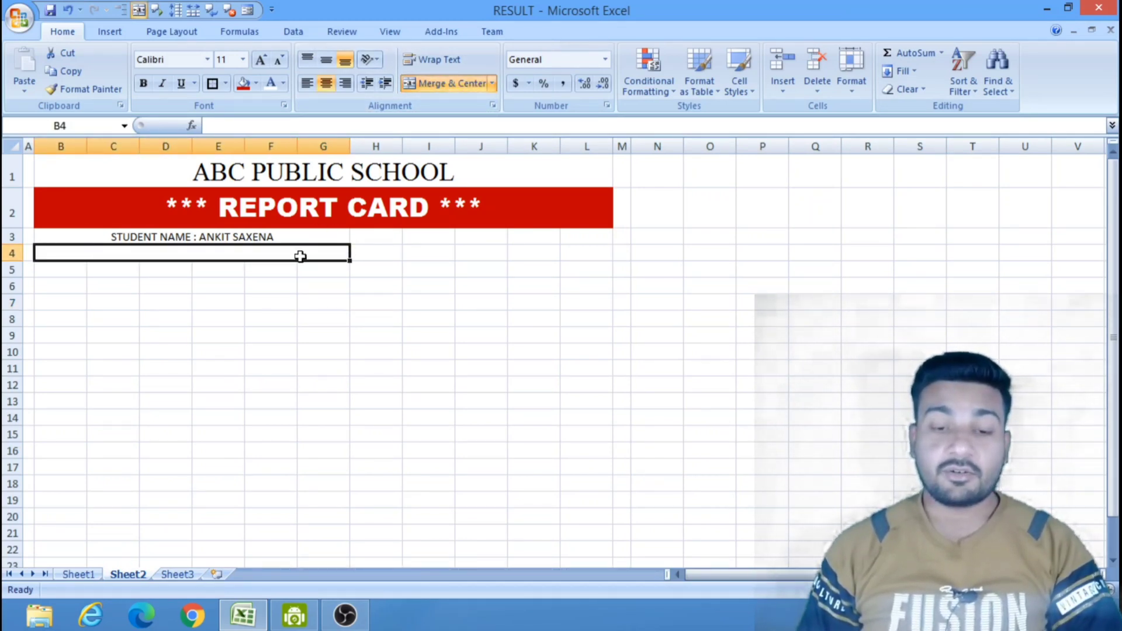
pyautogui.write('FAT')
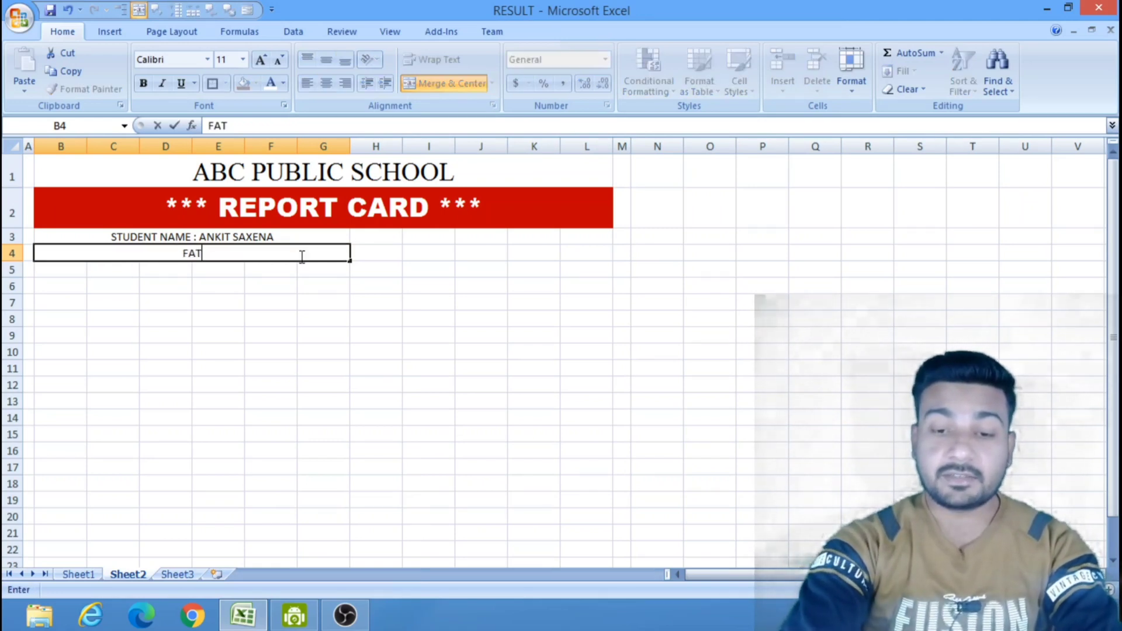
pyautogui.write('HERS NA')
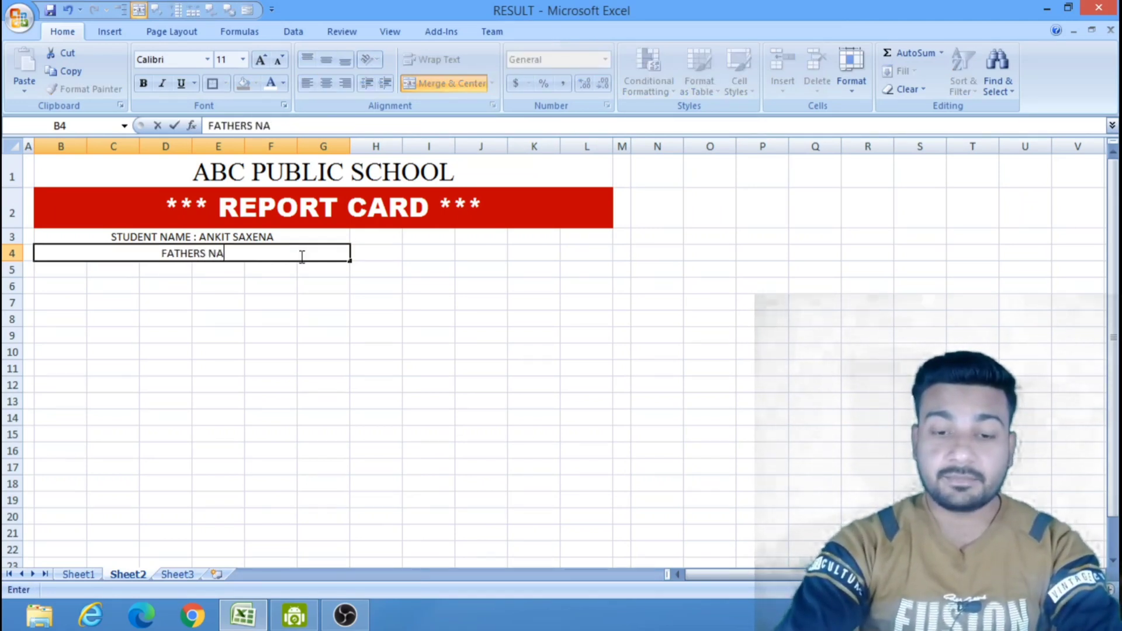
pyautogui.write('ME:')
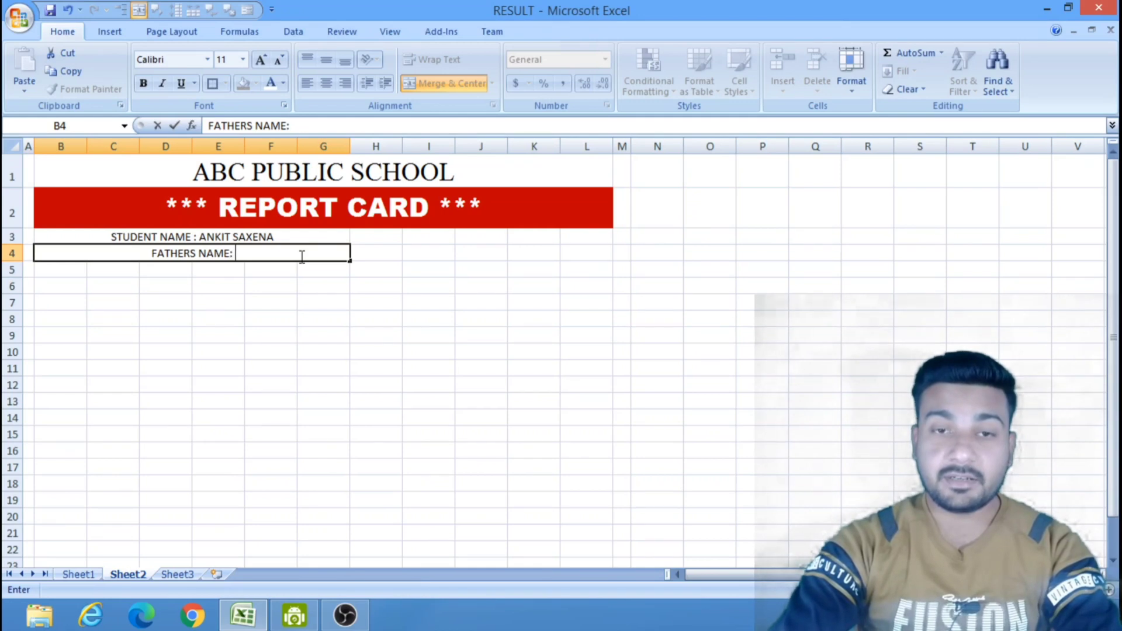
pyautogui.write(' MR. ')
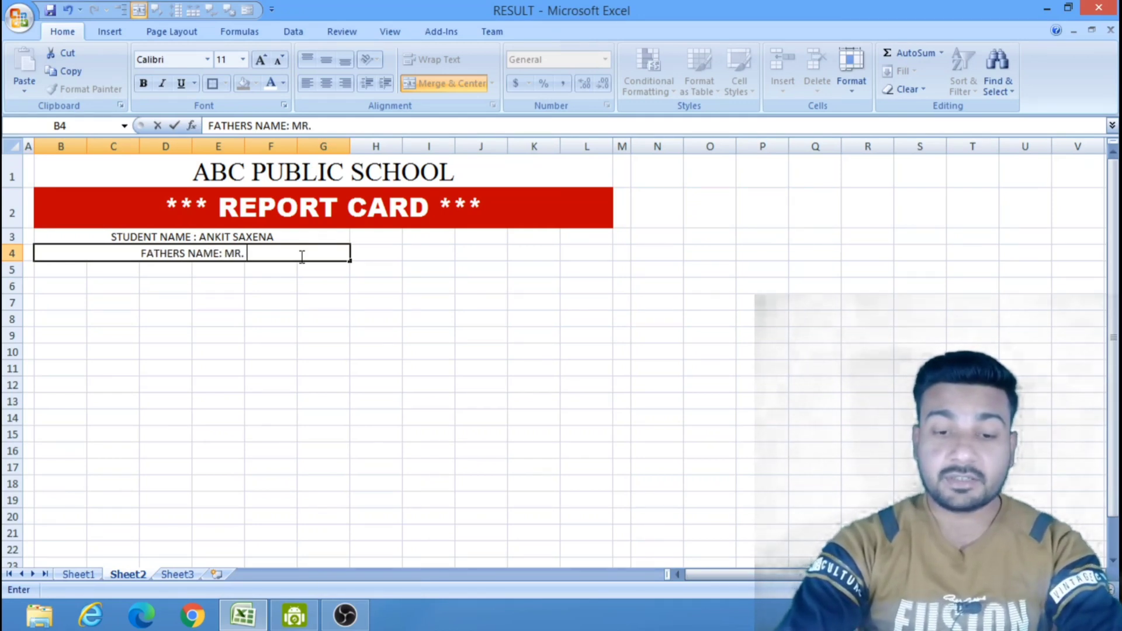
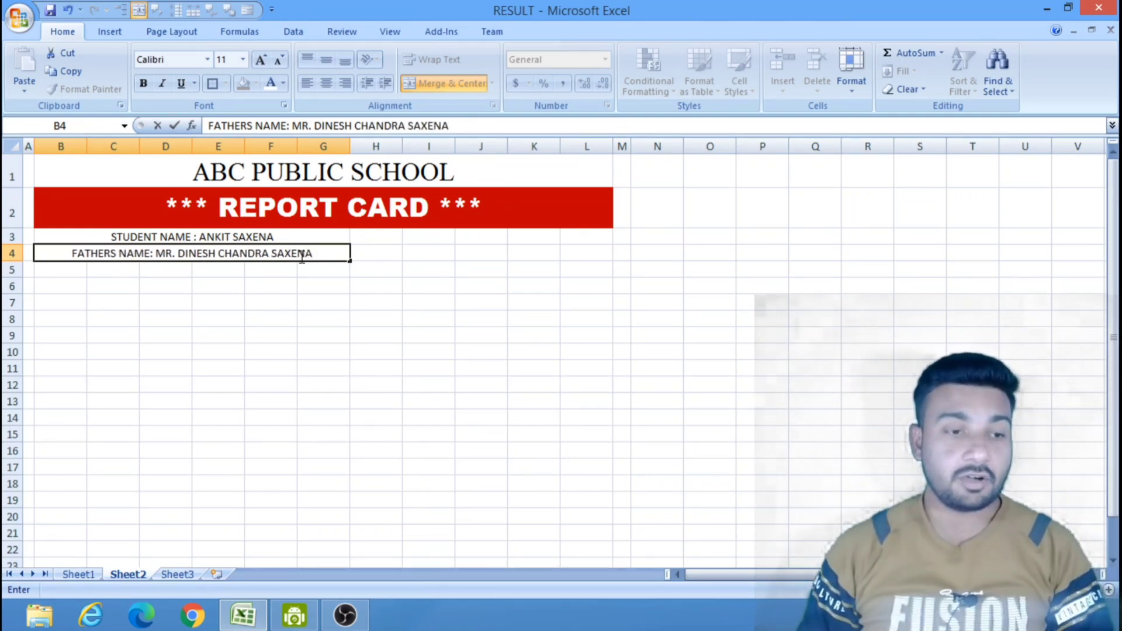
pyautogui.click(344, 366)
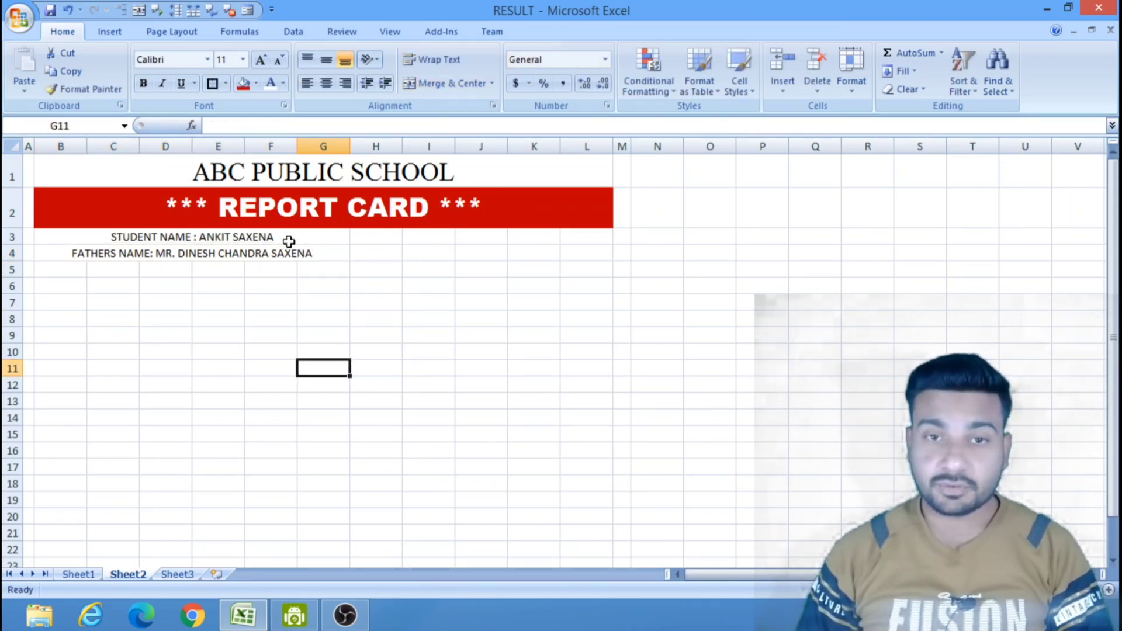
# Left-align the student name and father's name lines in rows 3 and 4 and set their font size to 14.
pyautogui.moveTo(286, 236); pyautogui.dragTo(288, 253)
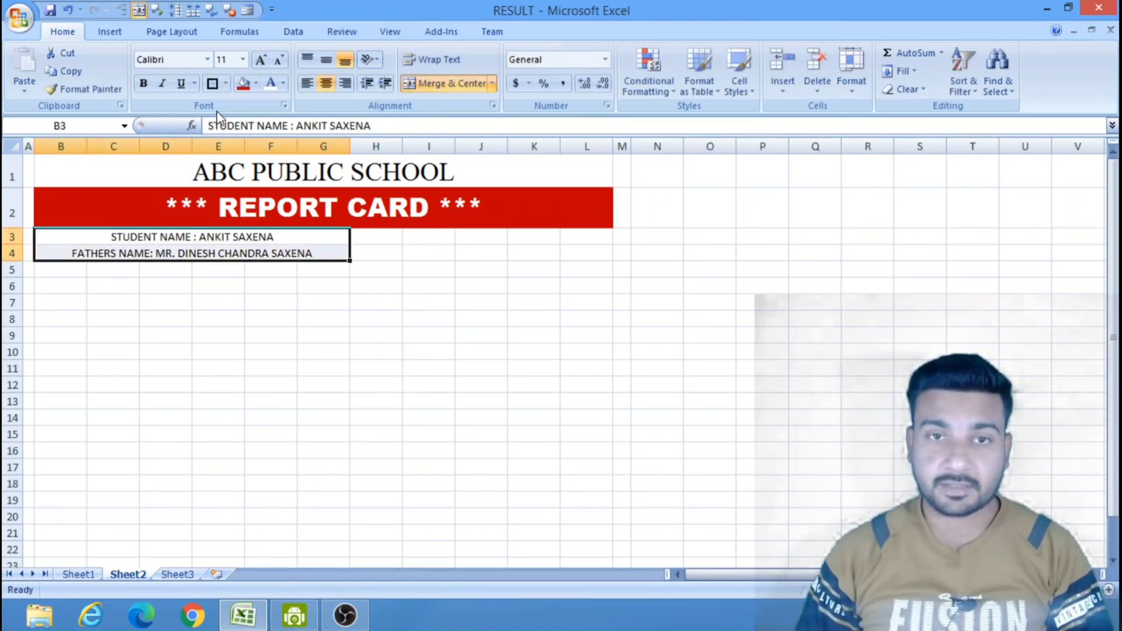
pyautogui.click(307, 83)
pyautogui.click(286, 320)
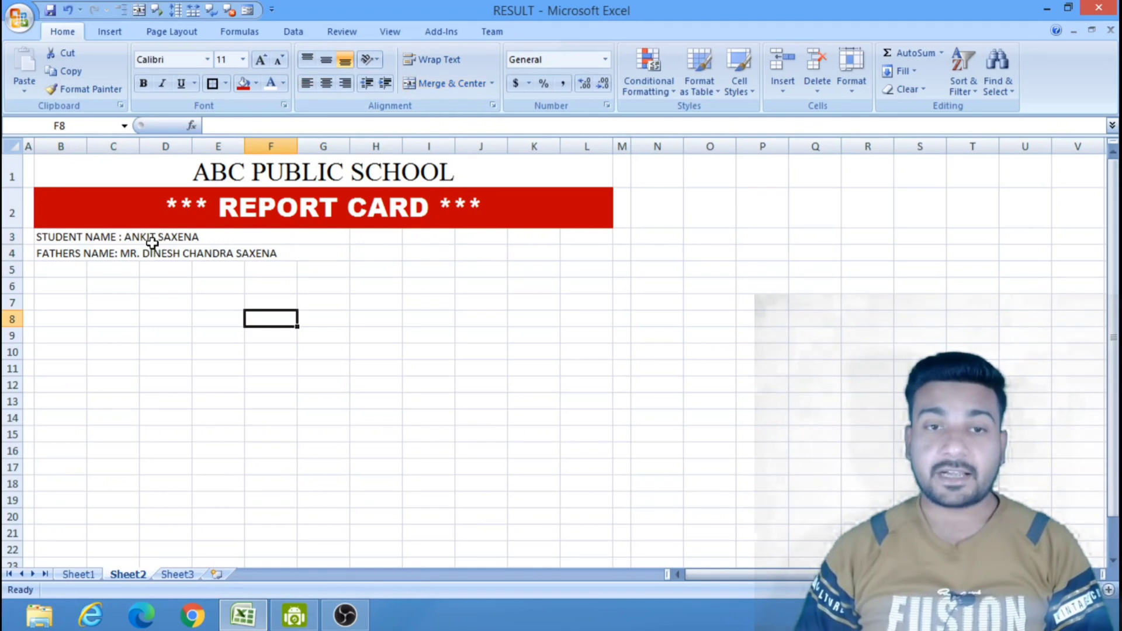
pyautogui.moveTo(141, 235); pyautogui.dragTo(147, 252)
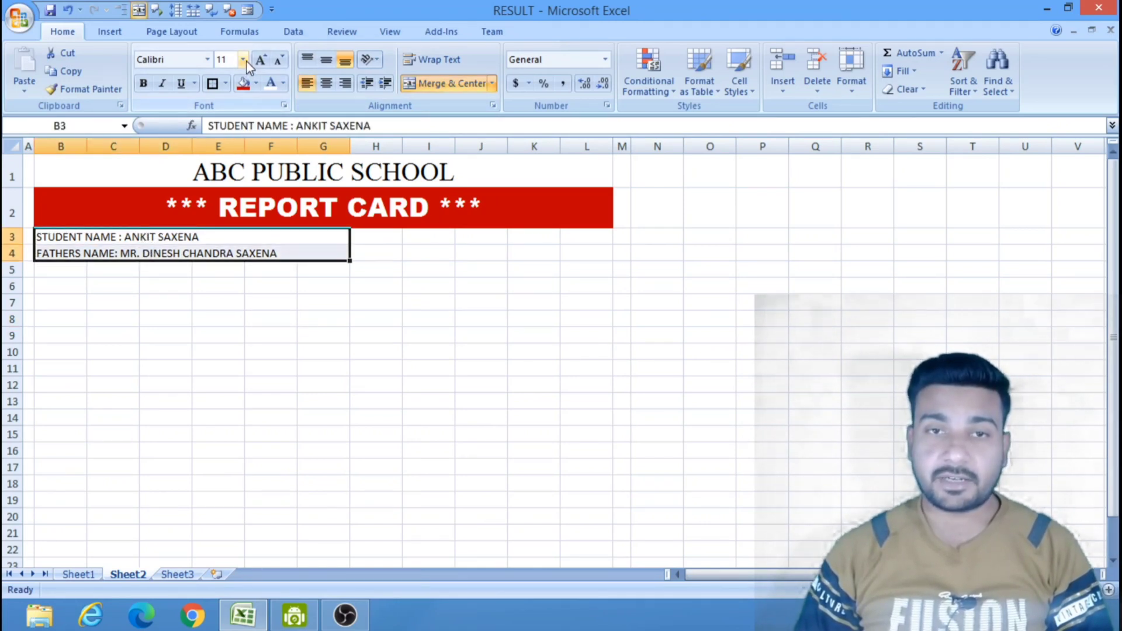
pyautogui.click(243, 59)
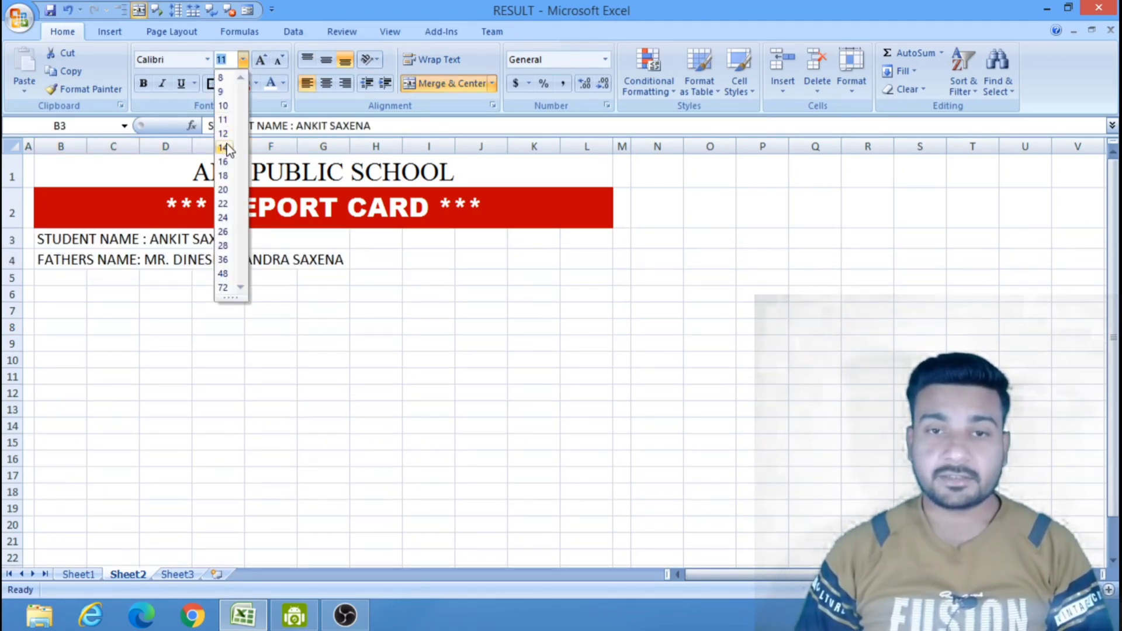
pyautogui.click(227, 148)
pyautogui.click(447, 353)
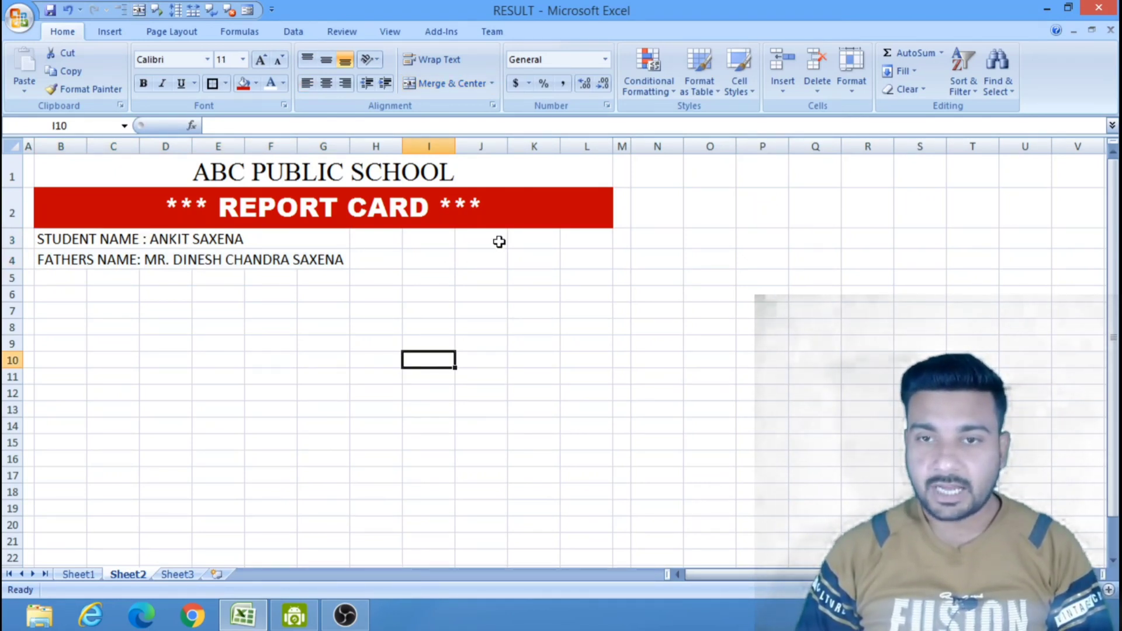
# Merge and center cells K3 to L3 and, separately, cells K4 to L4.
pyautogui.moveTo(525, 240); pyautogui.dragTo(579, 257)
pyautogui.click(444, 83)
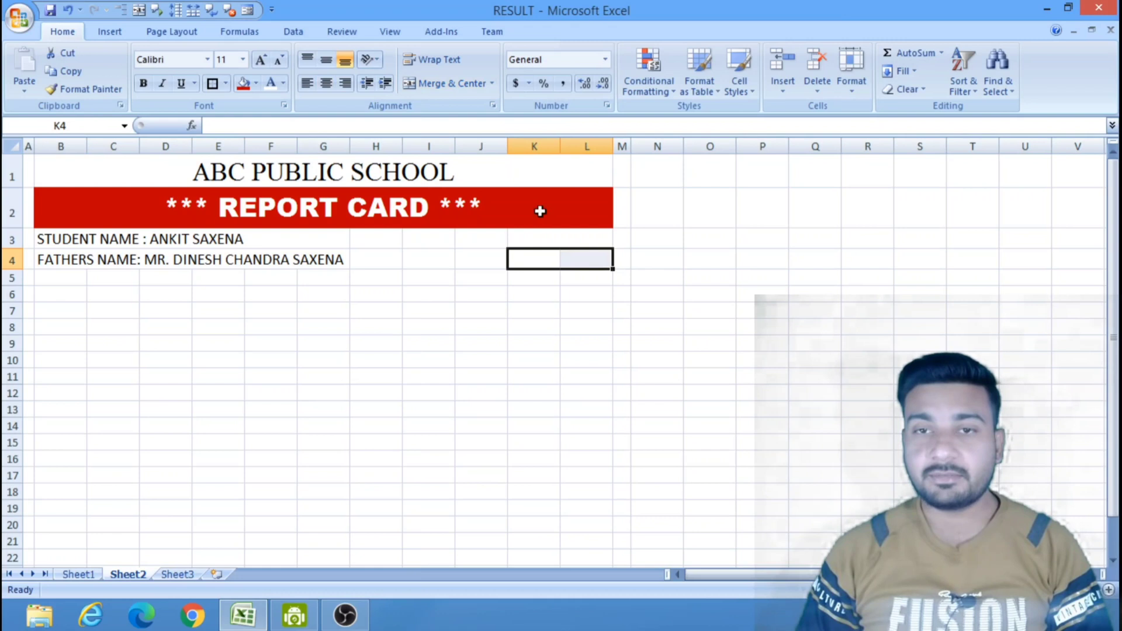
pyautogui.click(445, 83)
# Enter "CLASS : V" in the merged cell K3.
pyautogui.click(577, 239)
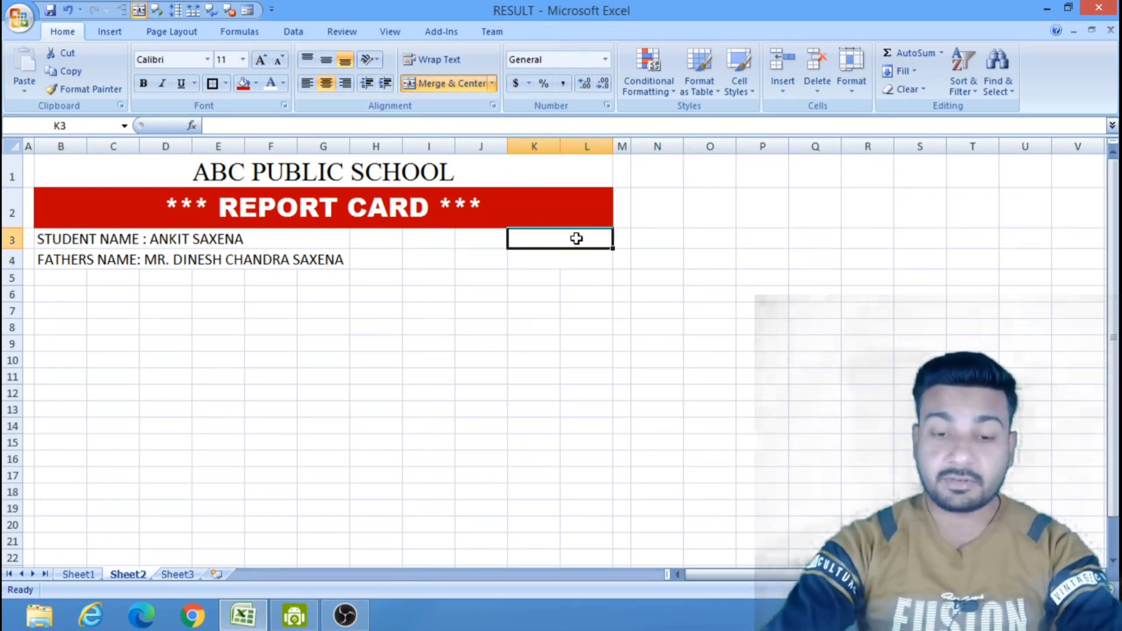
pyautogui.write('CLASS')
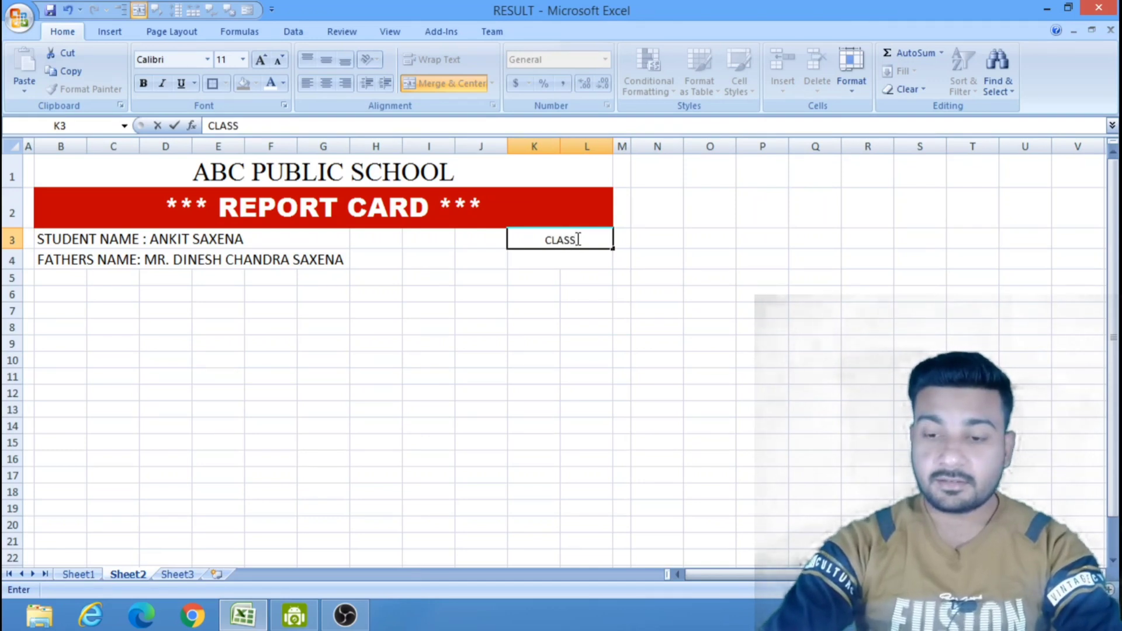
pyautogui.write(' :')
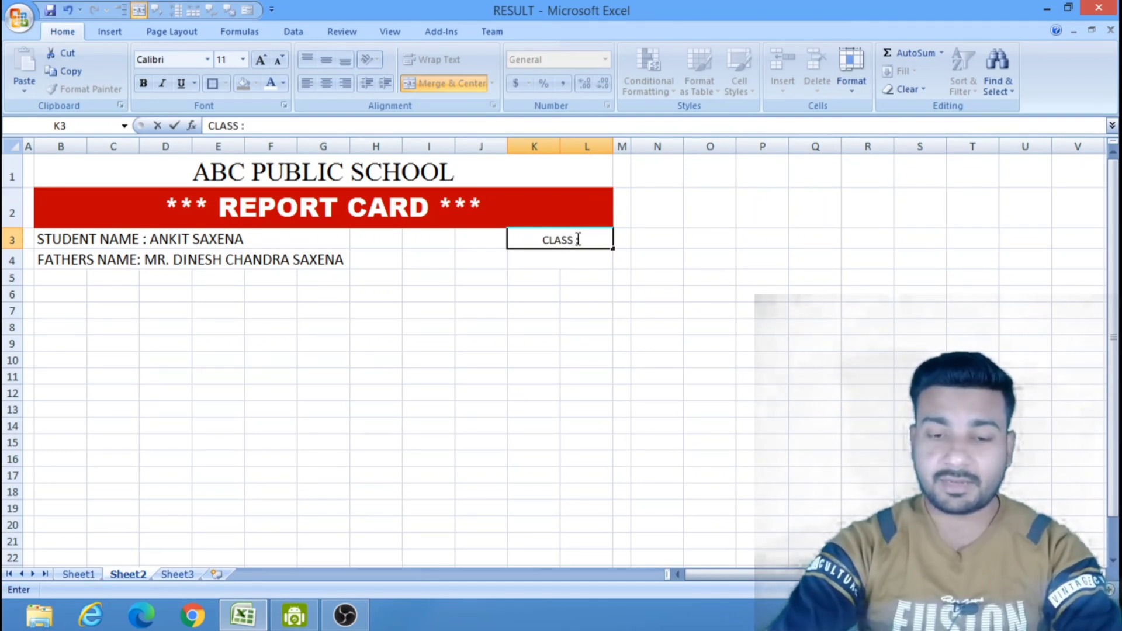
pyautogui.write(' V')
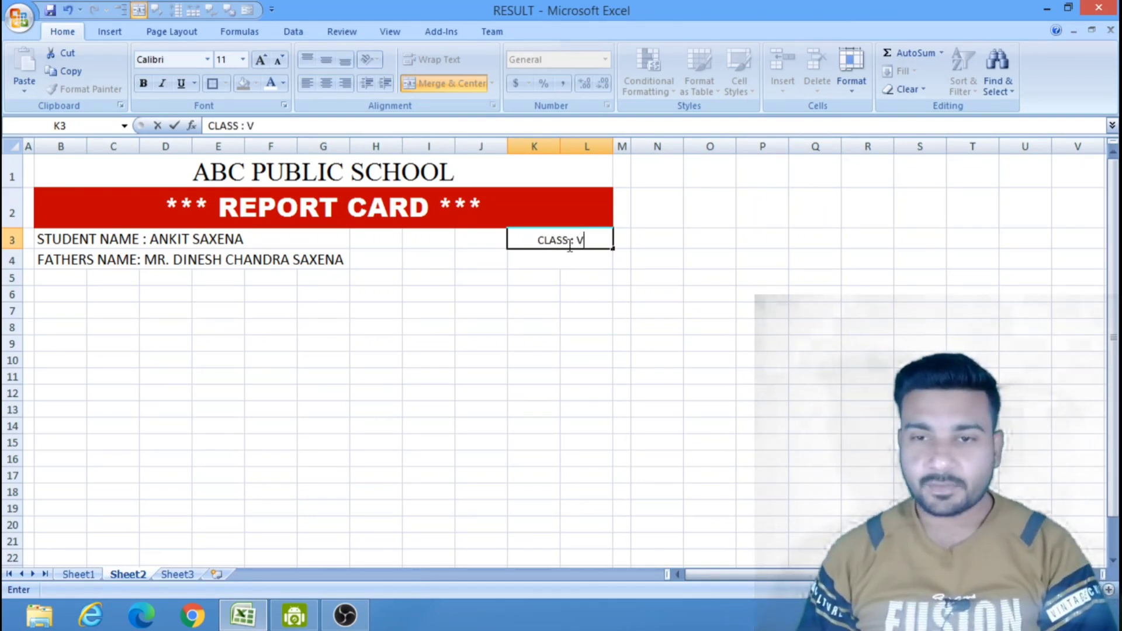
pyautogui.click(558, 261)
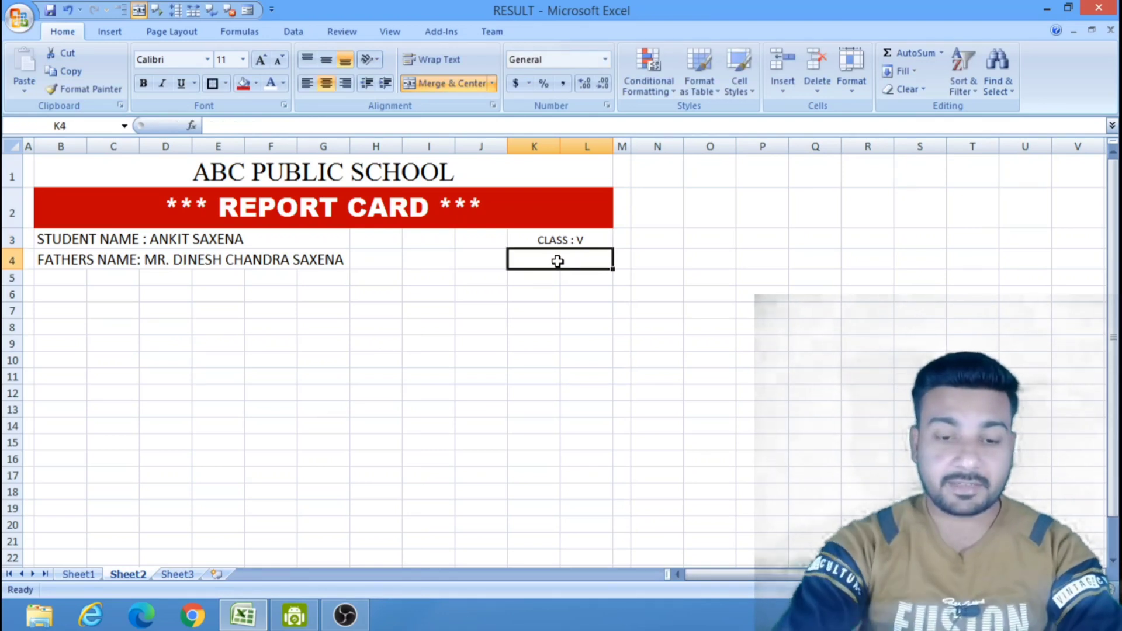
# Enter "SECTION : A" in the merged cell K4.
pyautogui.write('SECTION')
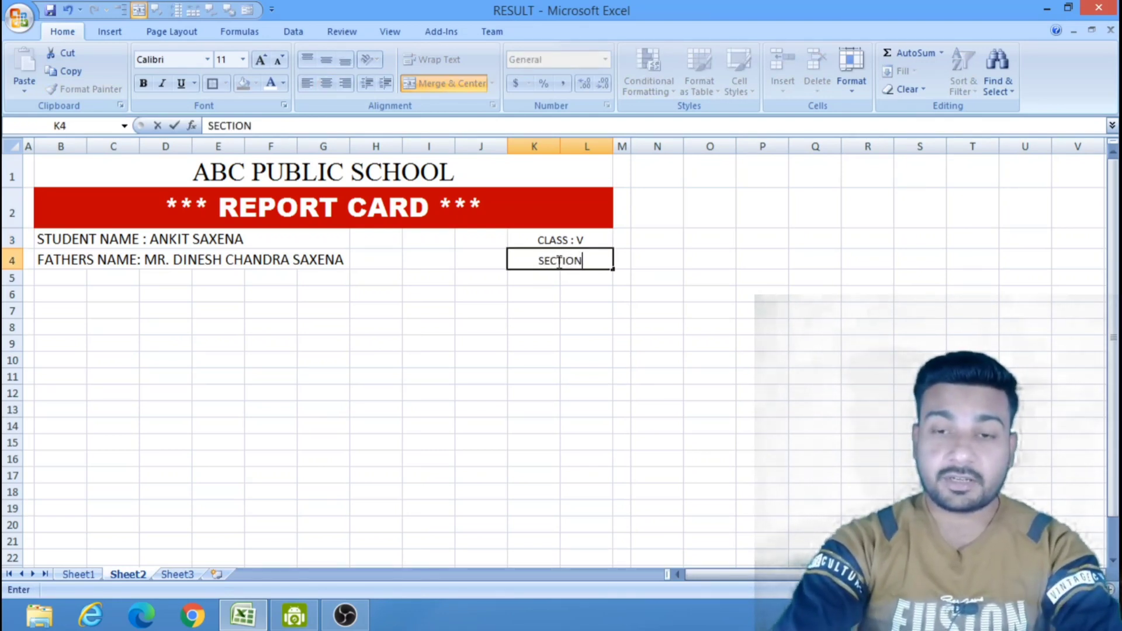
pyautogui.write(' :')
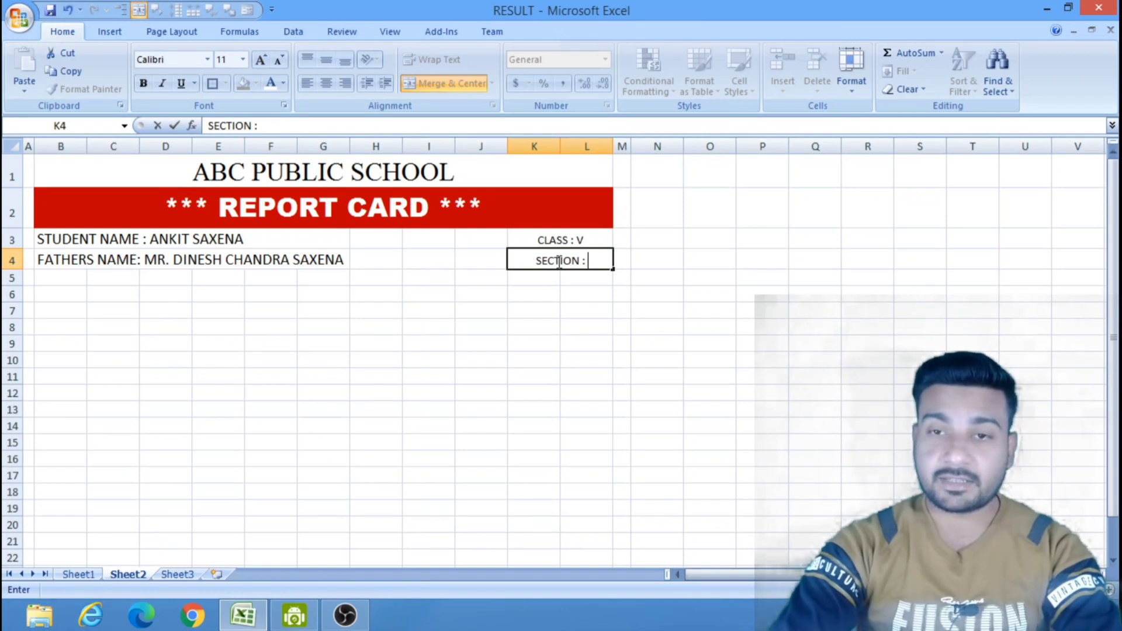
pyautogui.write(' A')
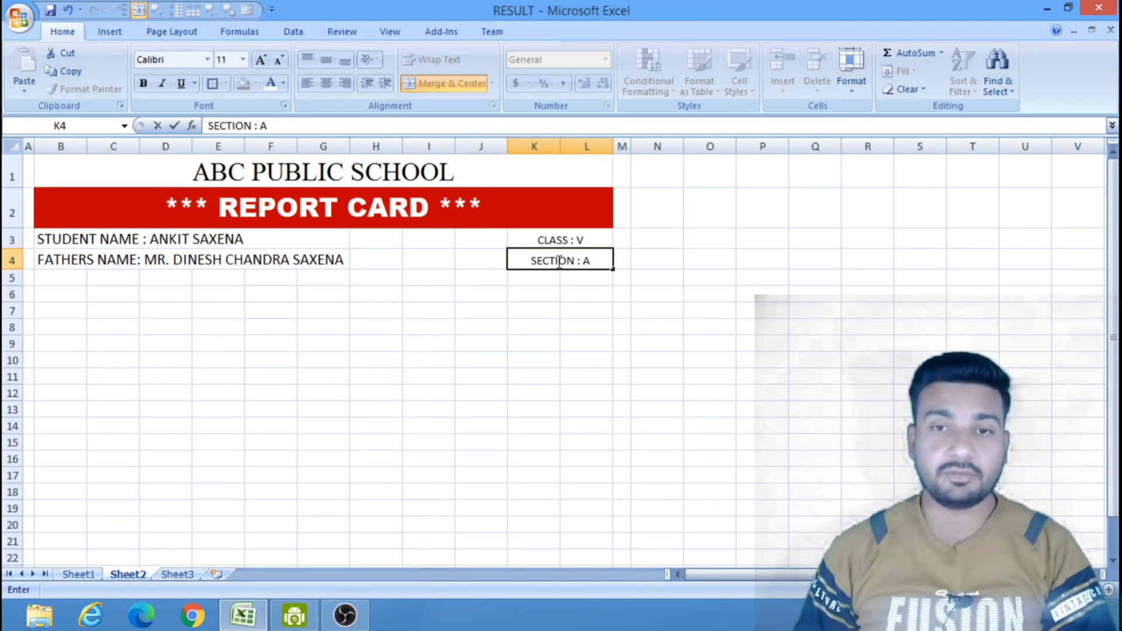
pyautogui.click(654, 355)
# Left-align the class and section lines in the merged cells K3 and K4.
pyautogui.click(584, 241)
pyautogui.moveTo(584, 241); pyautogui.dragTo(584, 257)
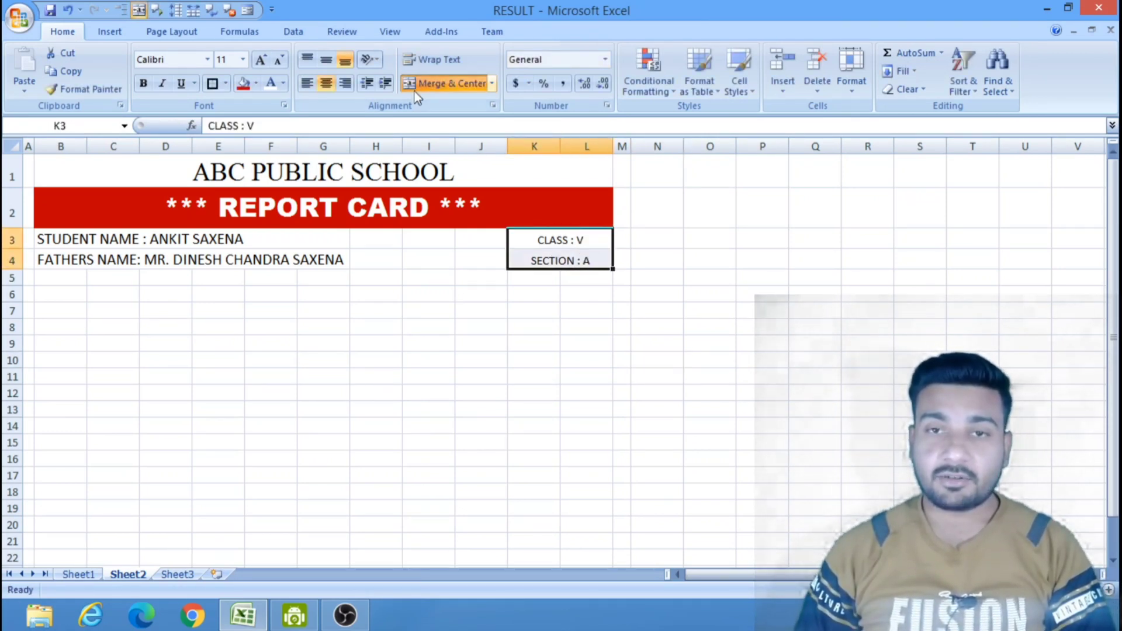
pyautogui.click(307, 83)
pyautogui.click(740, 324)
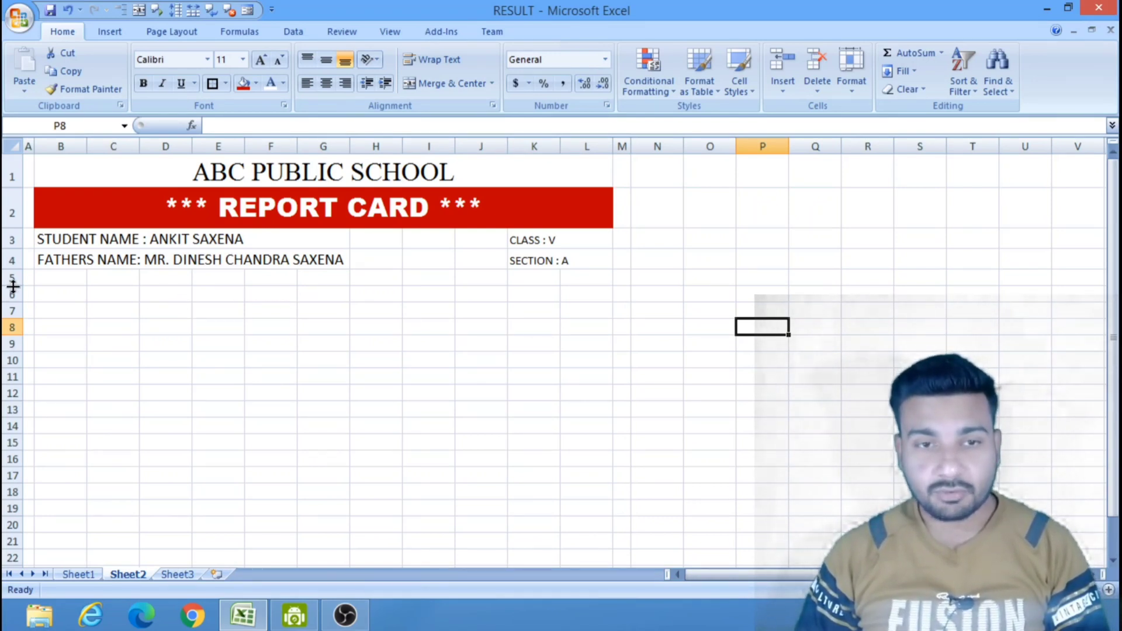
# Shrink row 5 to a thin gap and apply all borders to the range B6 to L15.
pyautogui.moveTo(14, 283); pyautogui.dragTo(12, 273)
pyautogui.click(703, 414)
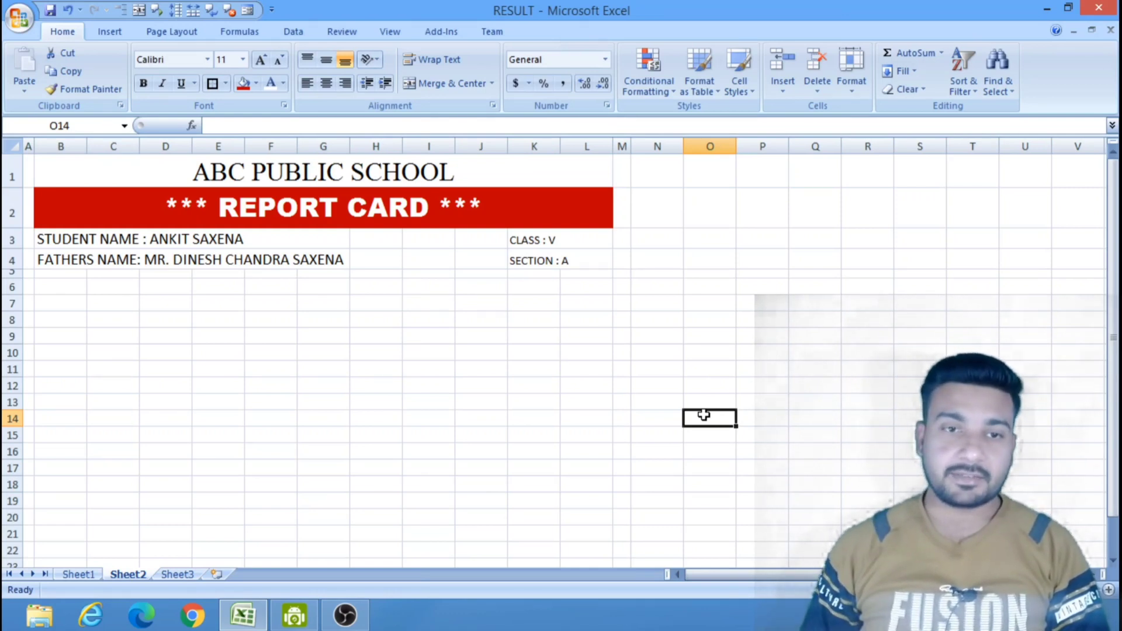
pyautogui.click(56, 286)
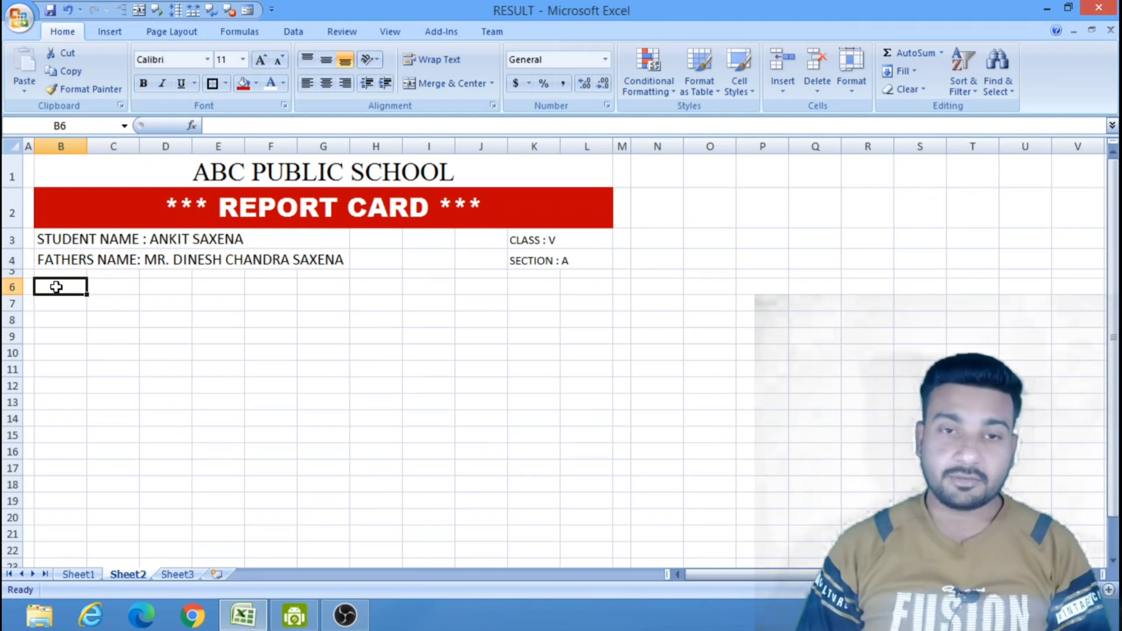
pyautogui.moveTo(56, 286); pyautogui.dragTo(578, 437)
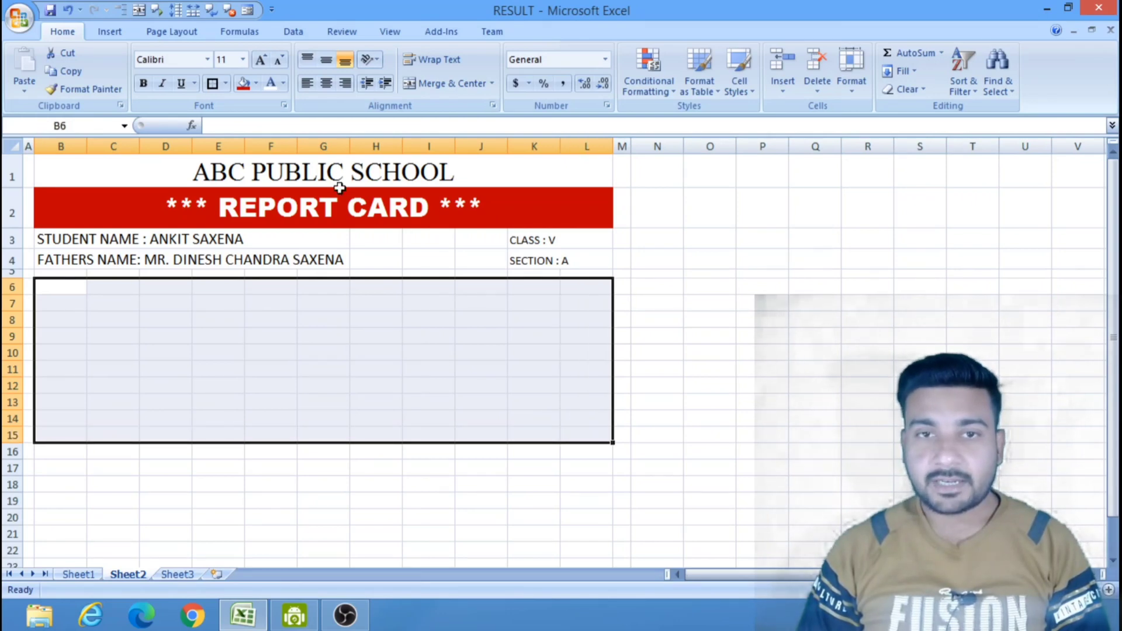
pyautogui.click(225, 83)
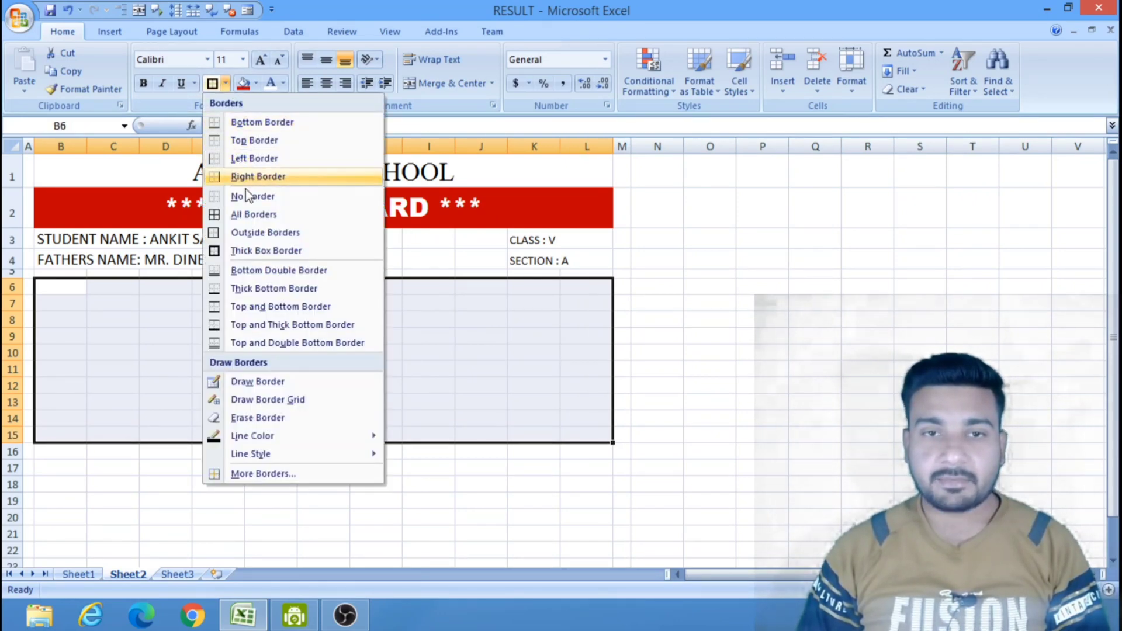
pyautogui.click(250, 215)
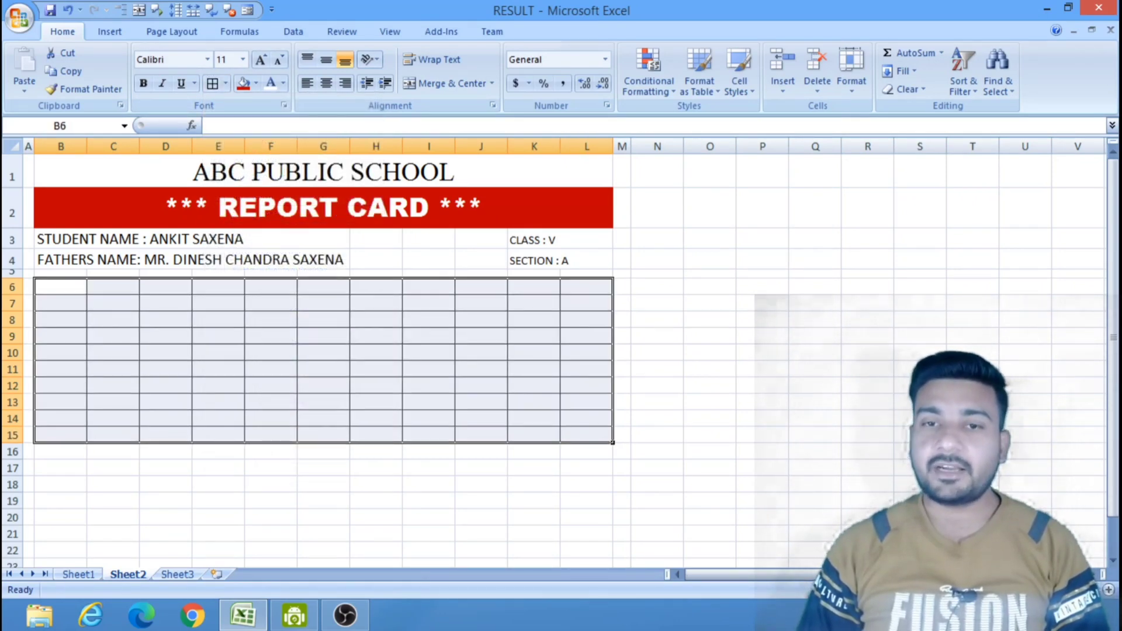
pyautogui.click(880, 402)
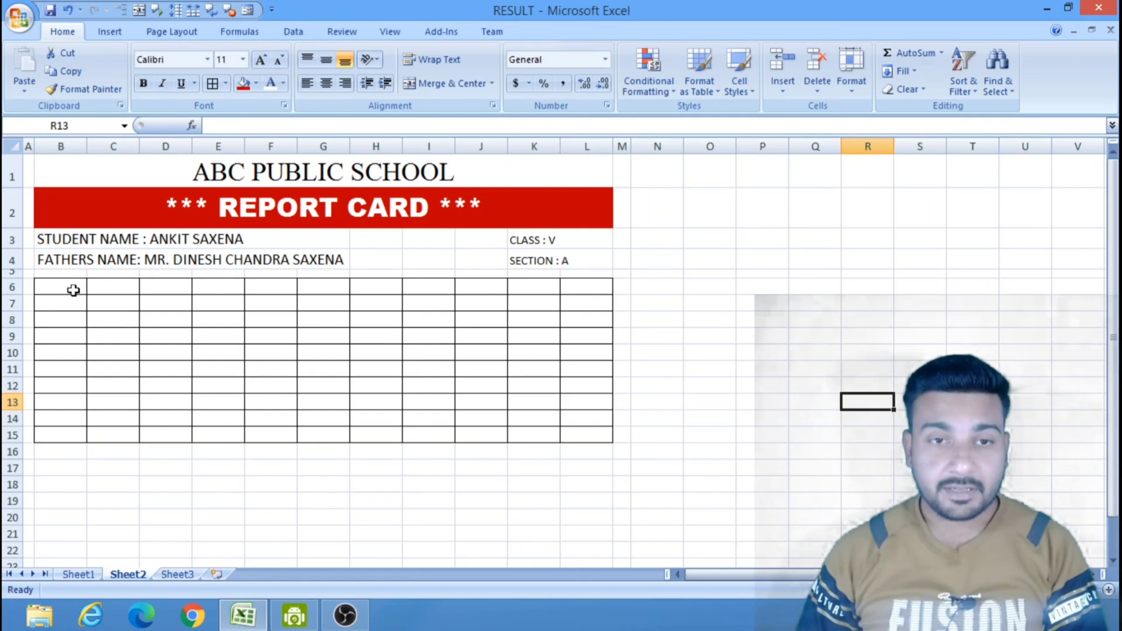
# Merge and center cells B6 to B8 and enter the heading "SUBJECTS" in the merged cell.
pyautogui.moveTo(72, 289); pyautogui.dragTo(75, 316)
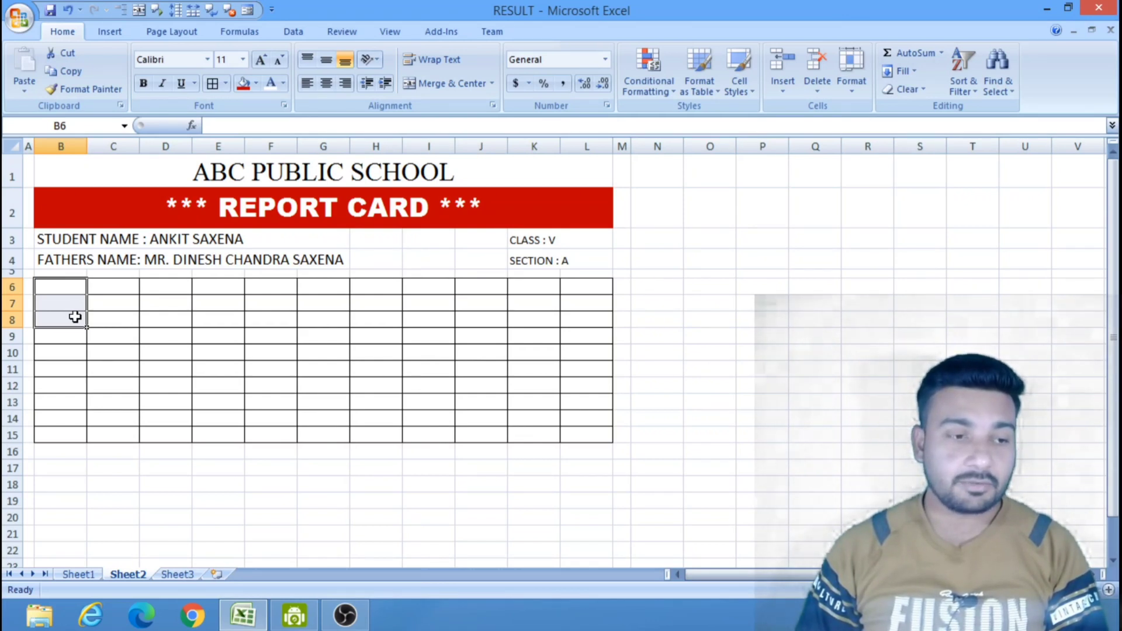
pyautogui.click(446, 85)
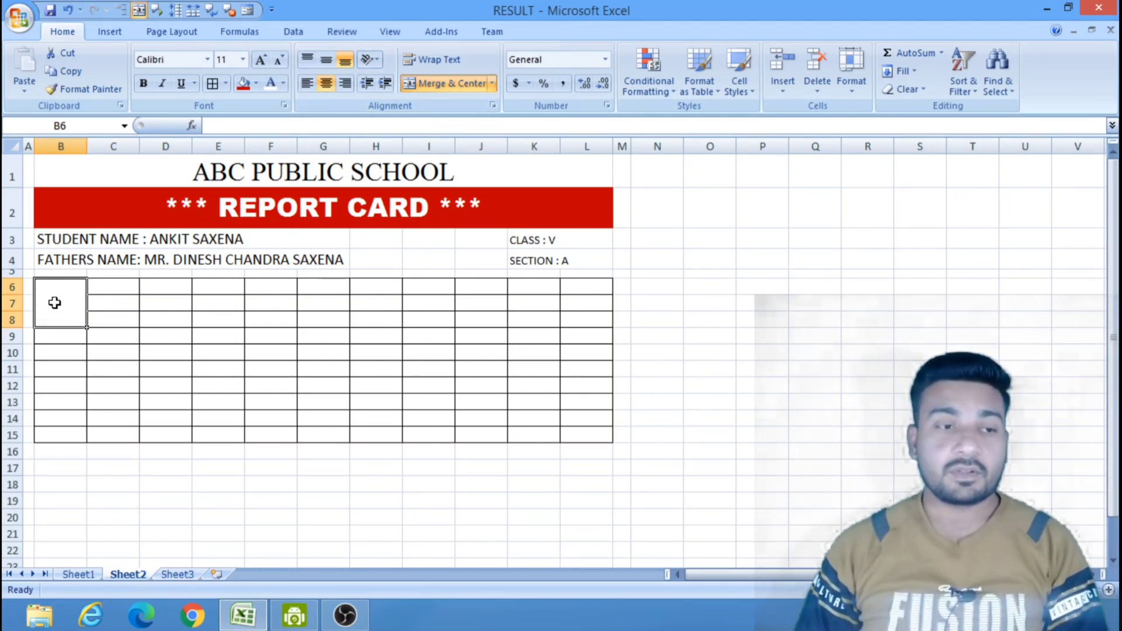
pyautogui.write('SUBJECT')
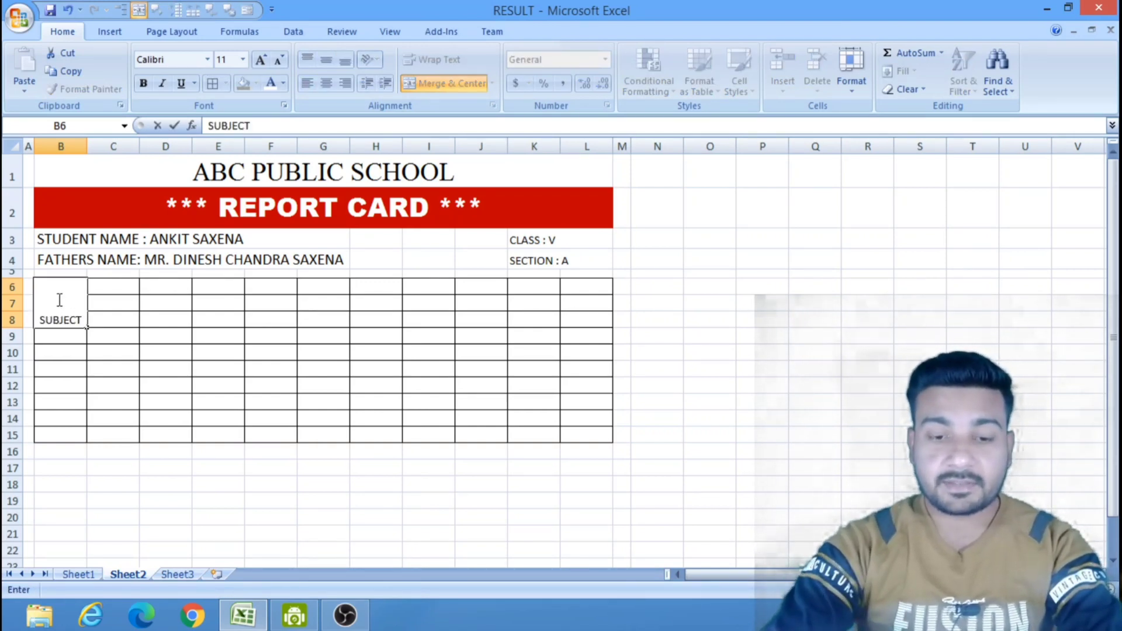
pyautogui.write('S')
pyautogui.click(823, 321)
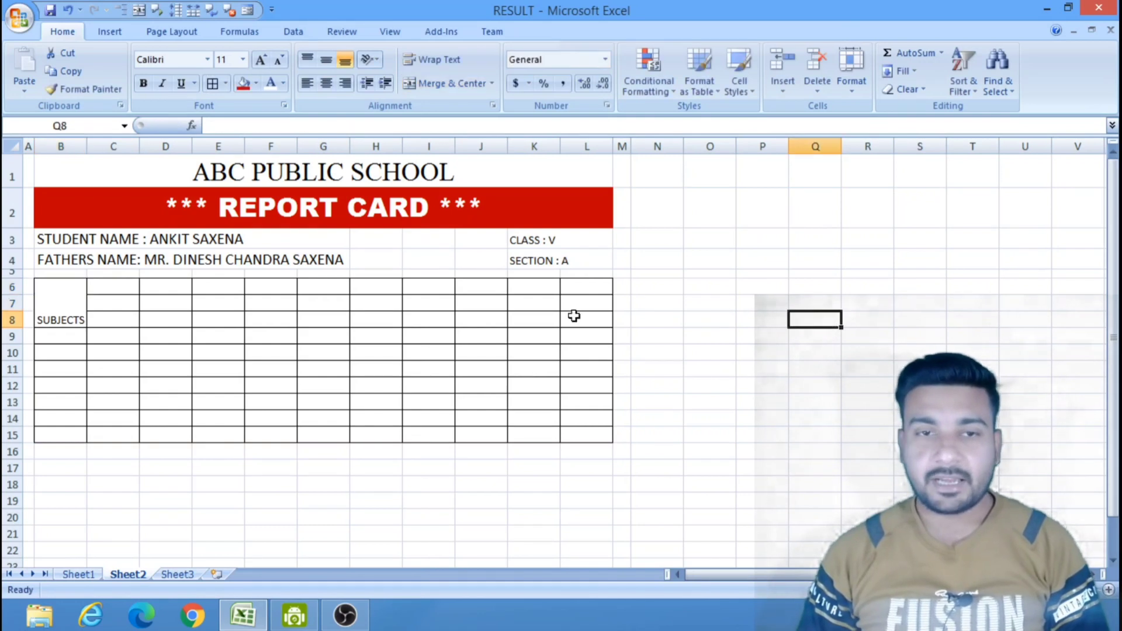
pyautogui.click(54, 291)
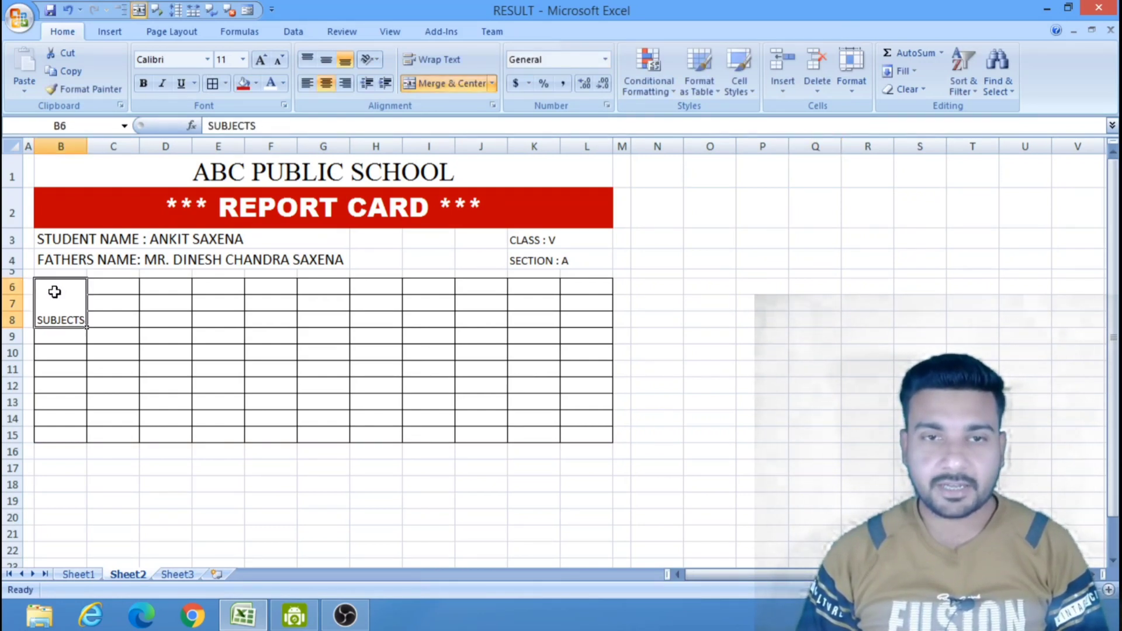
pyautogui.click(279, 479)
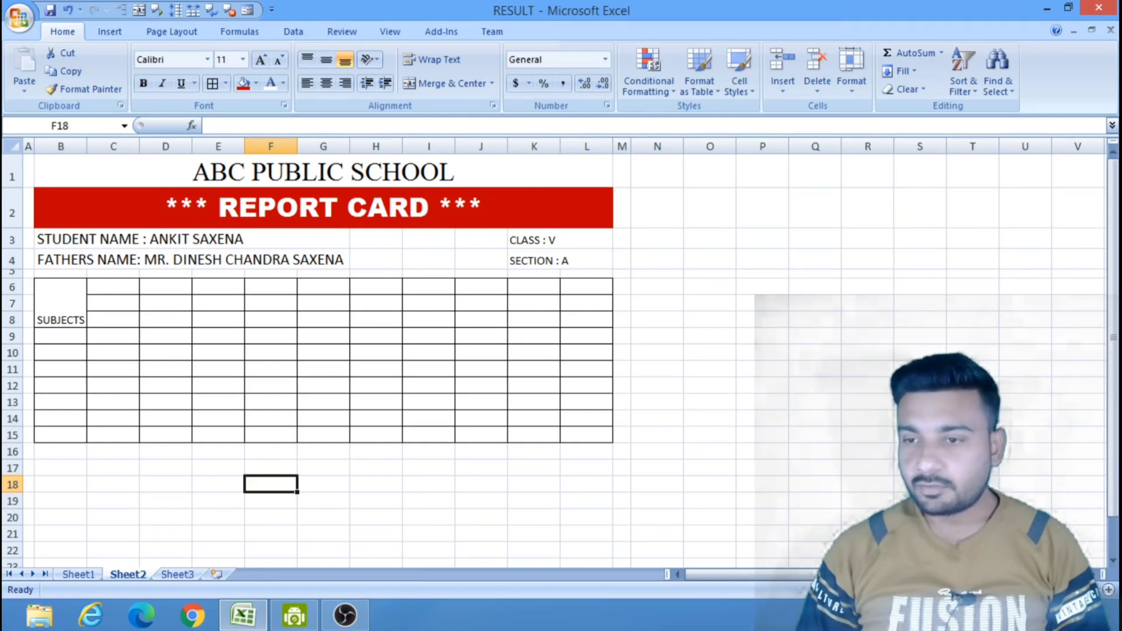
# Enter the subjects "HINDI" in B9 and "ENGLISH" in B10 under the SUBJECTS heading.
pyautogui.click(1108, 590)
pyautogui.click(1107, 590)
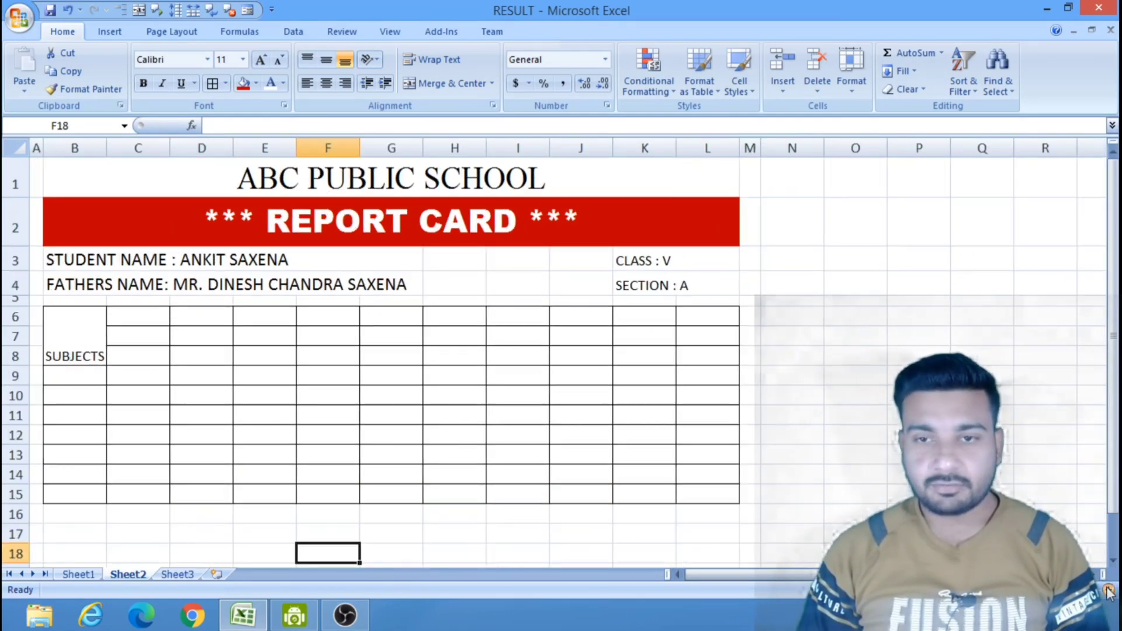
pyautogui.click(1107, 590)
pyautogui.scroll(1, 409, 351)
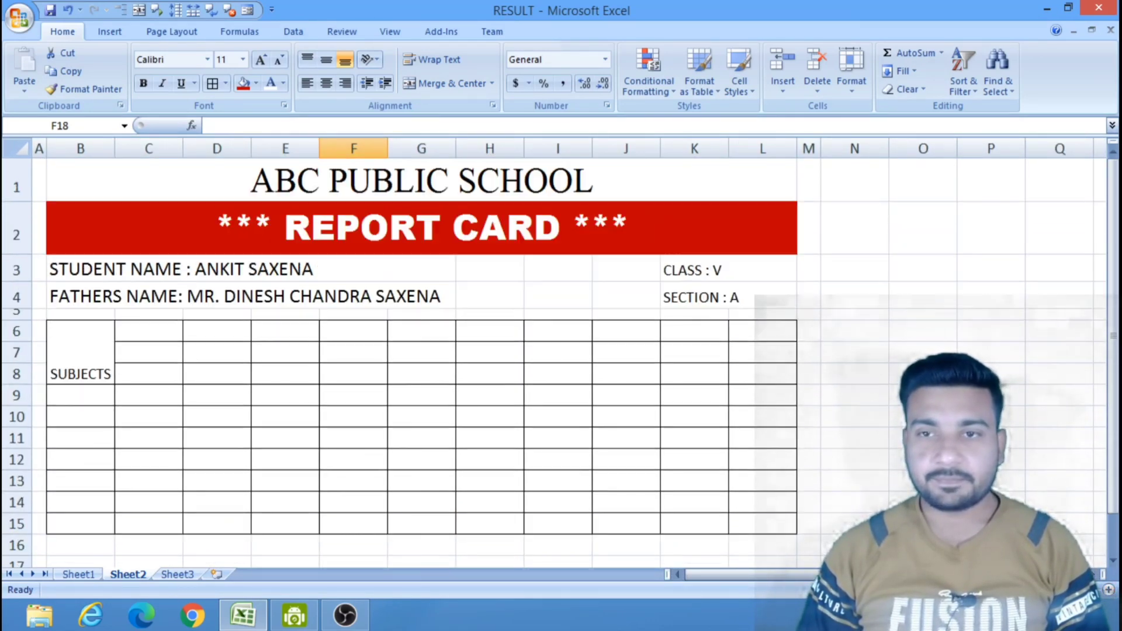
pyautogui.click(100, 349)
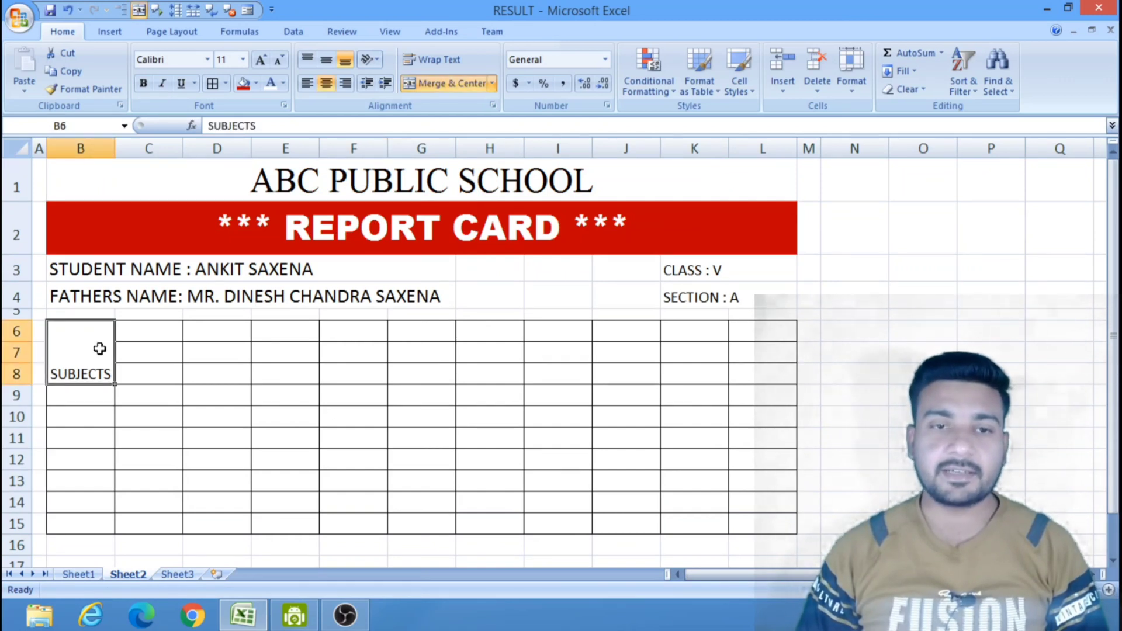
pyautogui.click(94, 395)
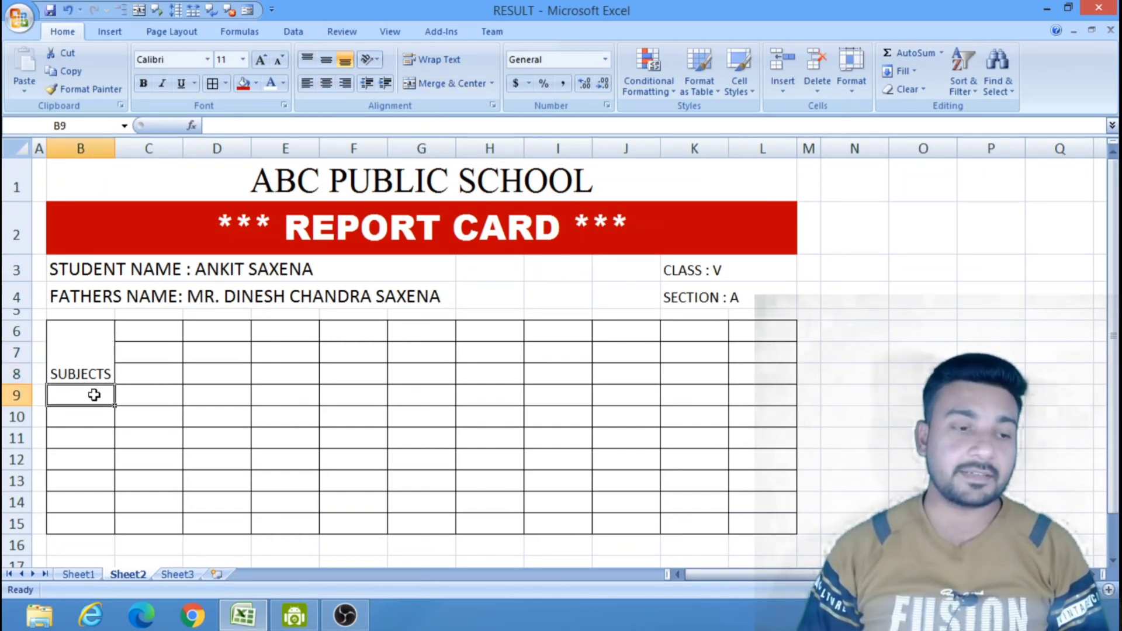
pyautogui.write('H')
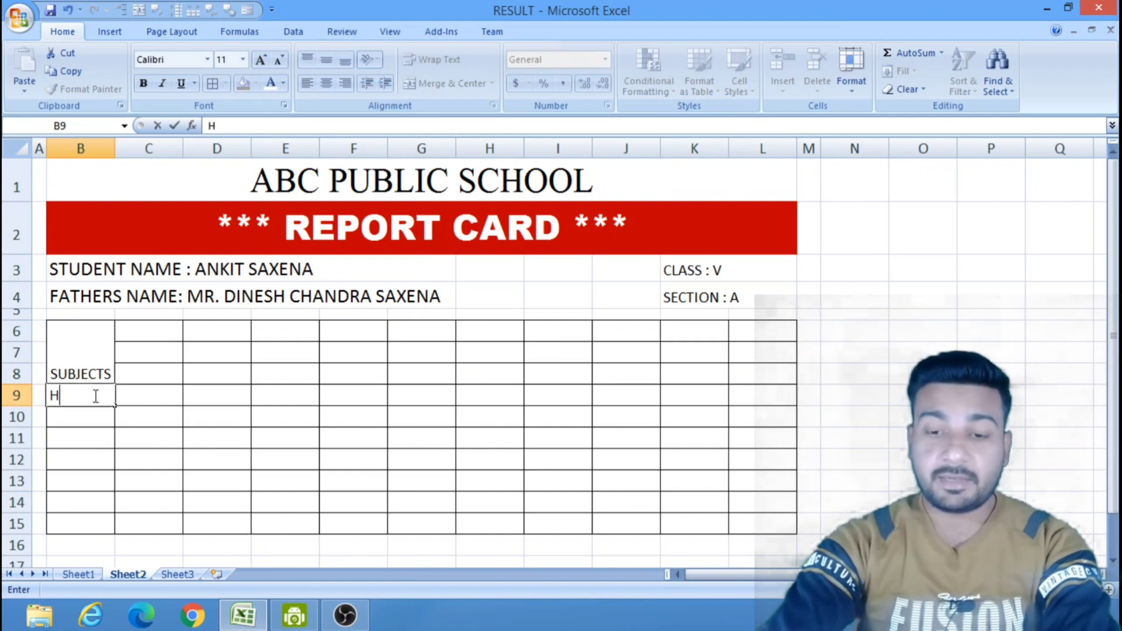
pyautogui.write('INDI')
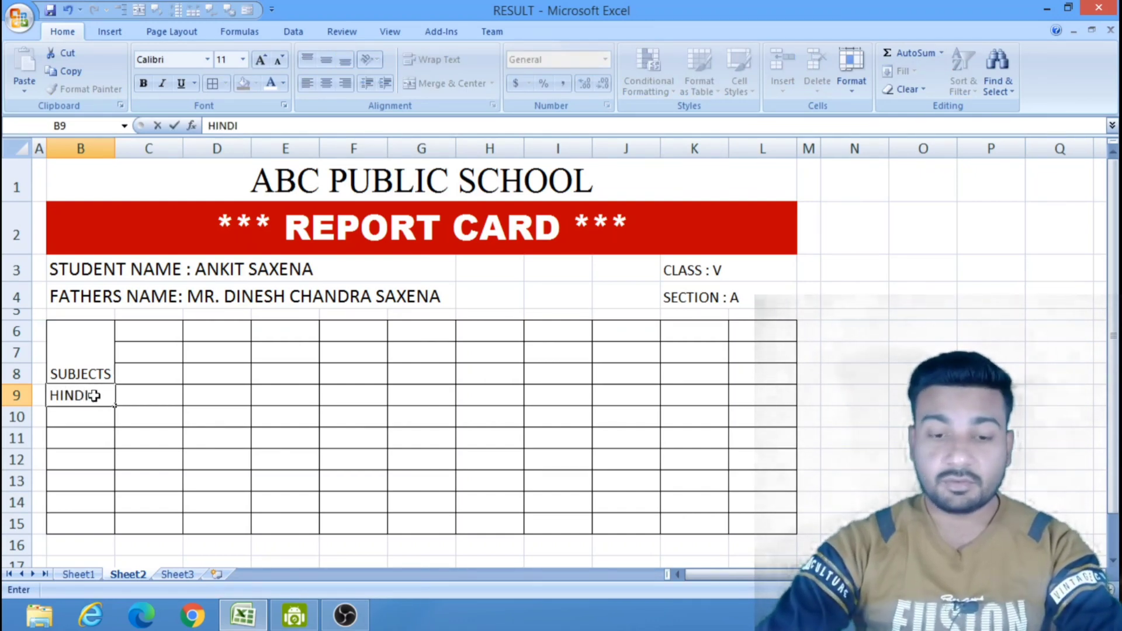
pyautogui.press('Return')
pyautogui.write('EN')
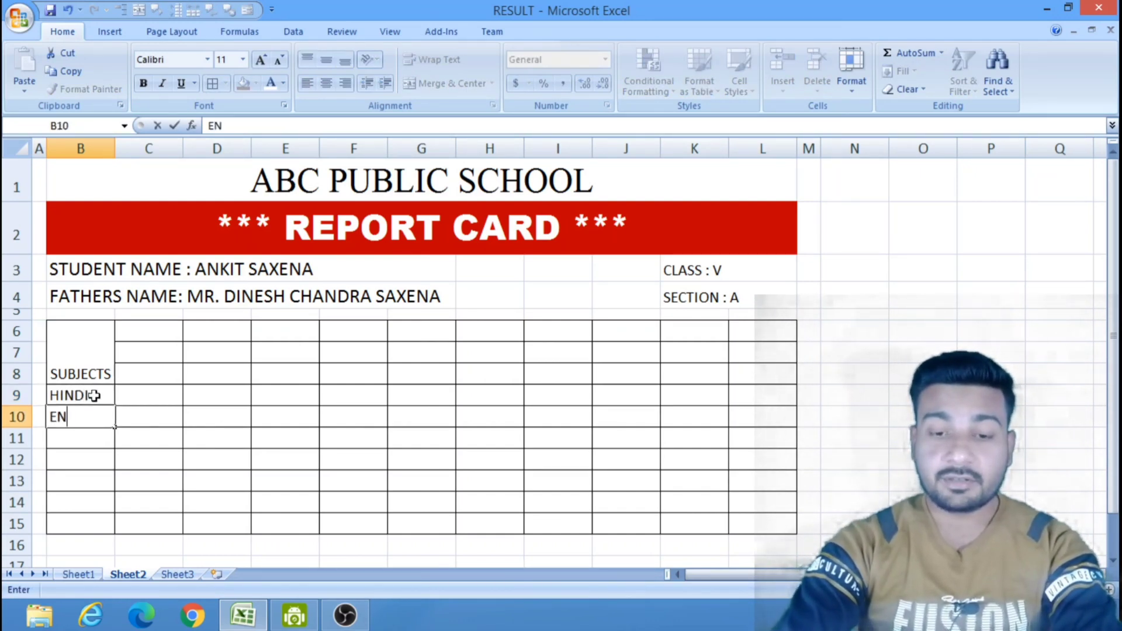
pyautogui.write('GLISH')
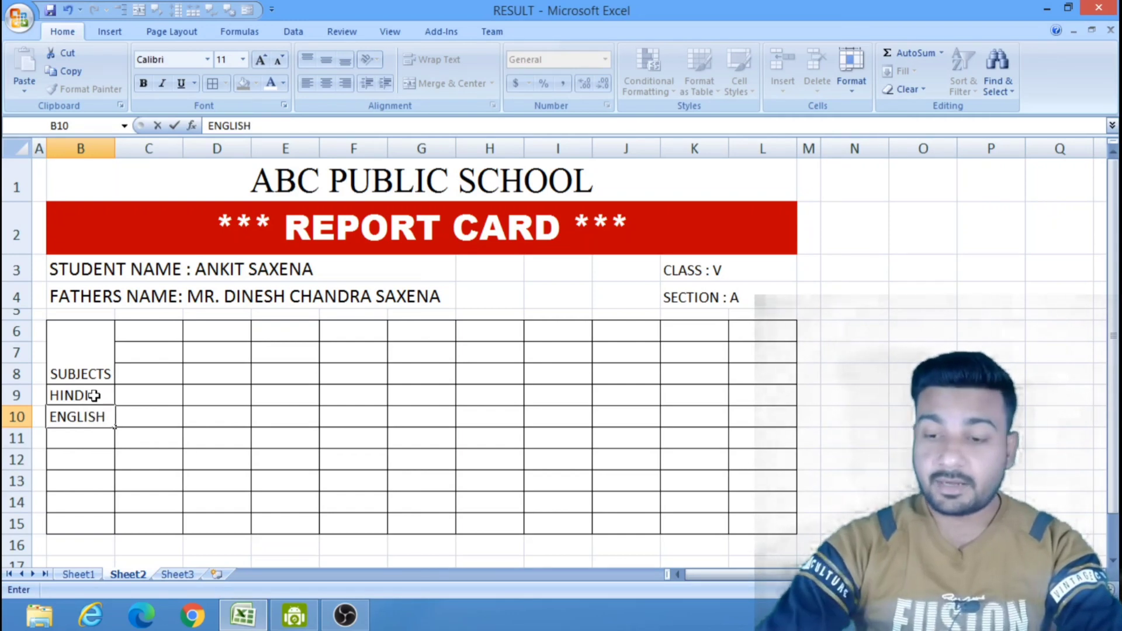
pyautogui.write('MATHS')
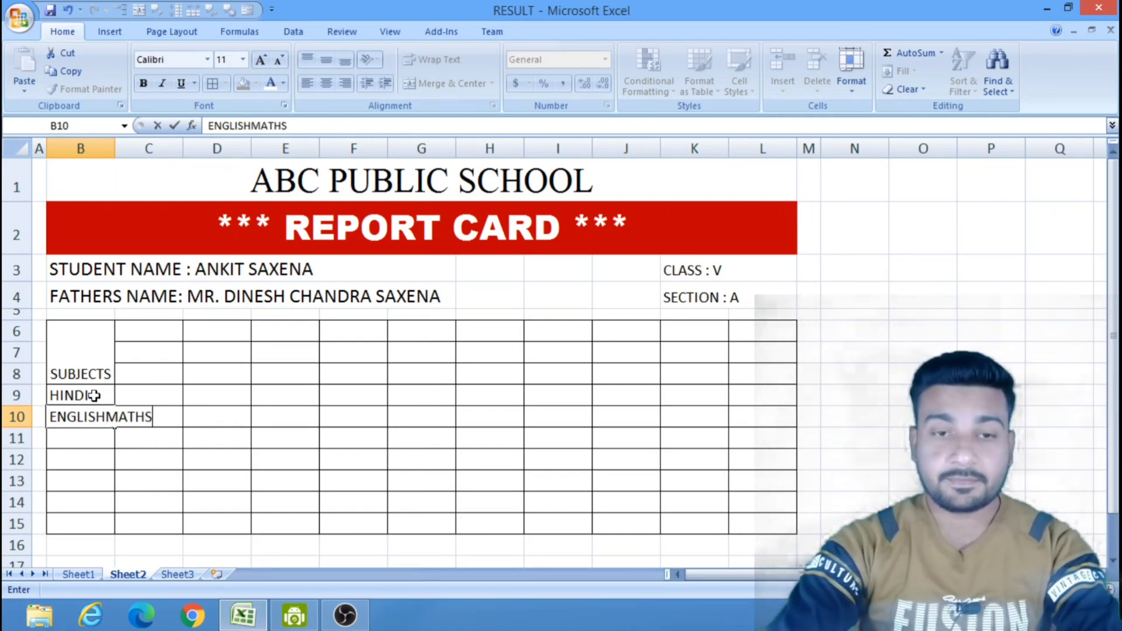
pyautogui.press('BackSpace')
pyautogui.press('BackSpace')
pyautogui.press('BackSpace')
pyautogui.press('BackSpace')
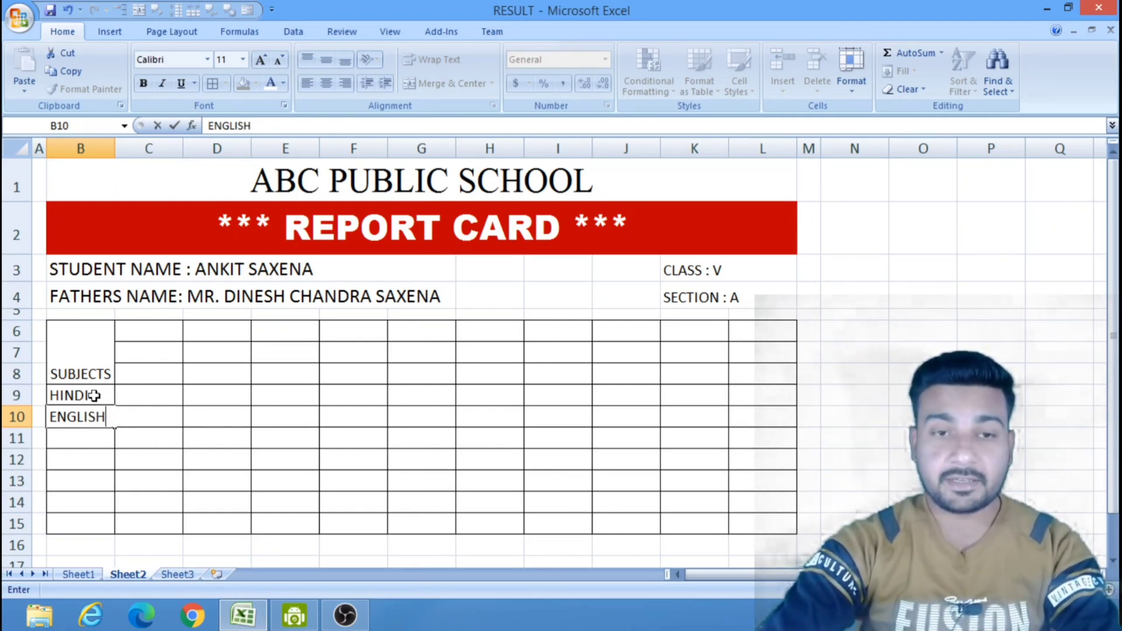
# Enter the subjects "MATHS" in B11 and "SCIENCE" in B12.
pyautogui.press('Return')
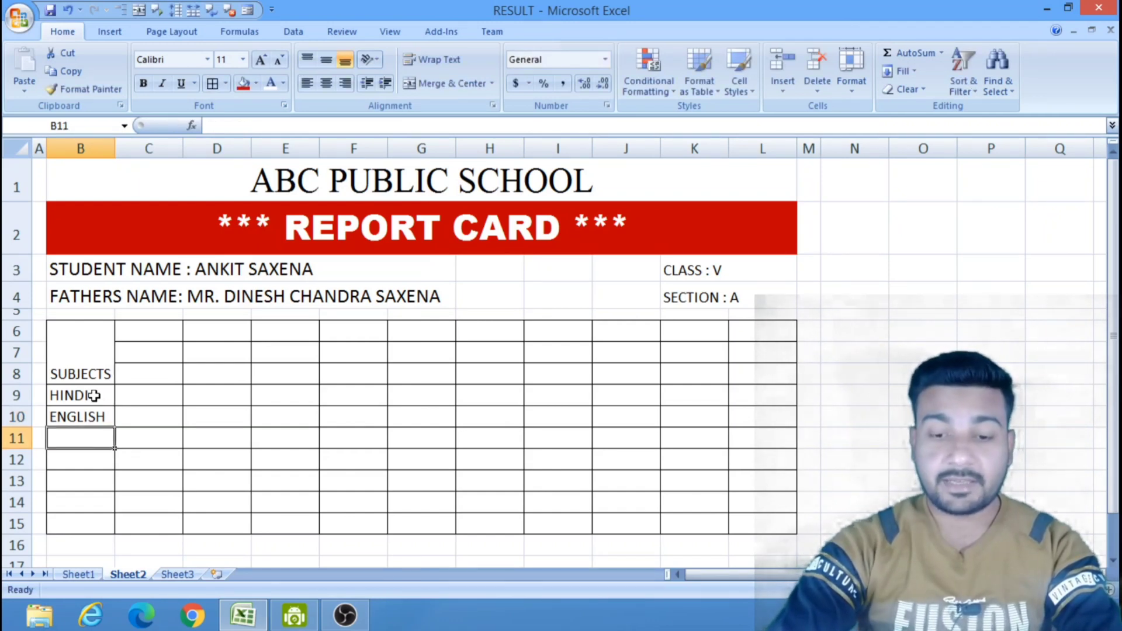
pyautogui.write('MATHS')
pyautogui.press('Return')
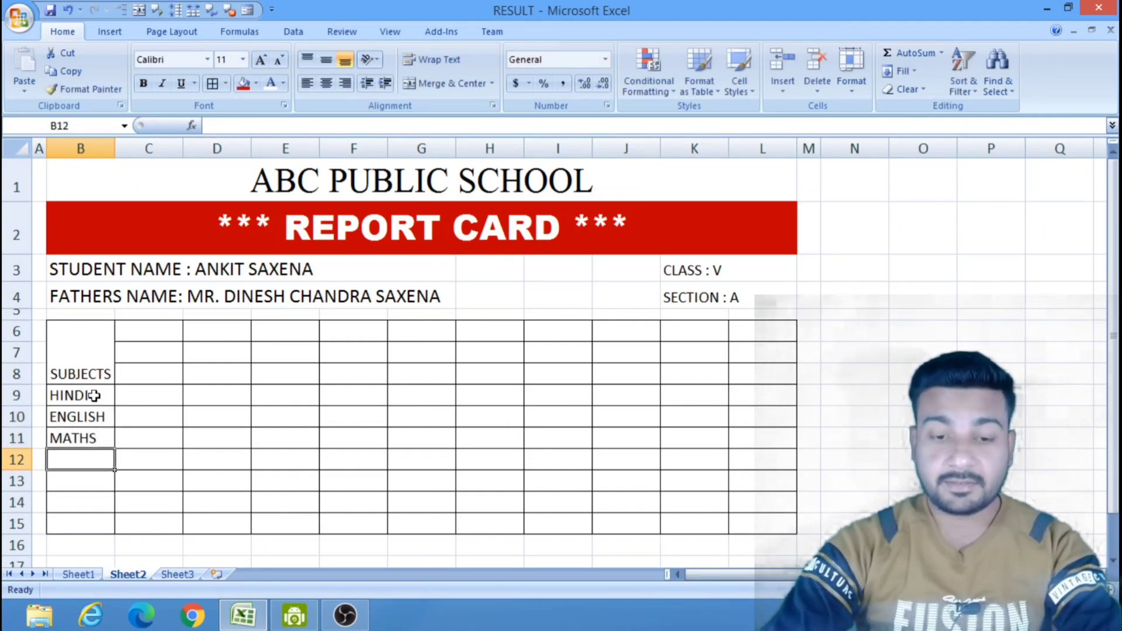
pyautogui.write('SCIENCE')
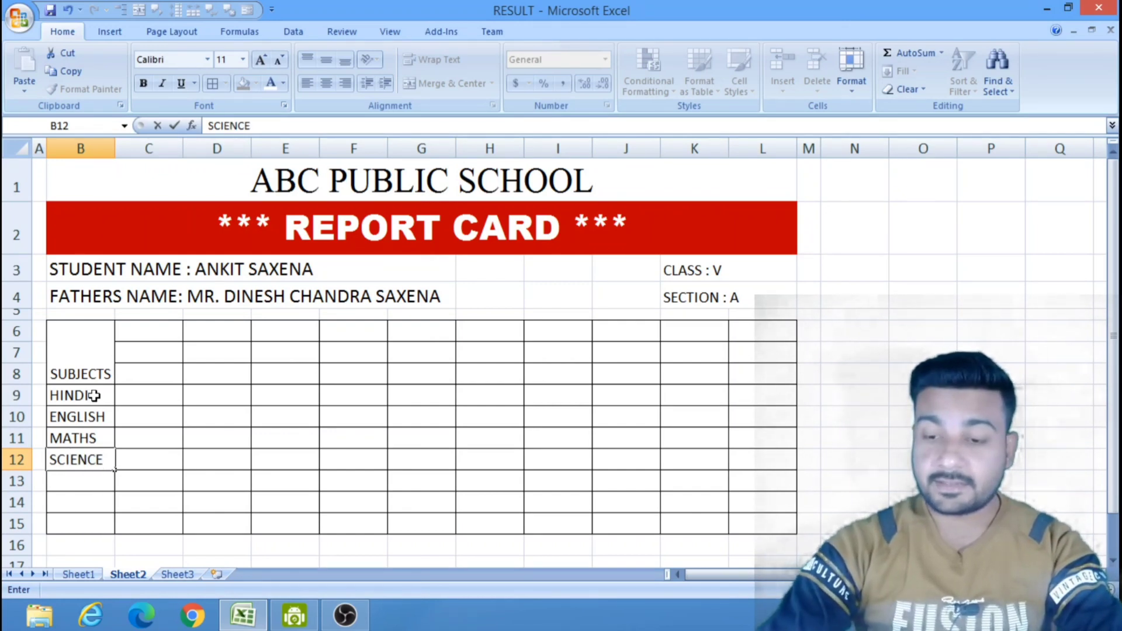
pyautogui.press('Return')
# Enter the subjects "S.ST" in B13 and "COMPUTER" in B14.
pyautogui.write('SS')
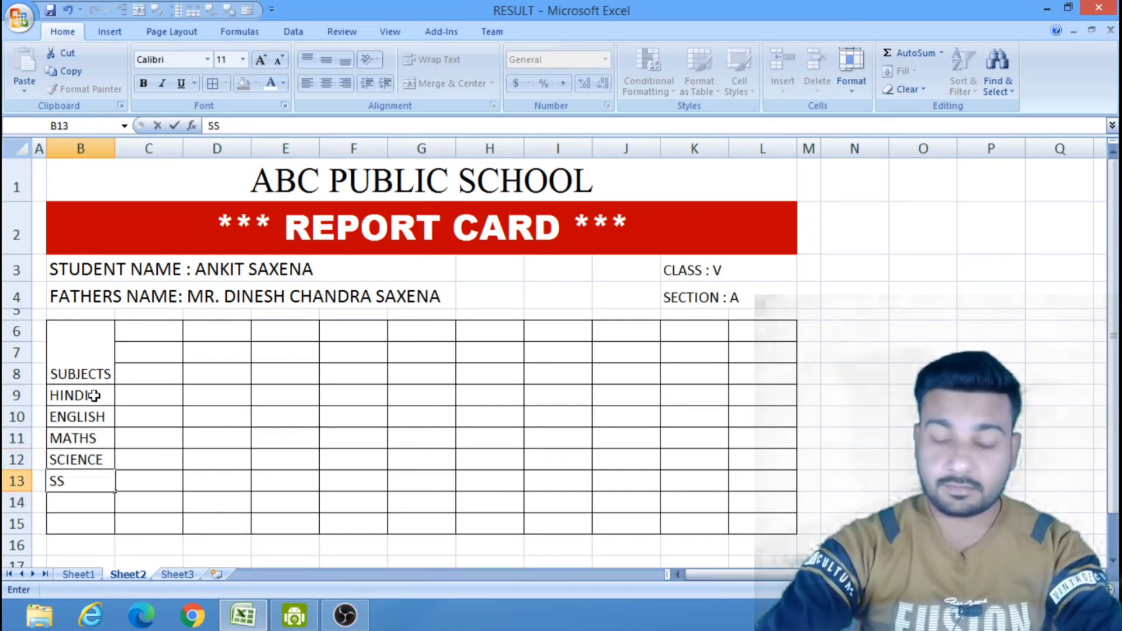
pyautogui.press('BackSpace')
pyautogui.write('.ST')
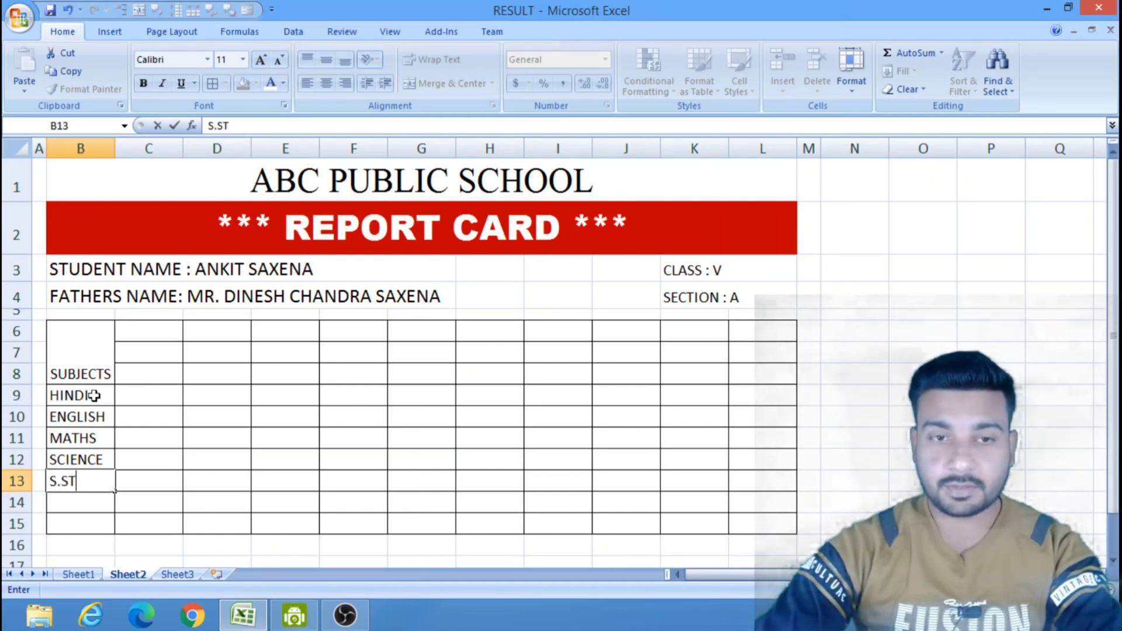
pyautogui.press('Return')
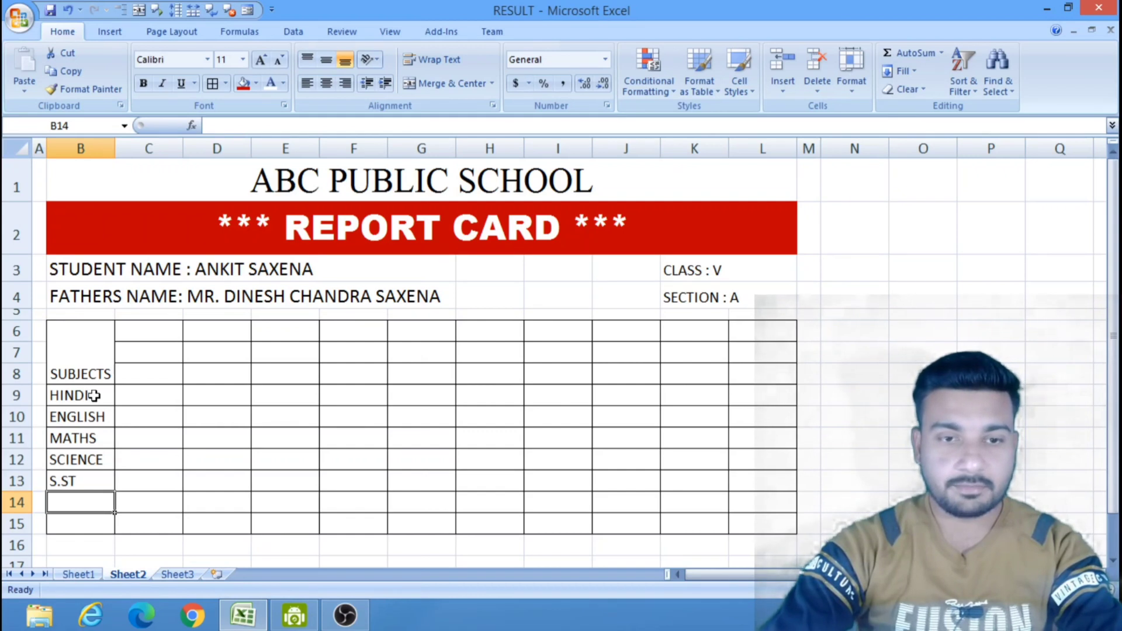
pyautogui.write('COM')
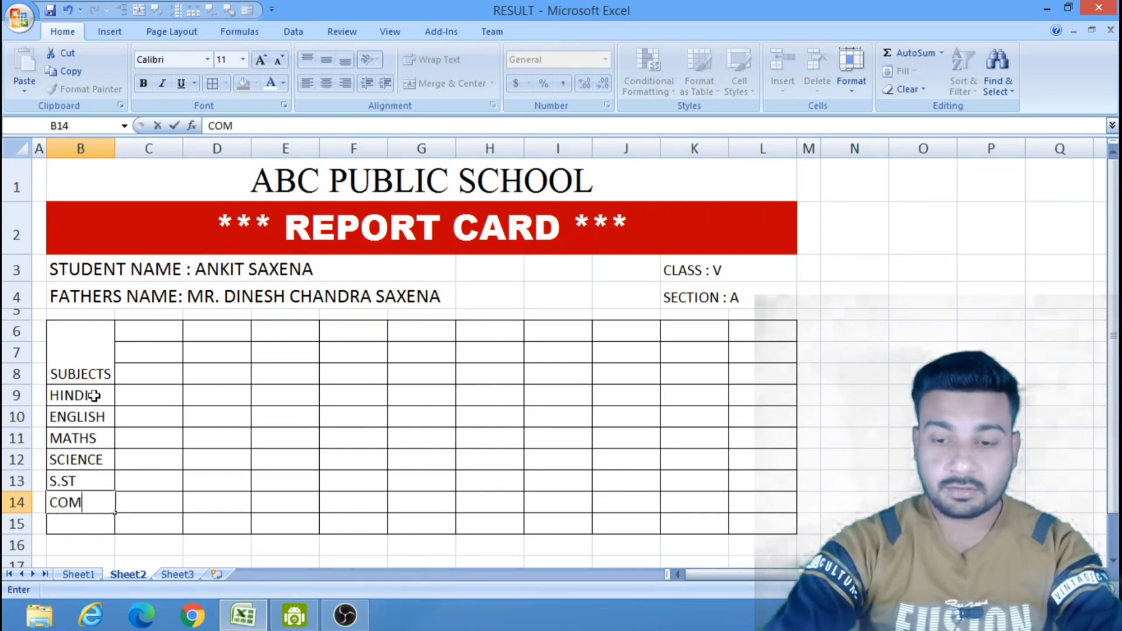
pyautogui.write('PUTER')
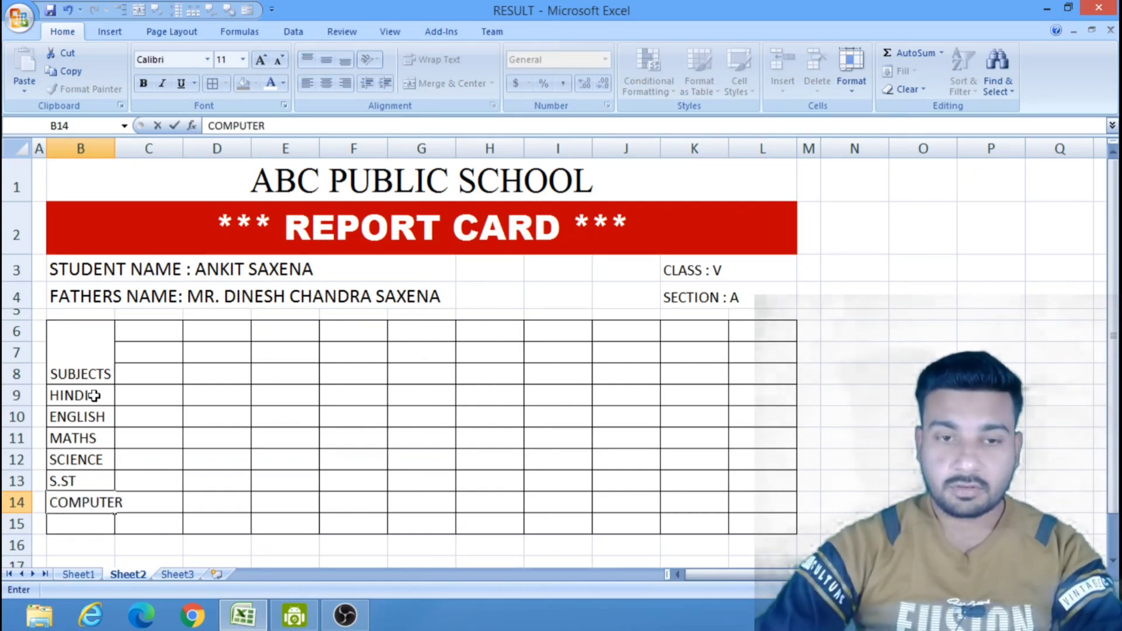
# Enter the subject "SANSKRIT" in B15 below COMPUTER.
pyautogui.press('Return')
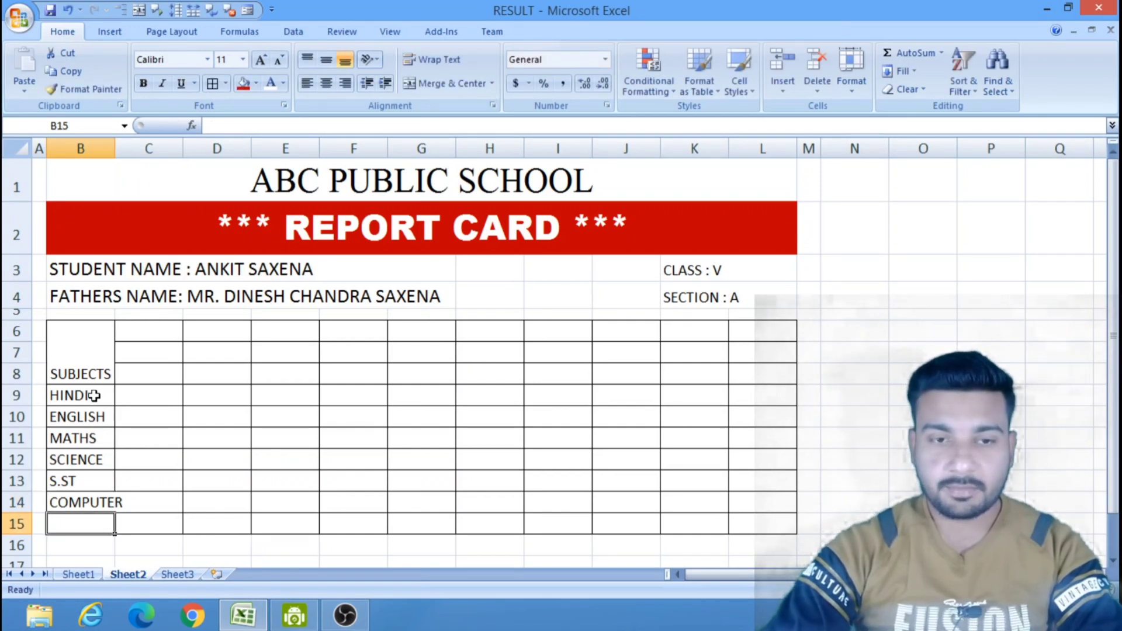
pyautogui.write('SA')
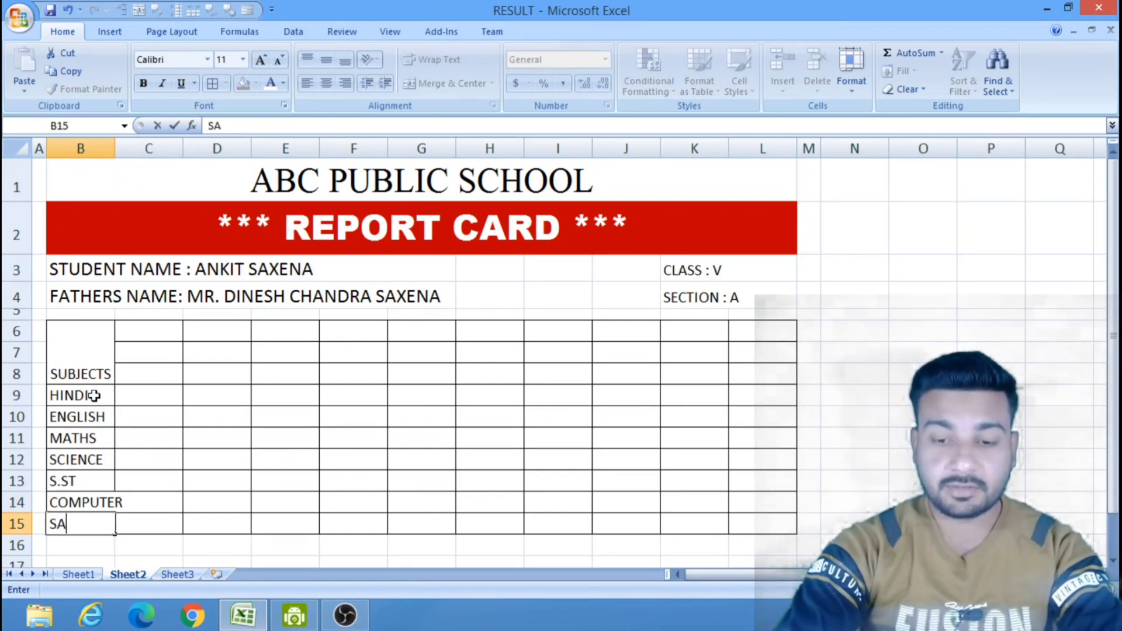
pyautogui.write('NSKRI')
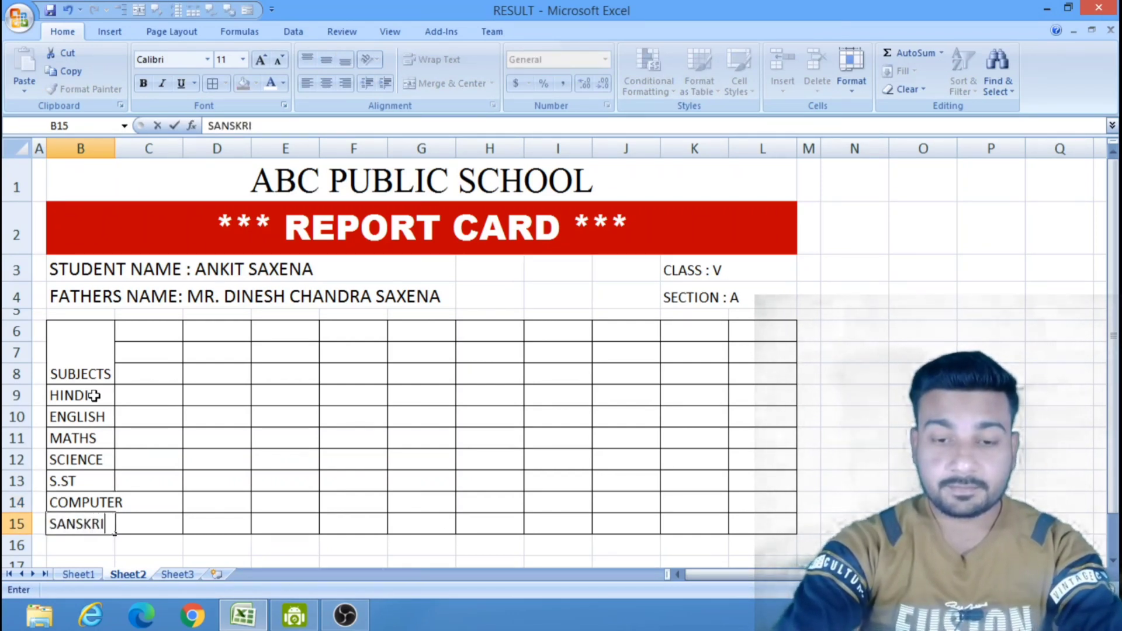
pyautogui.write('T')
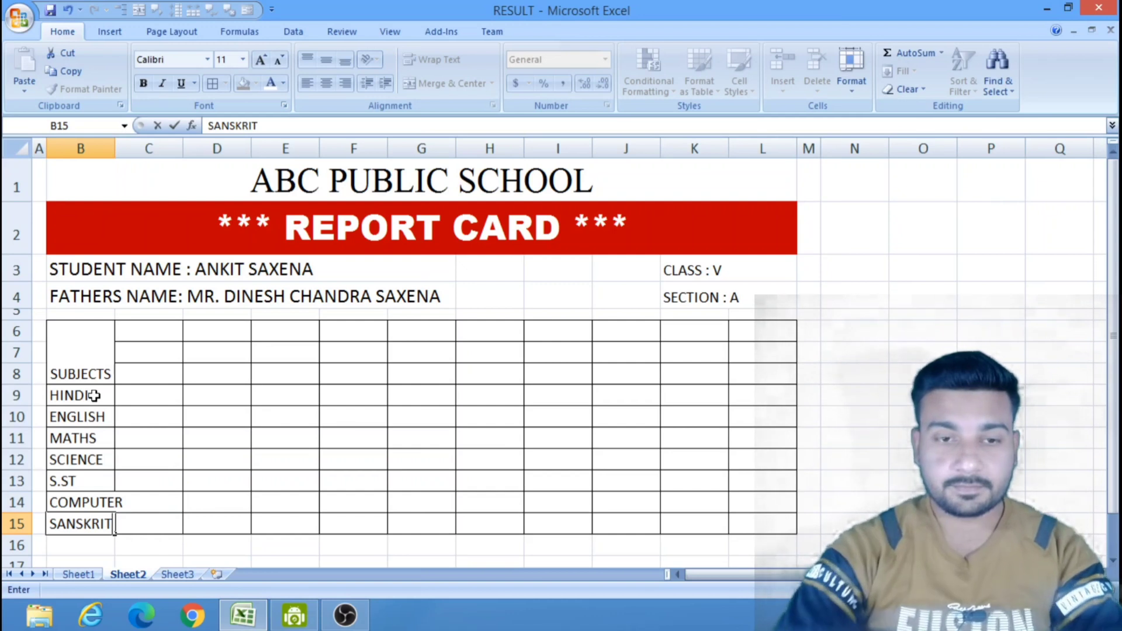
pyautogui.click(1003, 285)
# Widen column B to fit the subject names and middle-align the merged SUBJECTS heading vertically.
pyautogui.moveTo(116, 141); pyautogui.dragTo(131, 143)
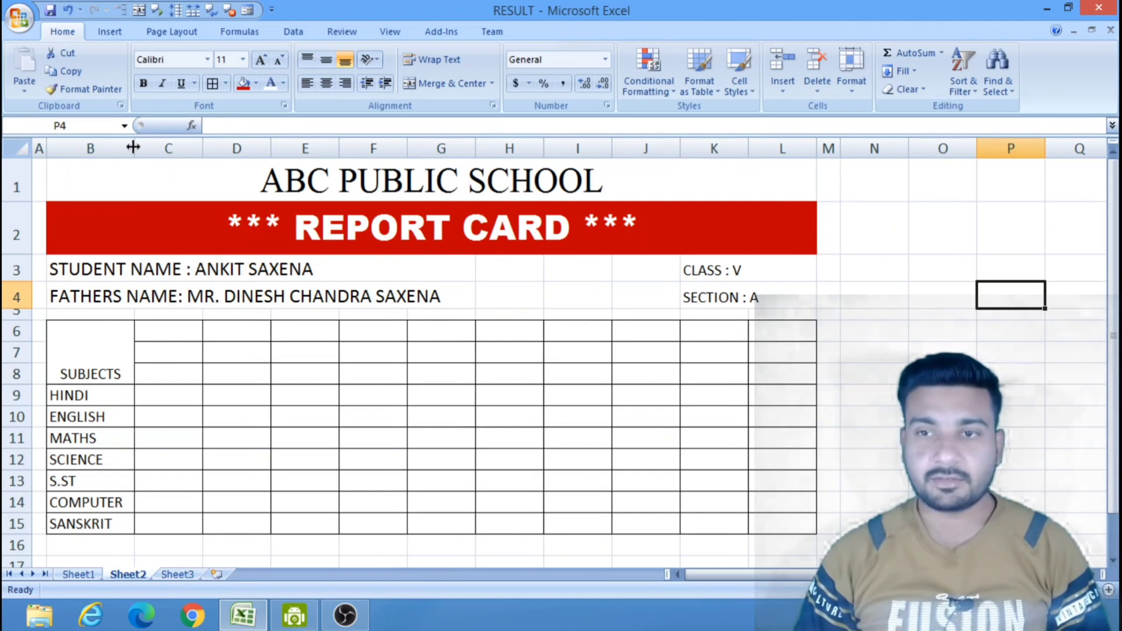
pyautogui.moveTo(133, 148); pyautogui.dragTo(141, 149)
pyautogui.click(121, 347)
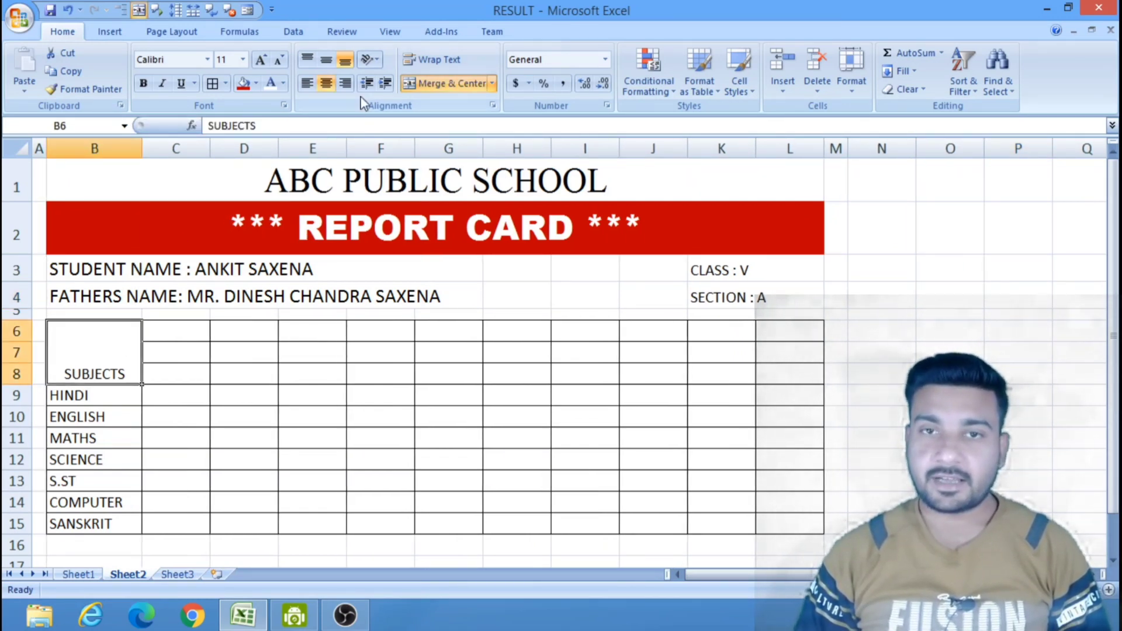
pyautogui.click(326, 59)
pyautogui.click(884, 299)
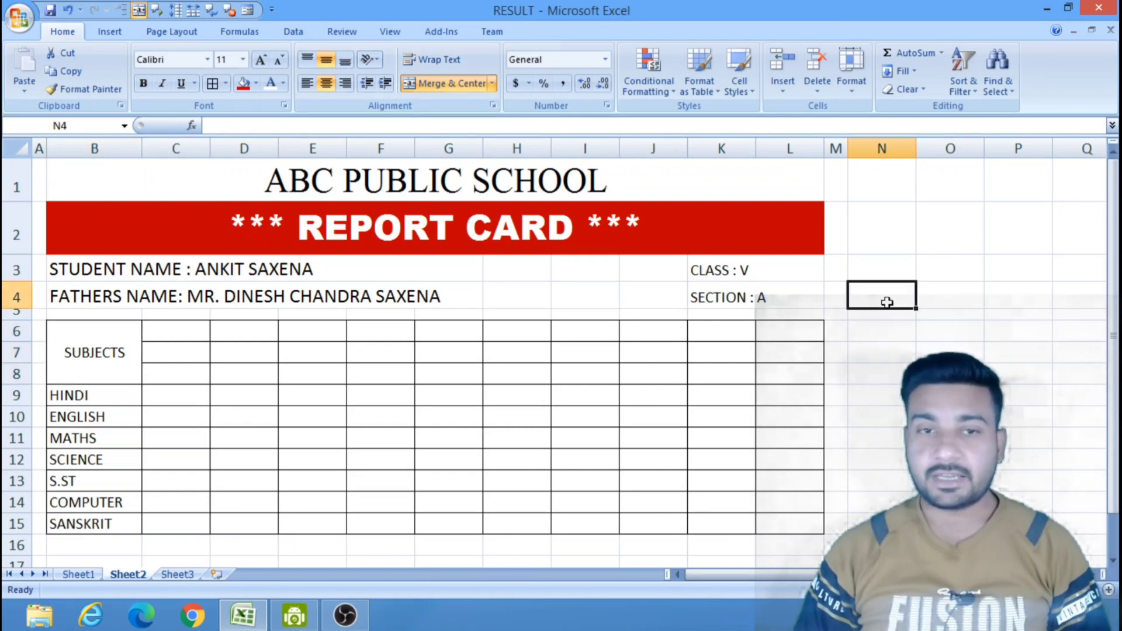
# Enter the column headings "TEST-1" in C7 and "TEST-2" in D7.
pyautogui.click(183, 352)
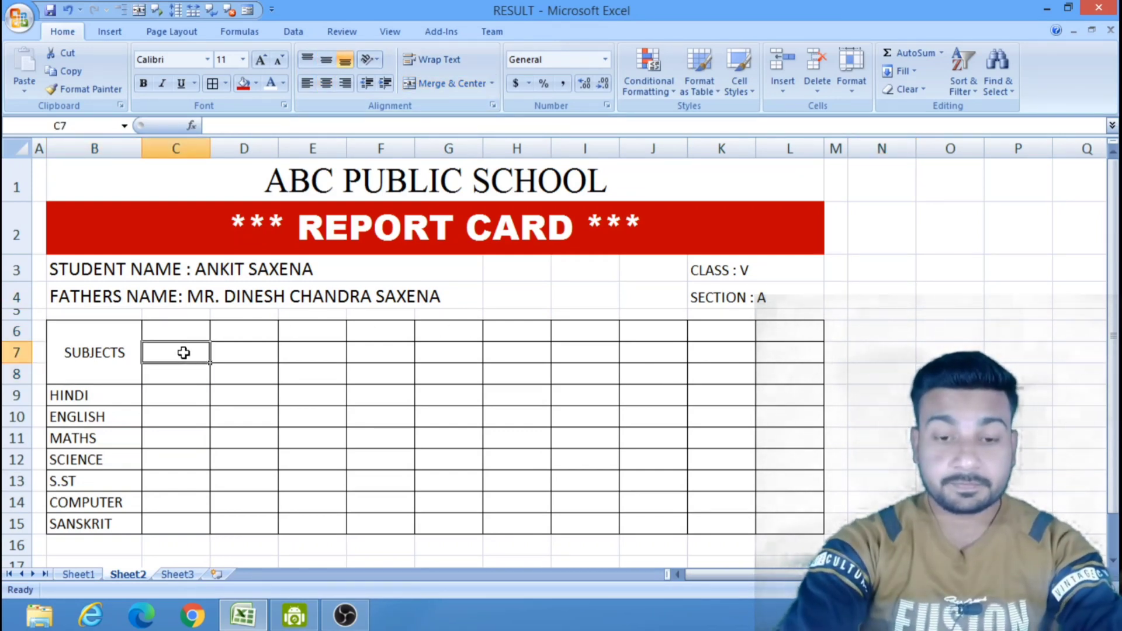
pyautogui.write('TEST-1')
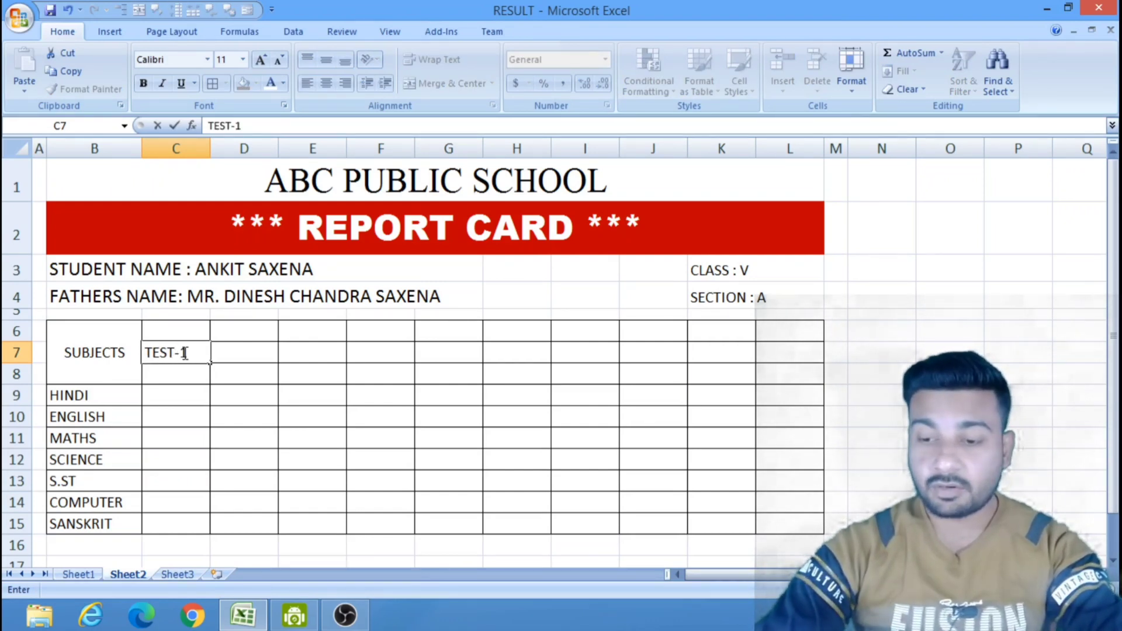
pyautogui.press('Tab')
pyautogui.write('T')
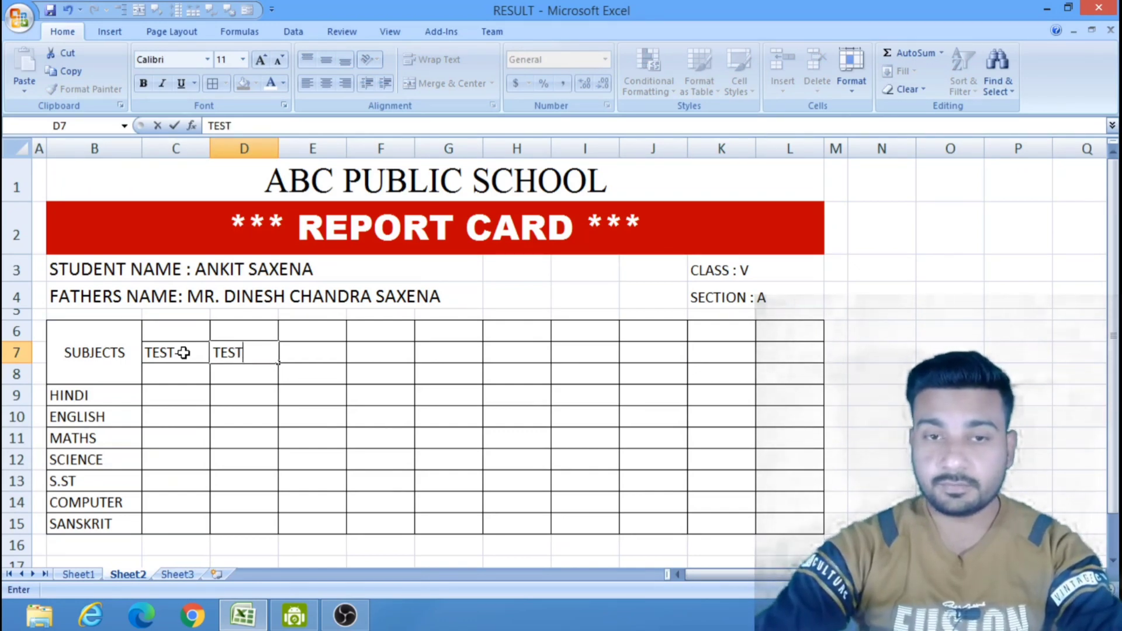
pyautogui.press('Tab')
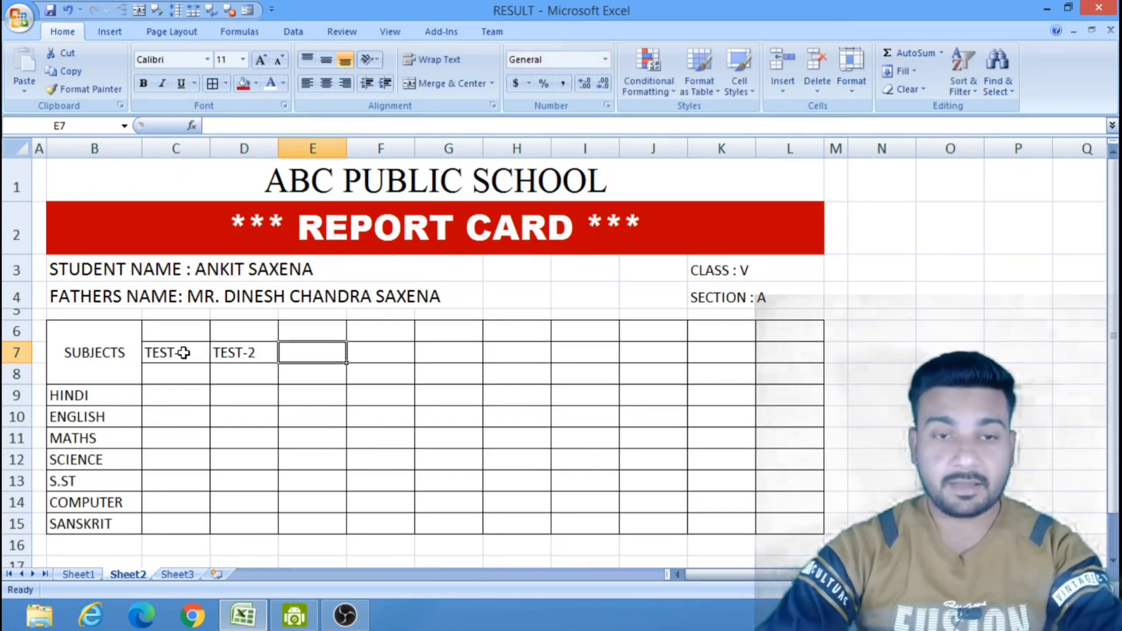
# Enter the heading "HALF YEARLY" in E7 and wrap its text within the cell.
pyautogui.write('HA')
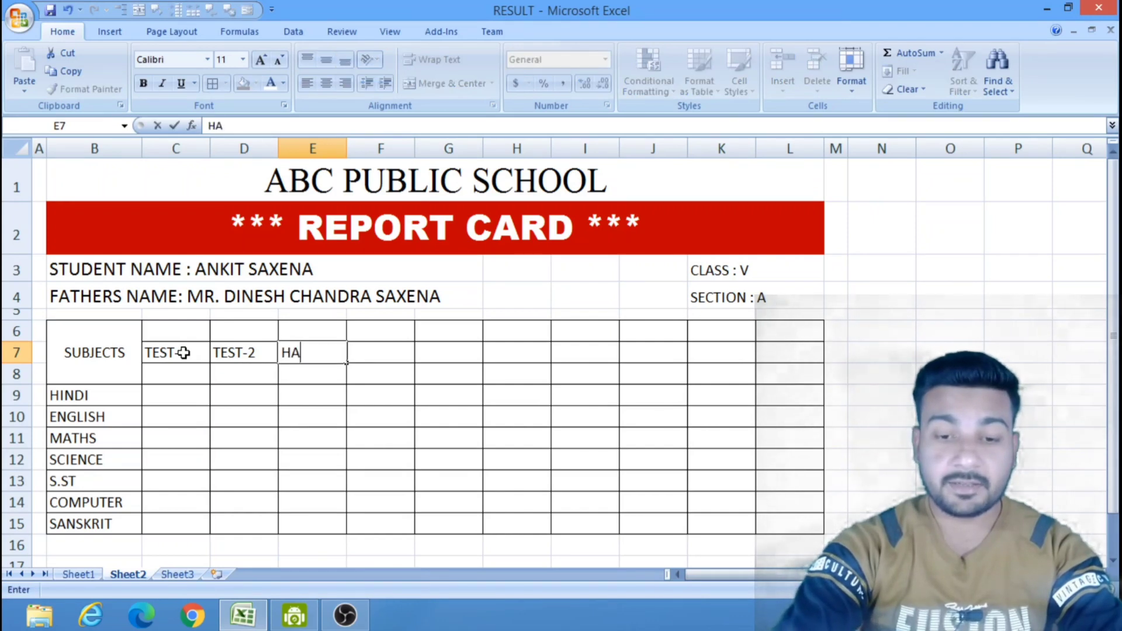
pyautogui.write('LF')
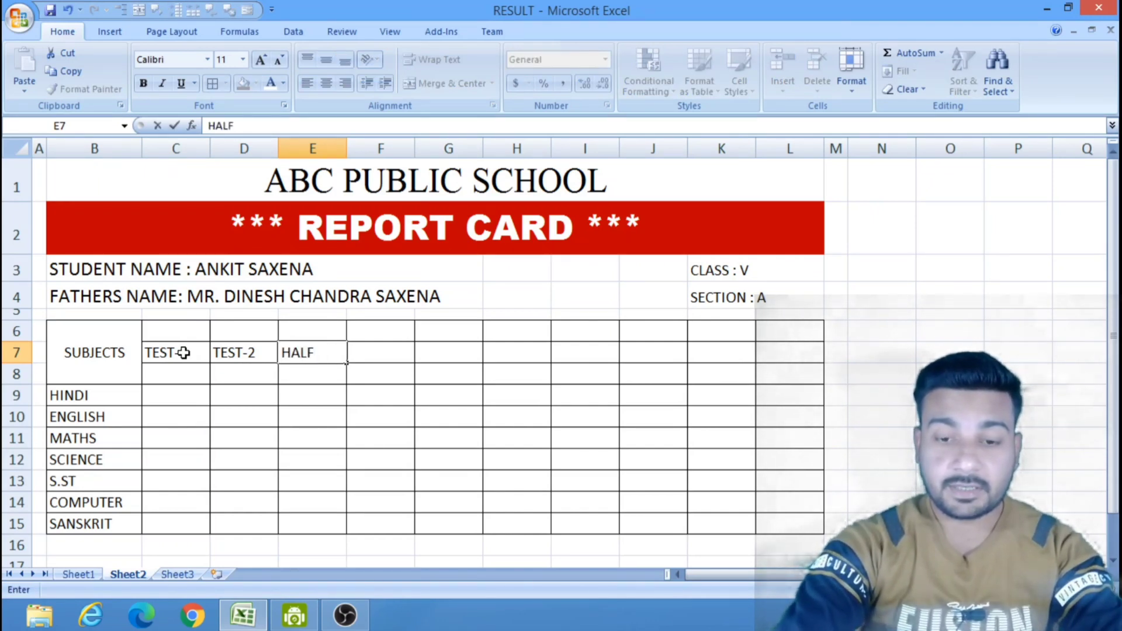
pyautogui.write(' YEAR')
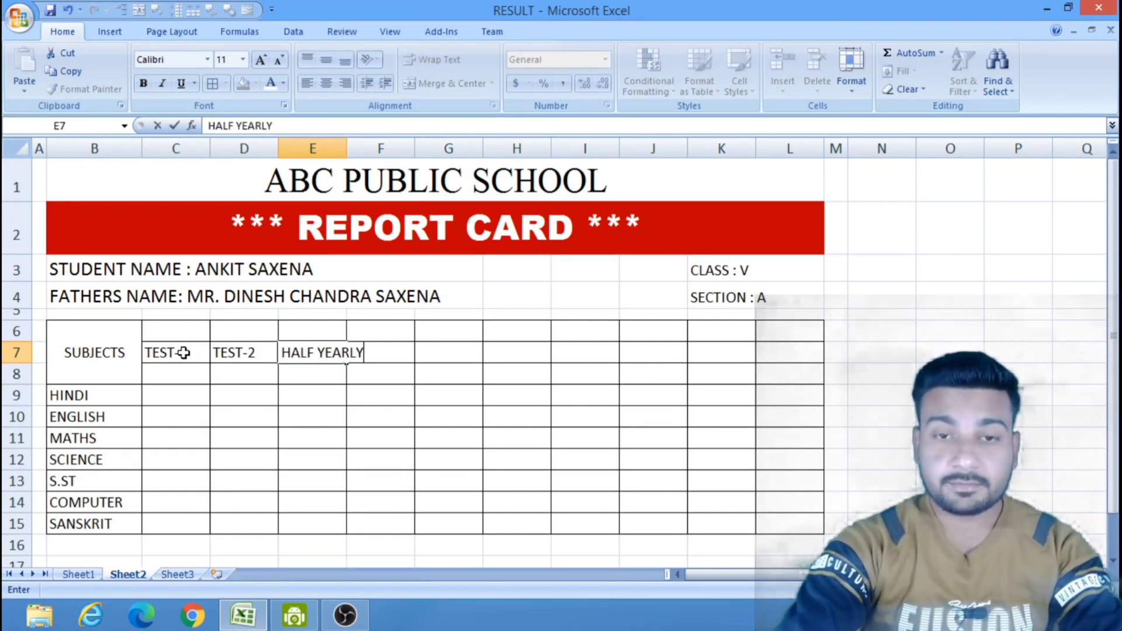
pyautogui.write('LY')
pyautogui.click(441, 431)
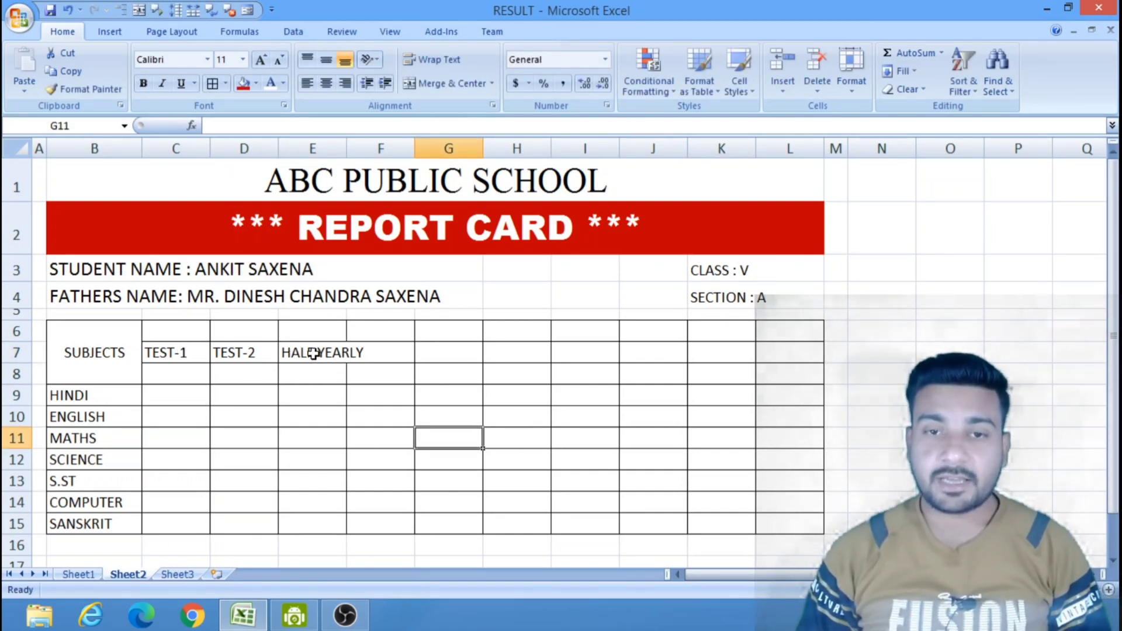
pyautogui.click(314, 354)
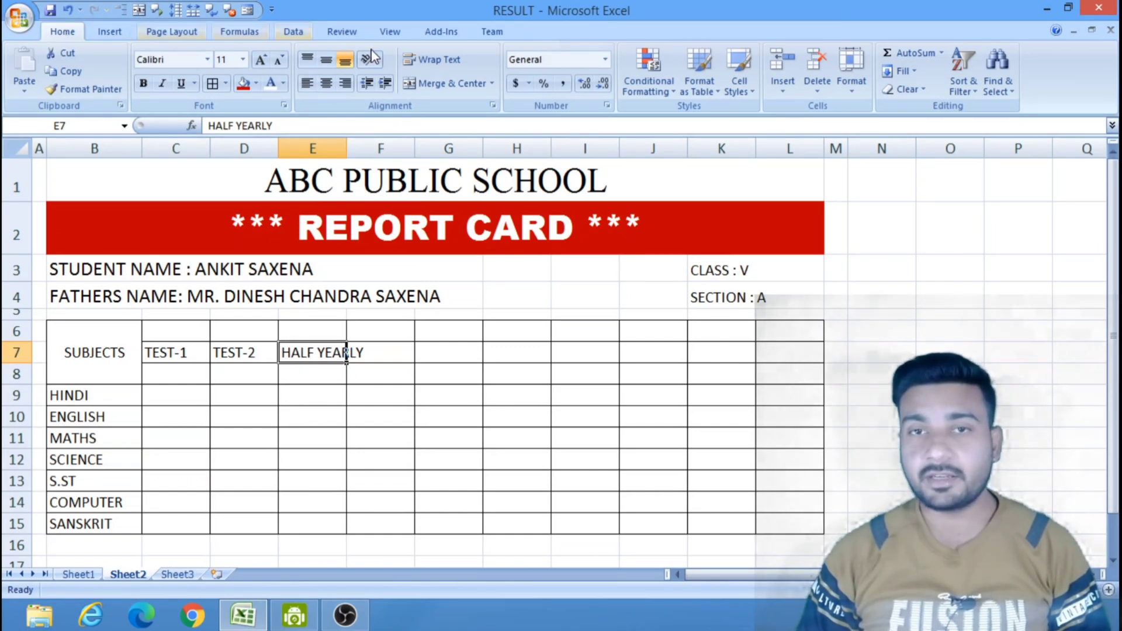
pyautogui.click(438, 61)
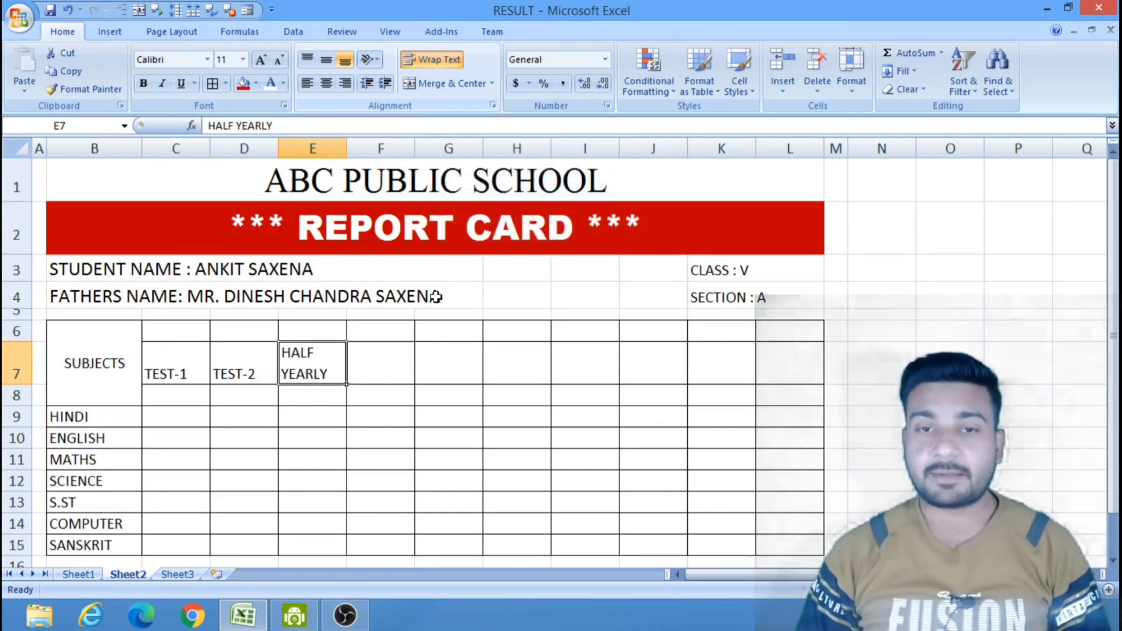
pyautogui.click(442, 434)
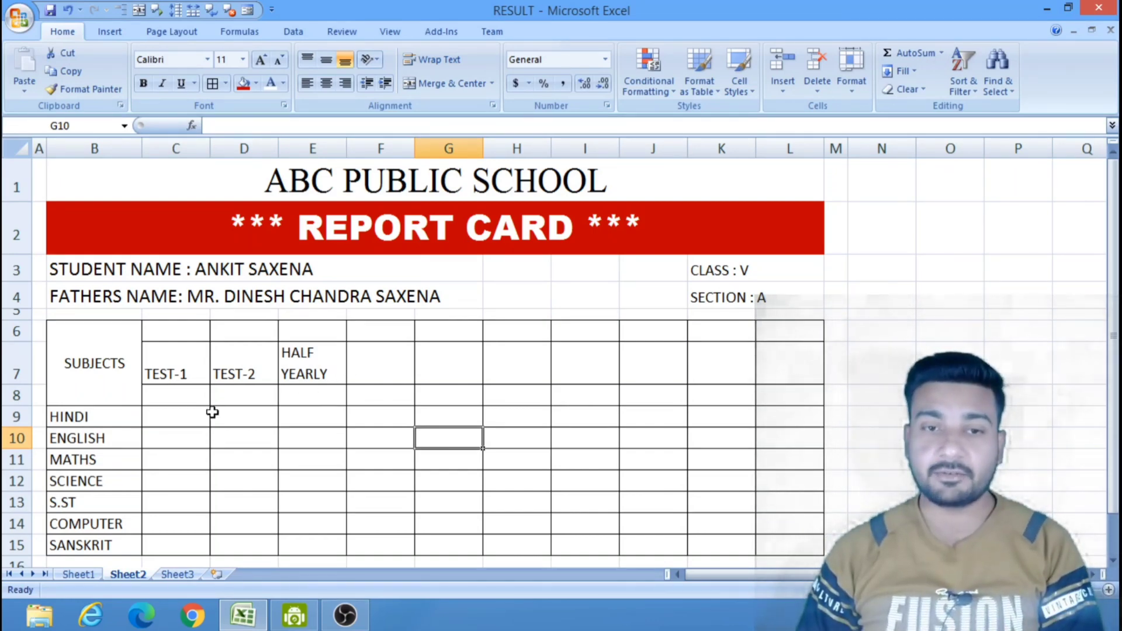
# Enter the maximum marks 10 in C8, 10 in D8 and 80 in E8 under the exam headings.
pyautogui.click(176, 390)
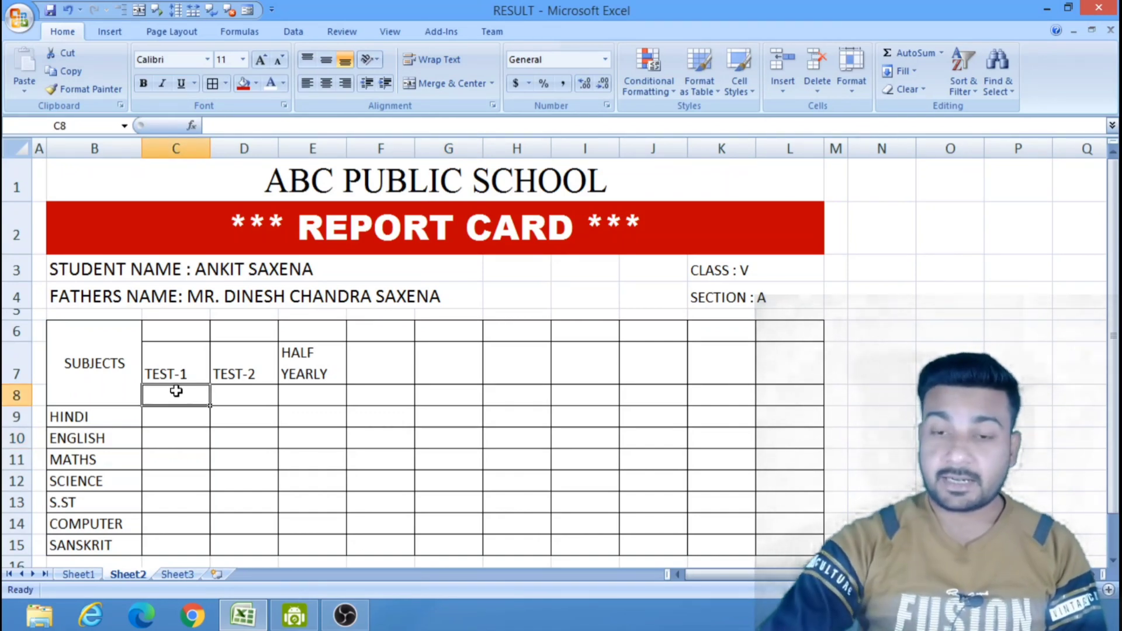
pyautogui.write('10')
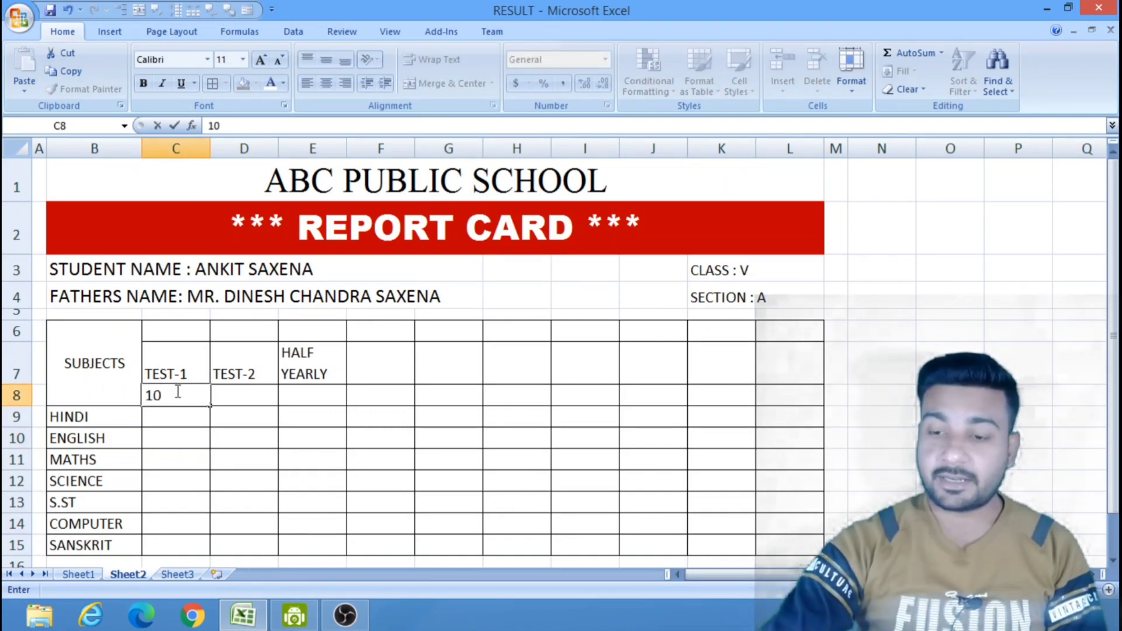
pyautogui.press('Tab')
pyautogui.write('10')
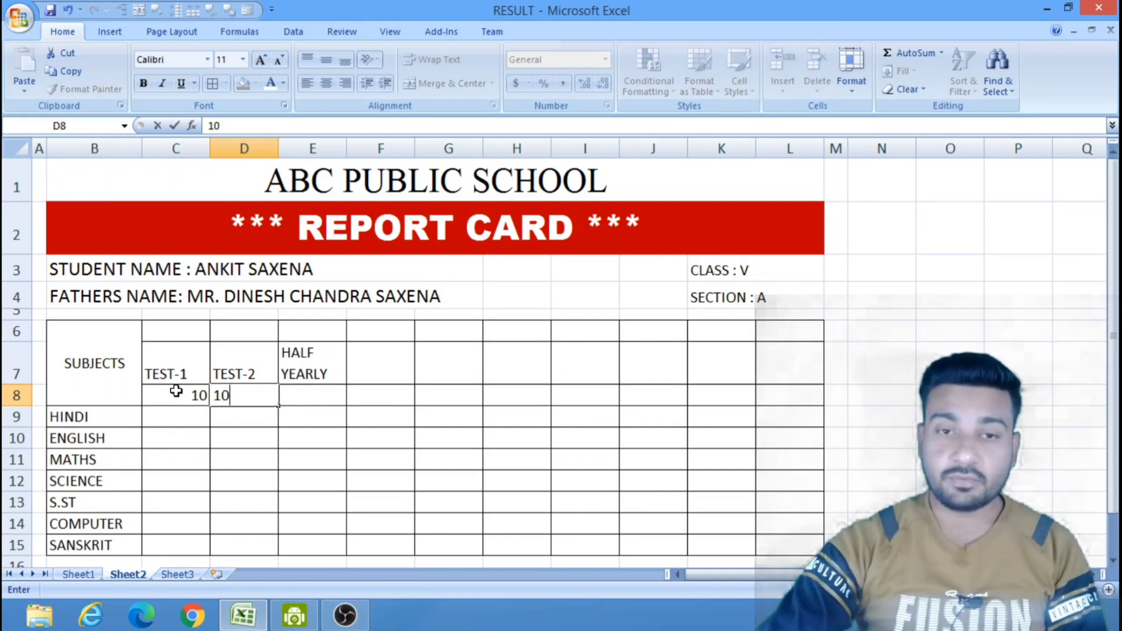
pyautogui.press('Tab')
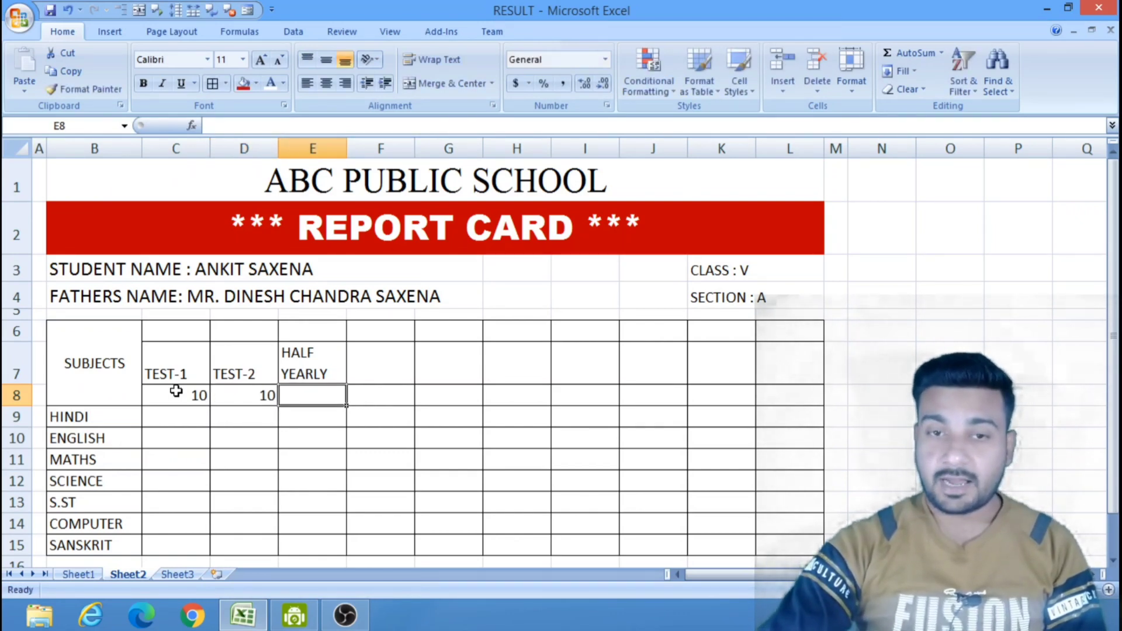
pyautogui.write('80')
pyautogui.press('Tab')
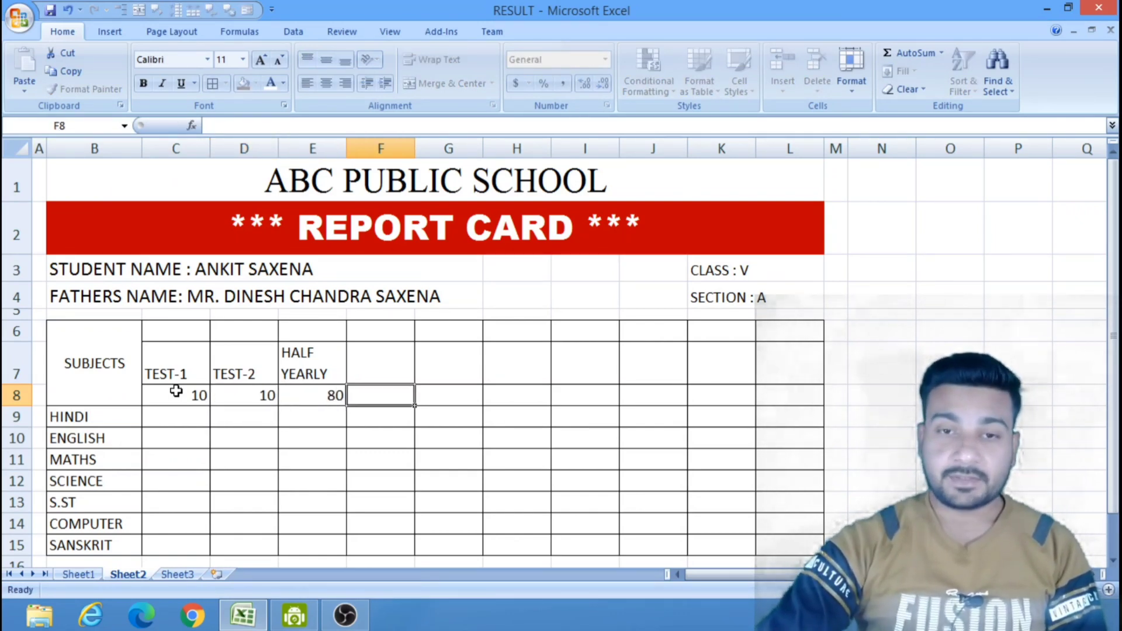
# Enter the heading "TOTAL" in F7 and its maximum marks 100 in F8.
pyautogui.click(360, 356)
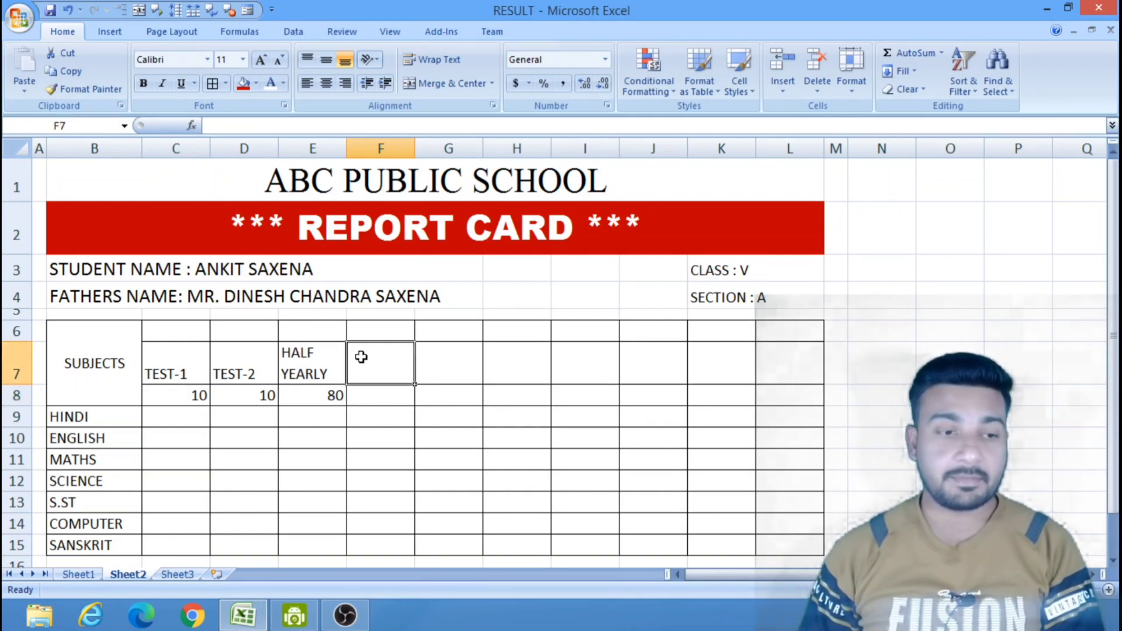
pyautogui.write('TOT')
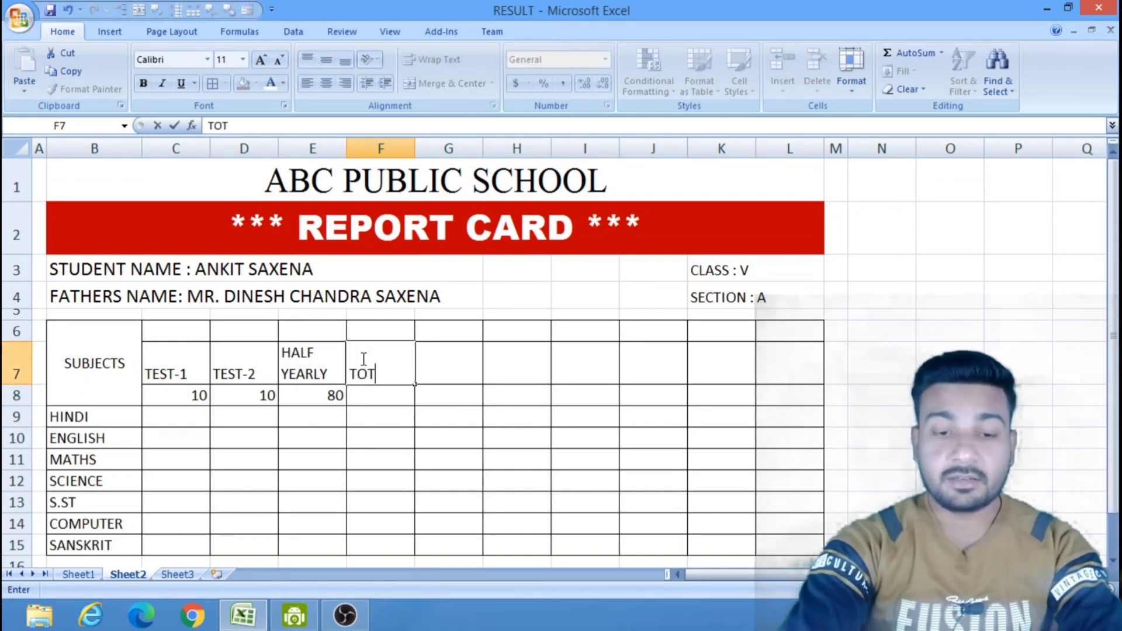
pyautogui.write('AL')
pyautogui.press('Return')
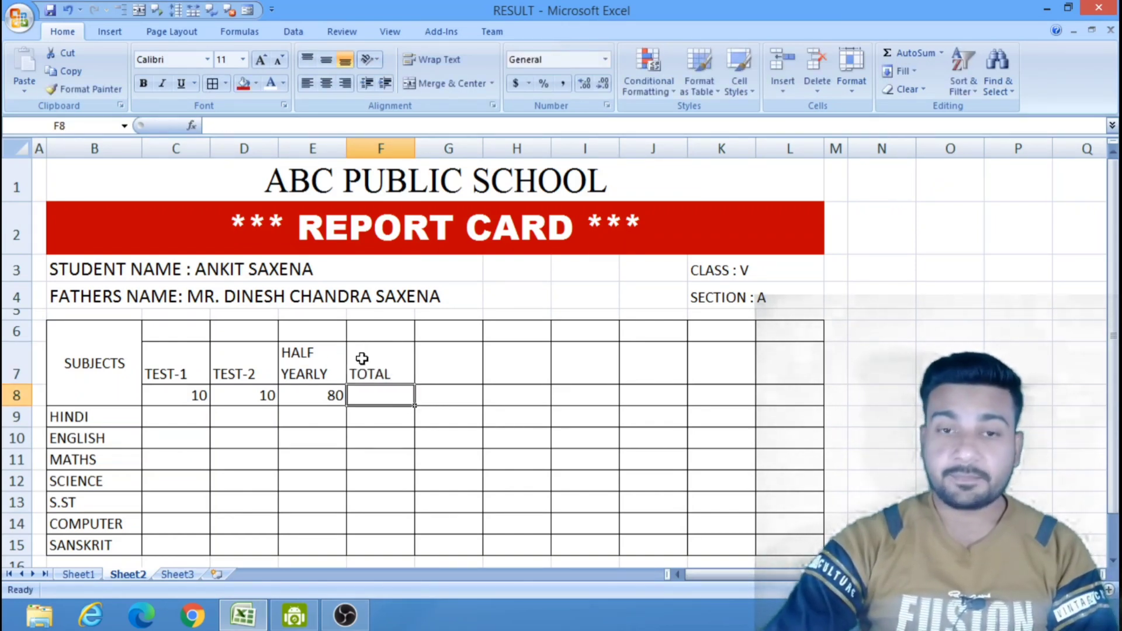
pyautogui.write('100')
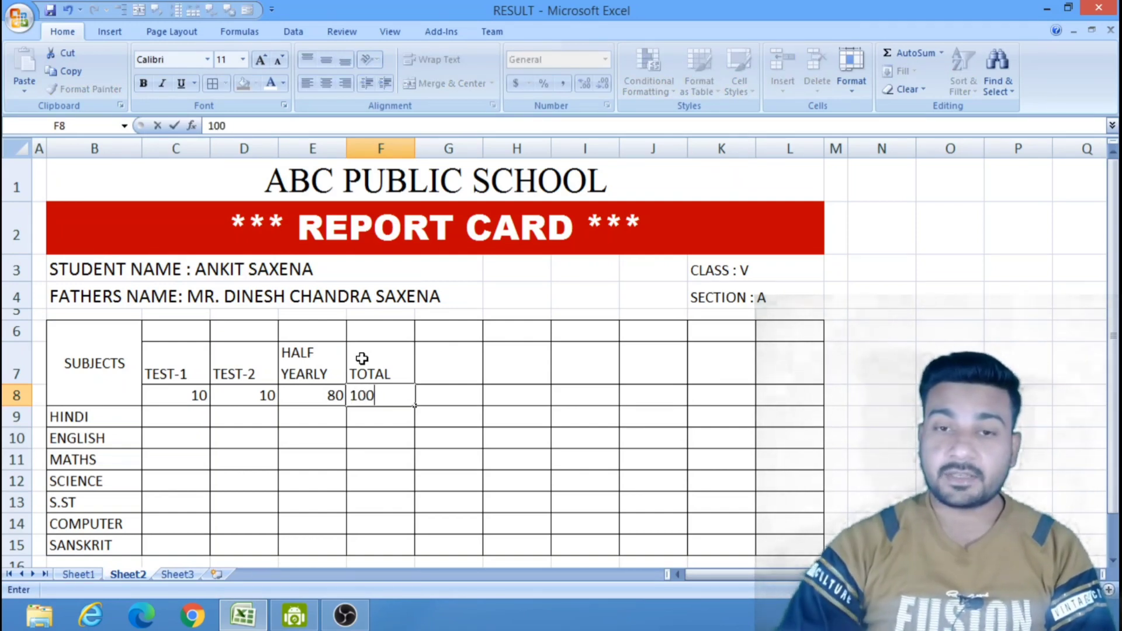
pyautogui.click(640, 437)
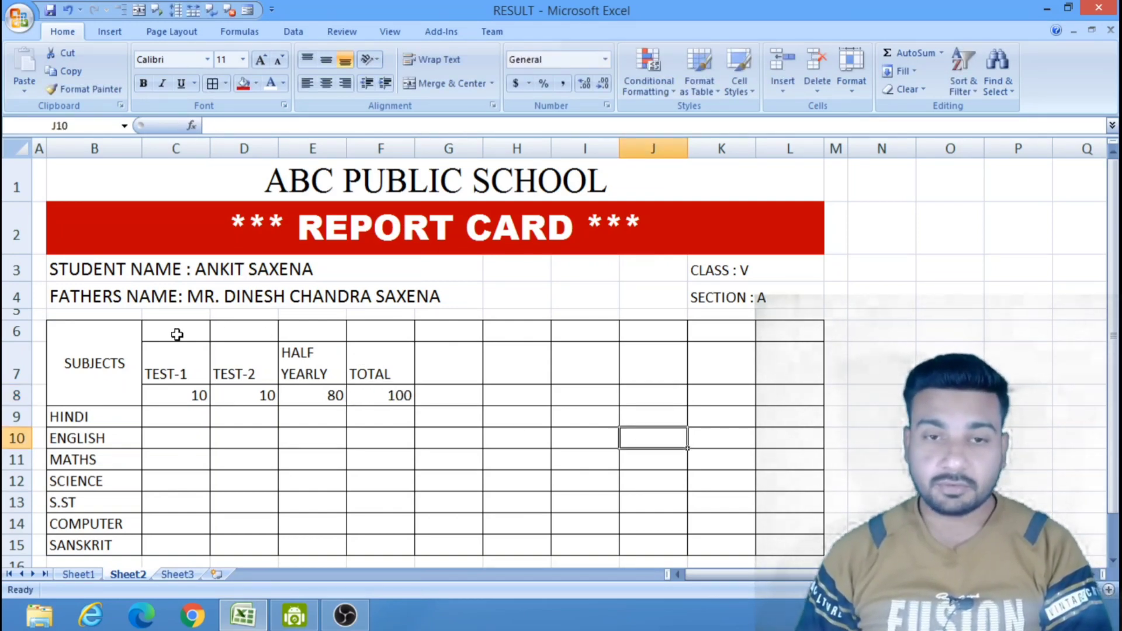
# Merge and center cells C6 to F6 and enter the heading "TERM-1" in the merged cell.
pyautogui.moveTo(176, 331); pyautogui.dragTo(357, 329)
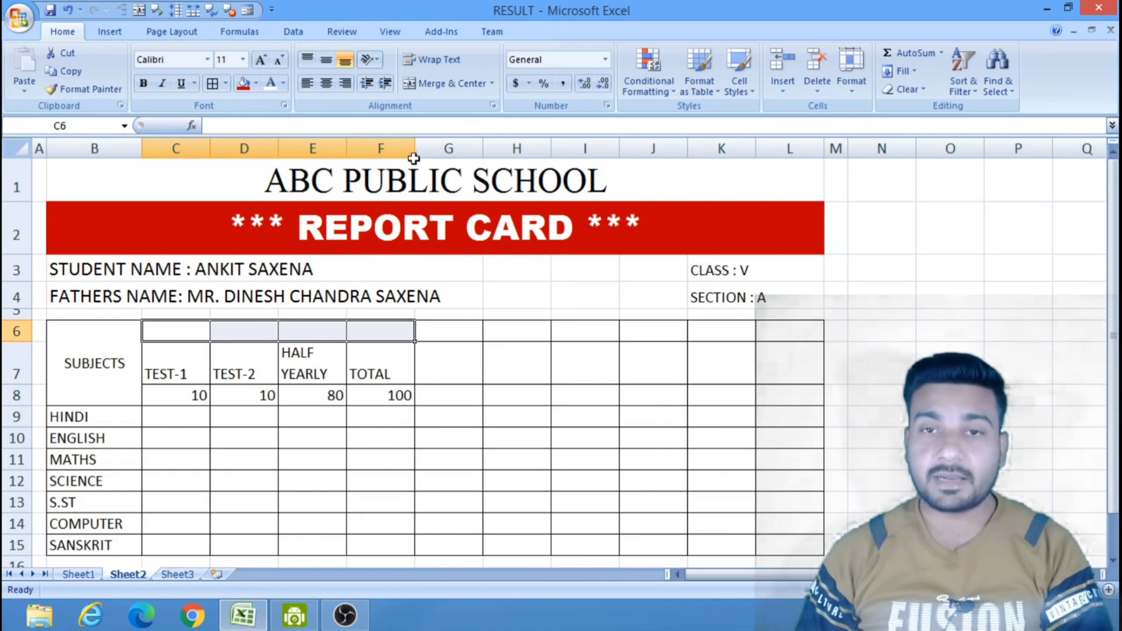
pyautogui.click(457, 86)
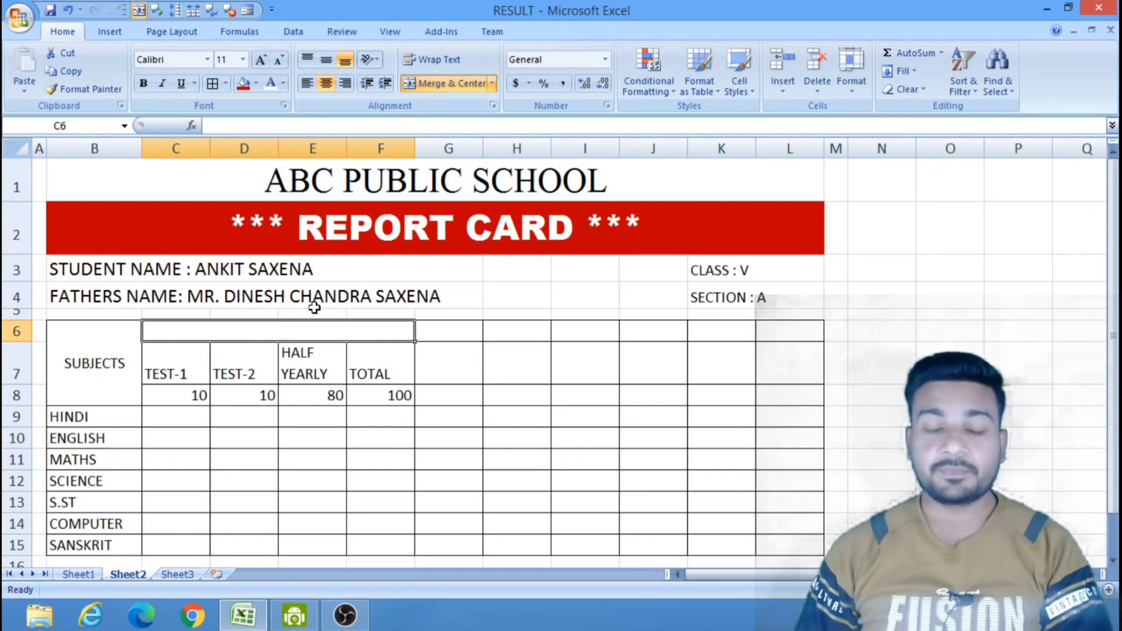
pyautogui.write('TER')
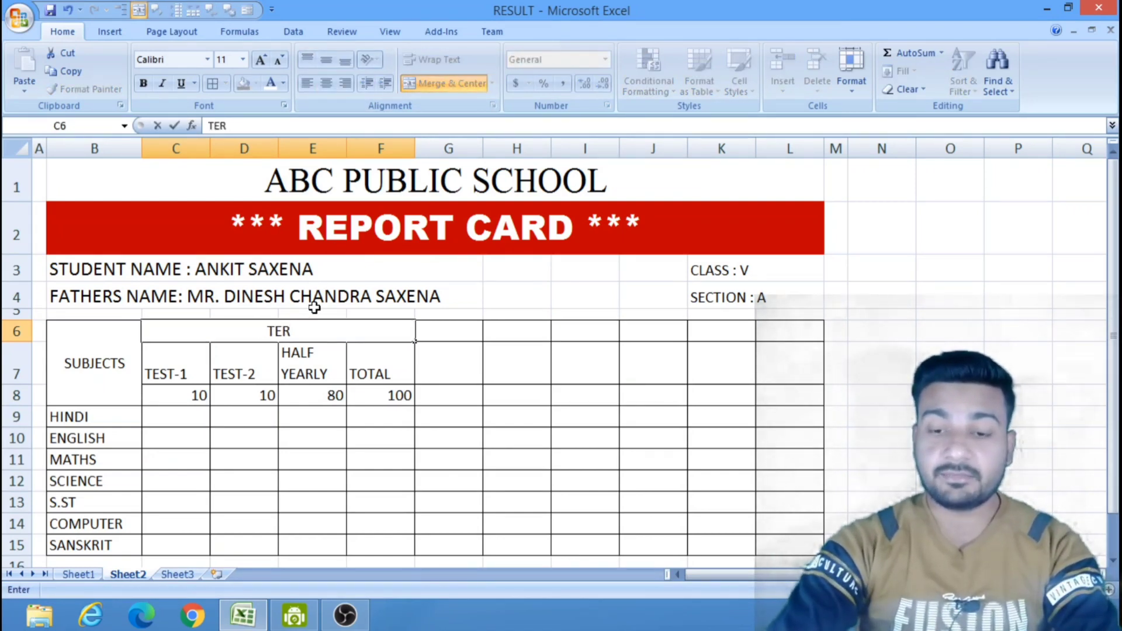
pyautogui.write('M-1')
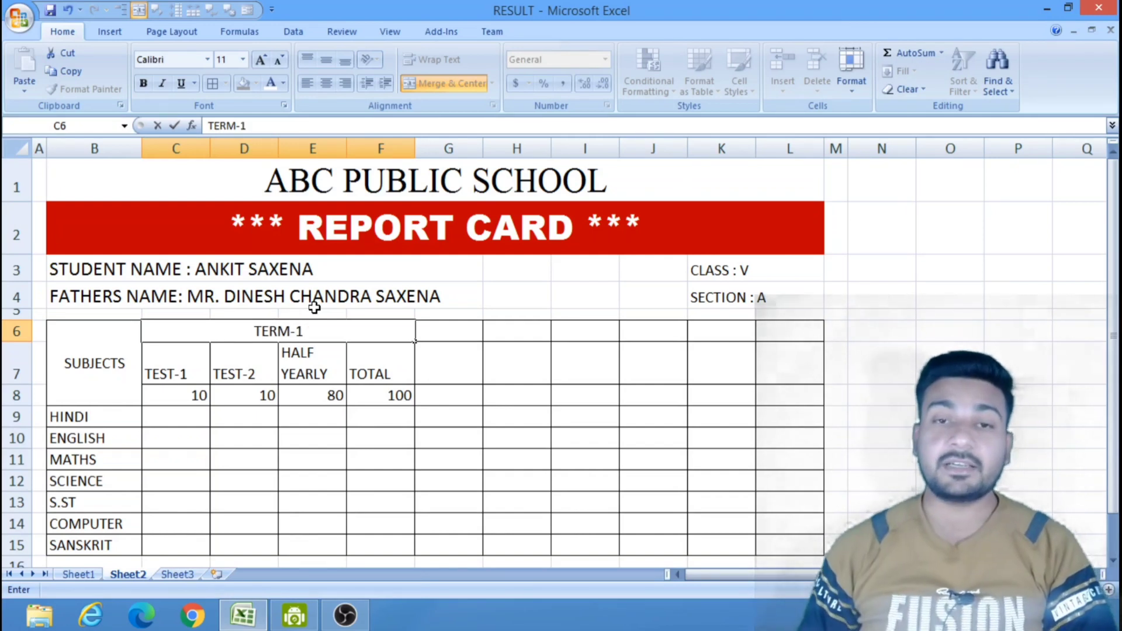
pyautogui.click(527, 396)
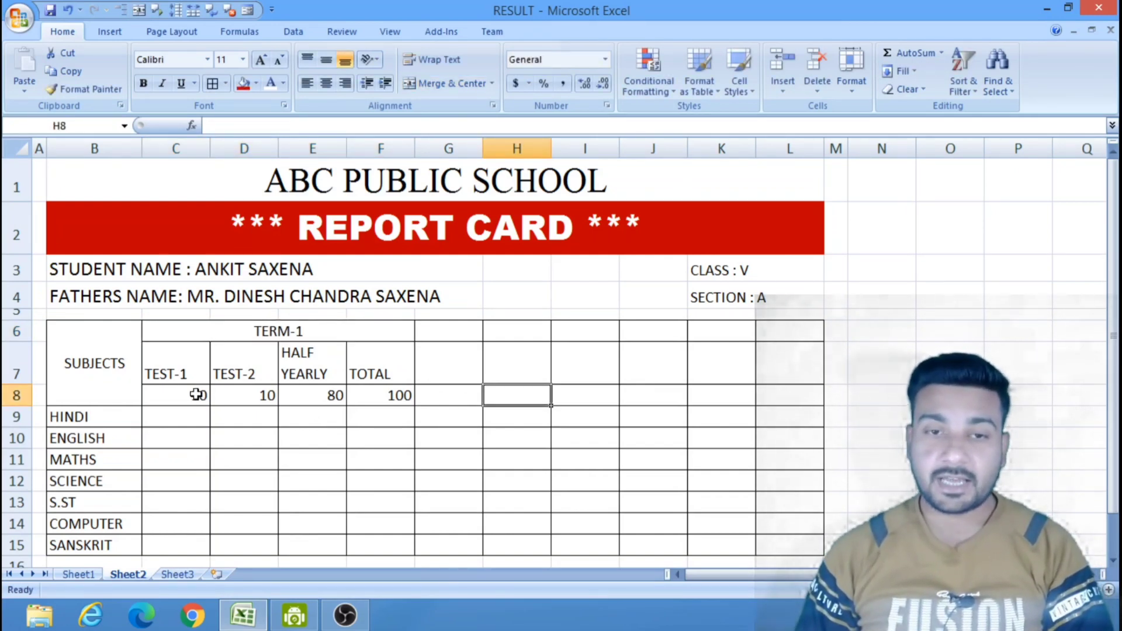
# Center the maximum marks in C8 to F8 horizontally.
pyautogui.moveTo(197, 394); pyautogui.dragTo(367, 394)
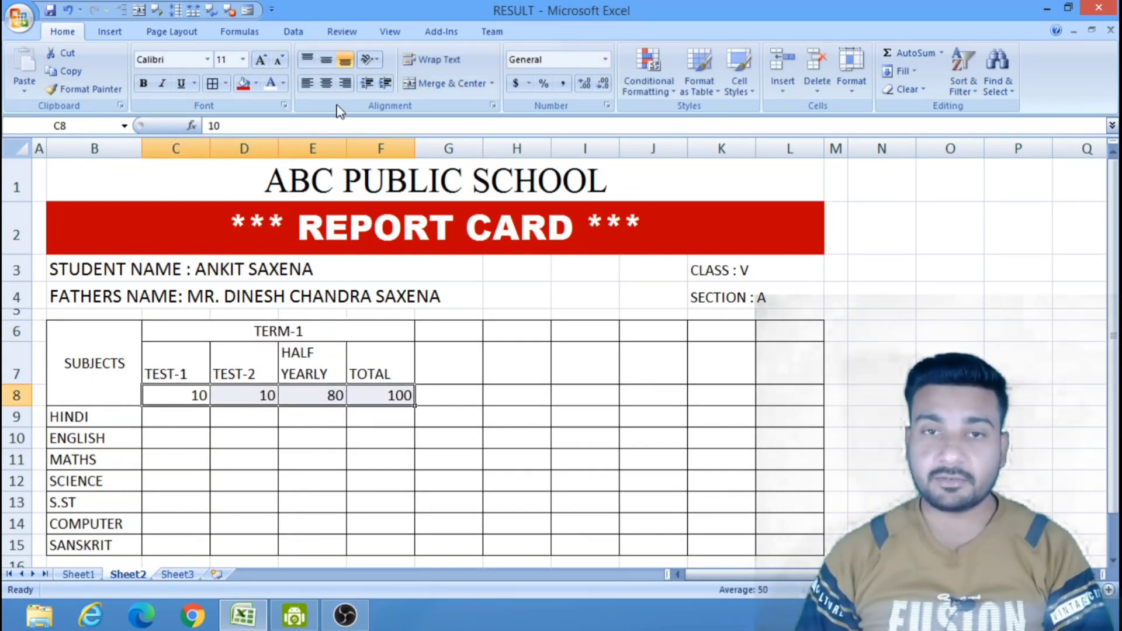
pyautogui.click(326, 83)
pyautogui.click(576, 479)
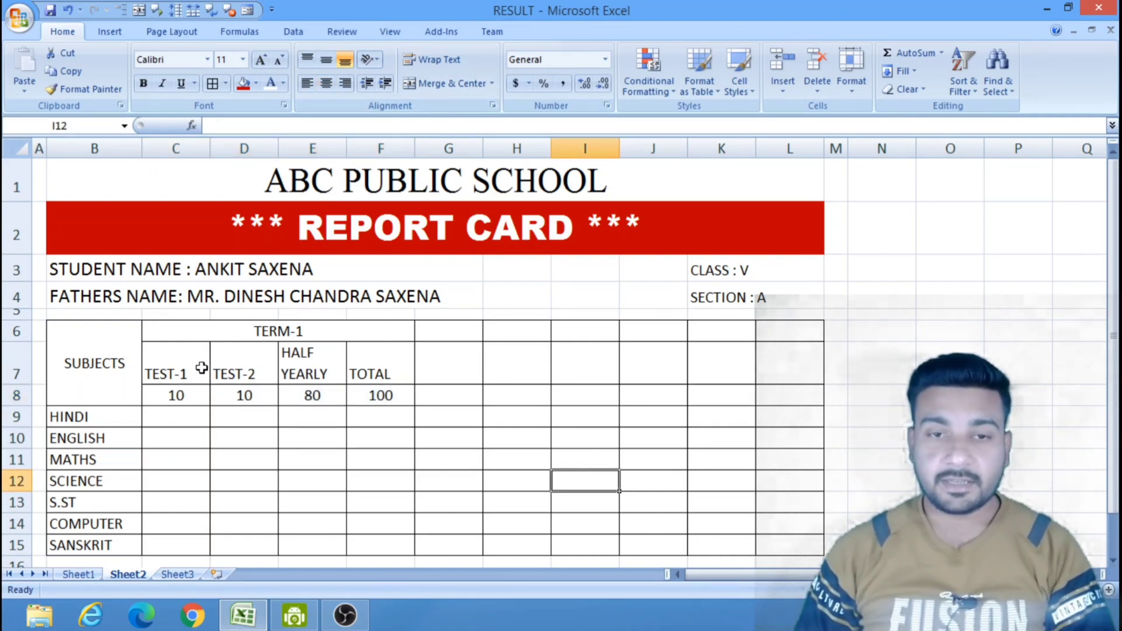
# Center the TERM-1 exam headings in C7 to F7 both horizontally and vertically.
pyautogui.moveTo(177, 373); pyautogui.dragTo(388, 353)
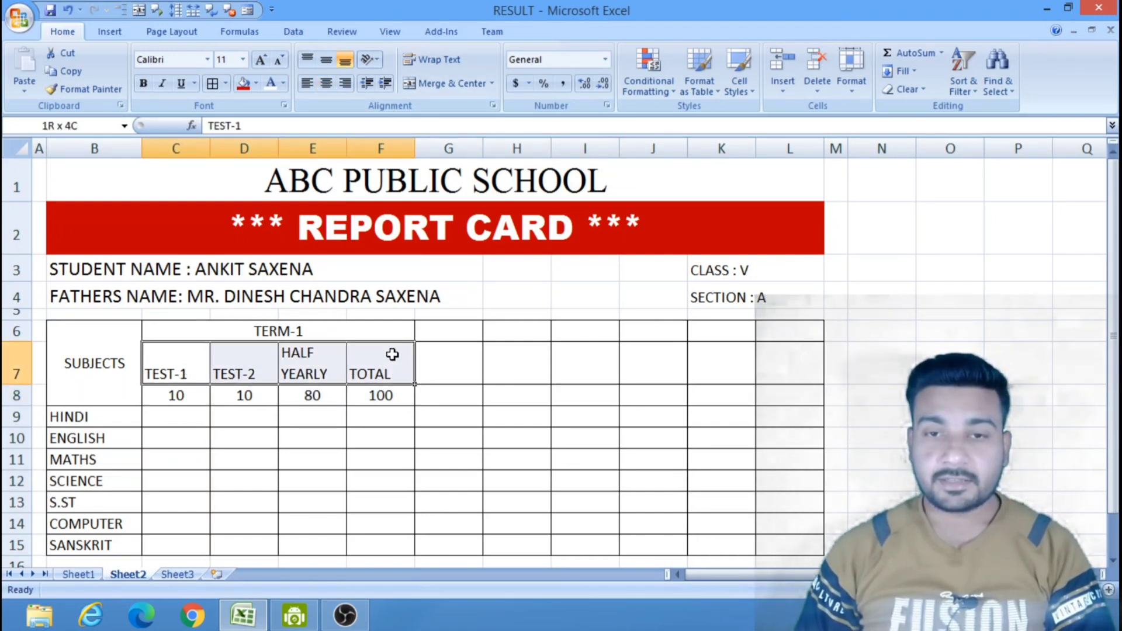
pyautogui.click(326, 84)
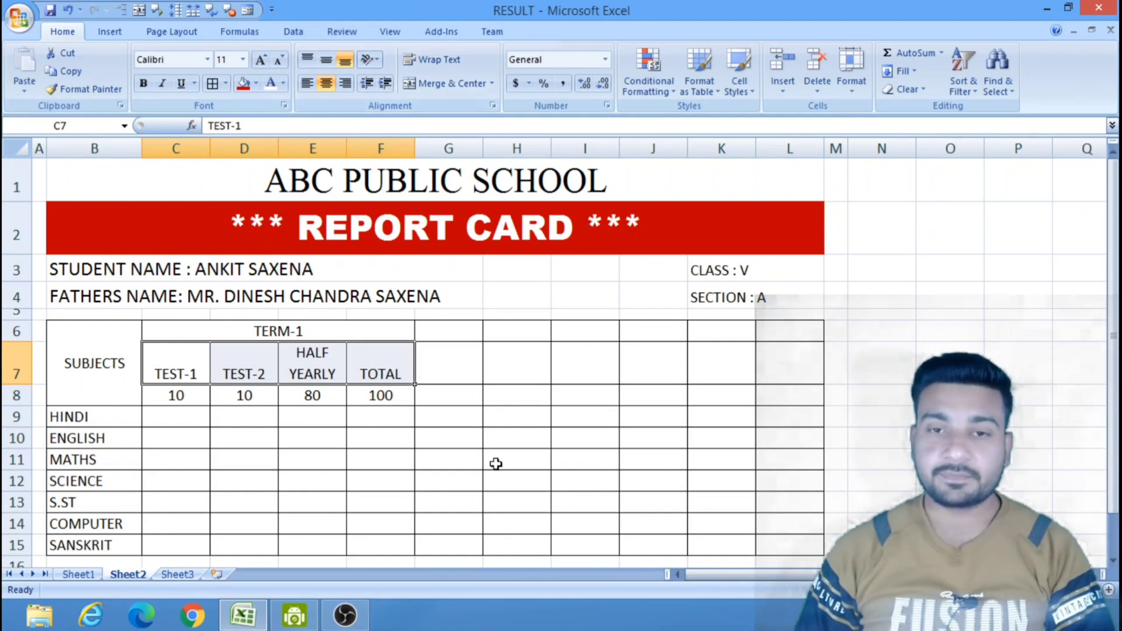
pyautogui.click(326, 59)
pyautogui.click(599, 456)
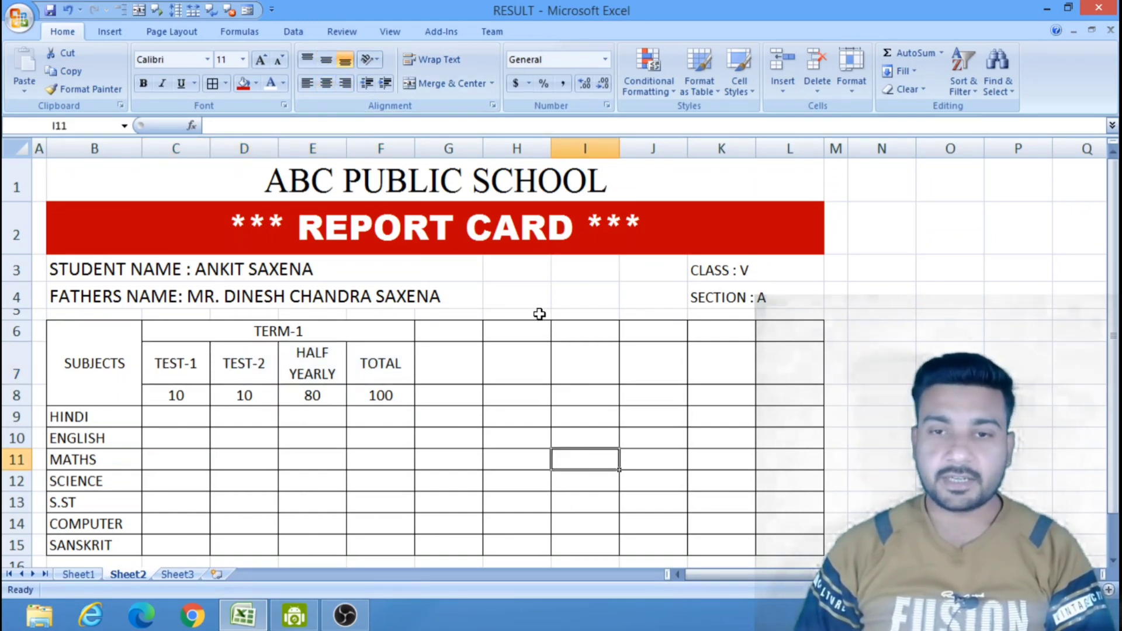
# Enter the exam headings "TEST-3" in G7, "TEST-4" in H7 and "ANNUAL" in I7.
pyautogui.click(464, 363)
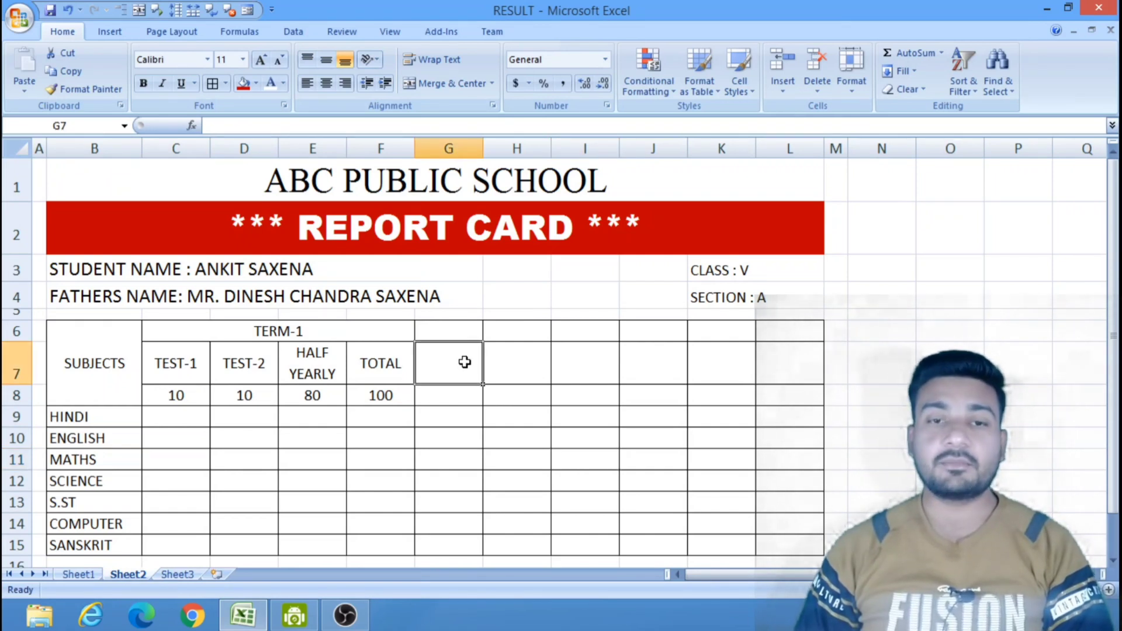
pyautogui.write('TEST')
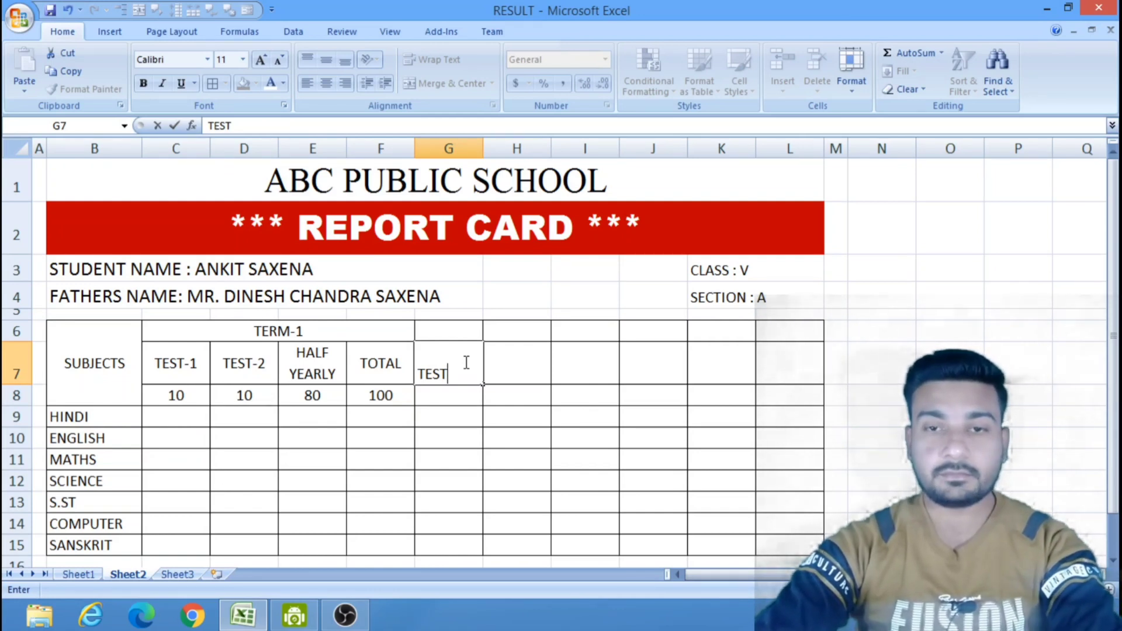
pyautogui.write('-3')
pyautogui.press('Tab')
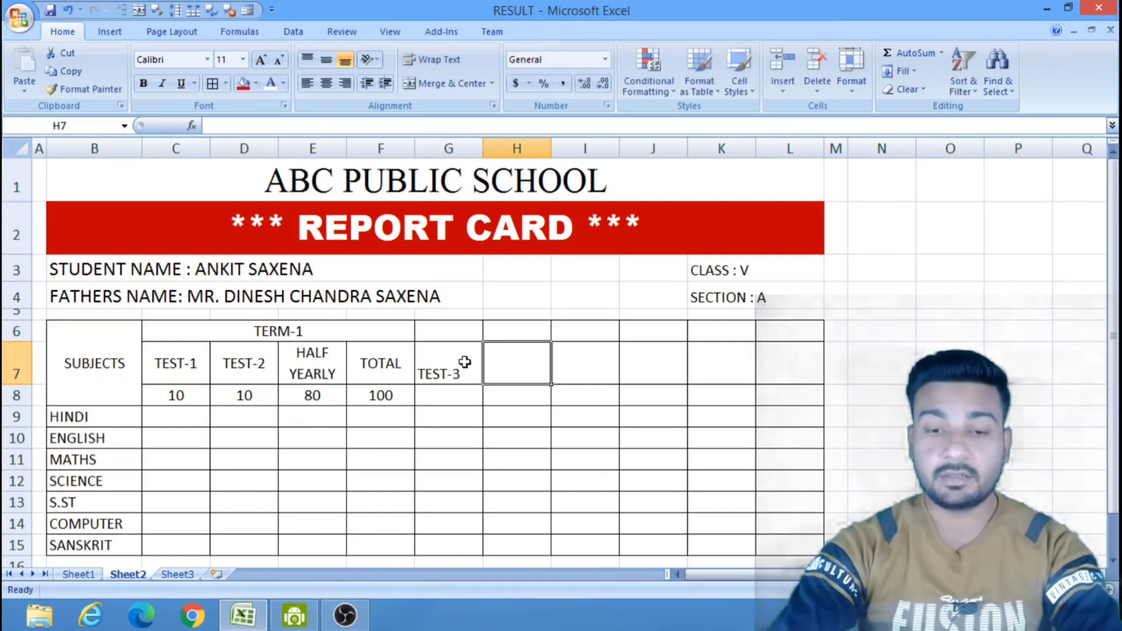
pyautogui.write('TEST-')
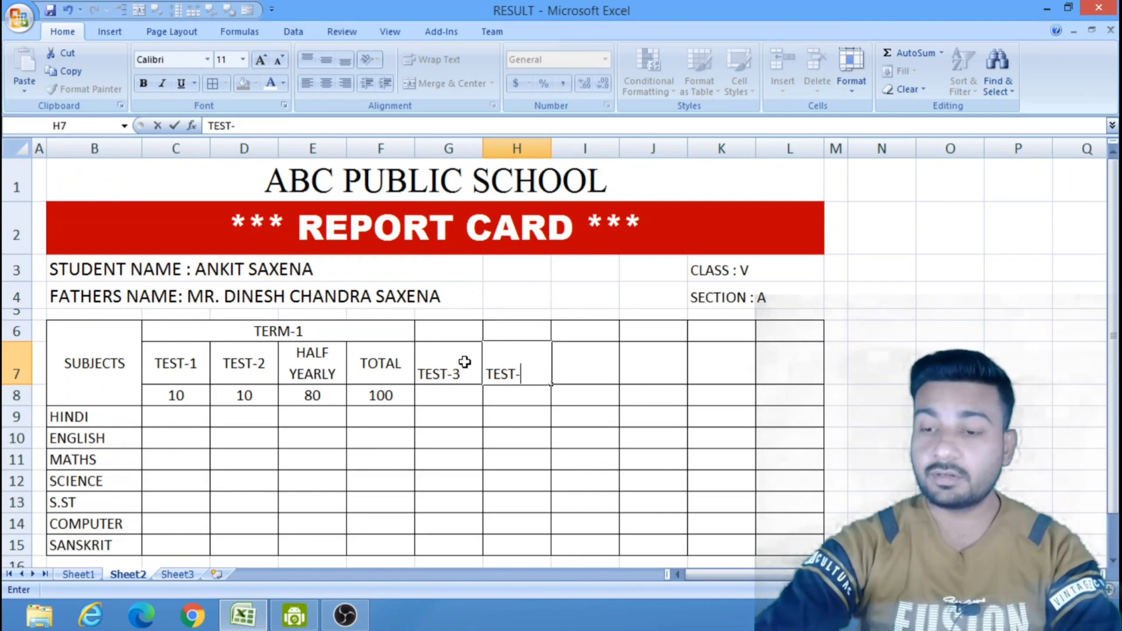
pyautogui.write('4')
pyautogui.press('Tab')
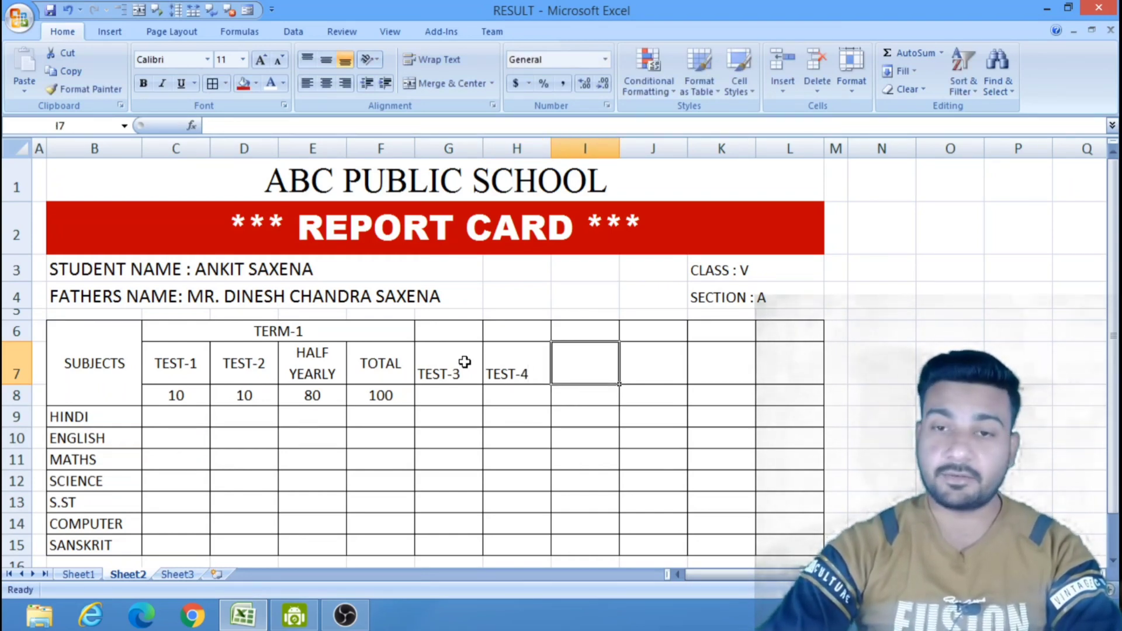
pyautogui.write('ANN')
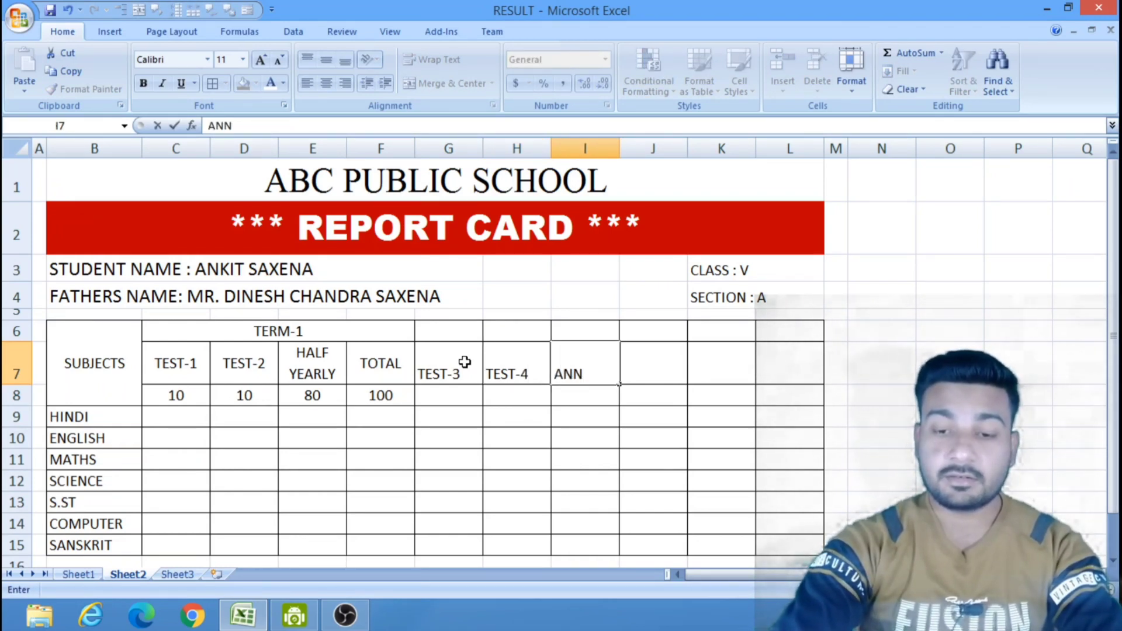
pyautogui.write('UAL')
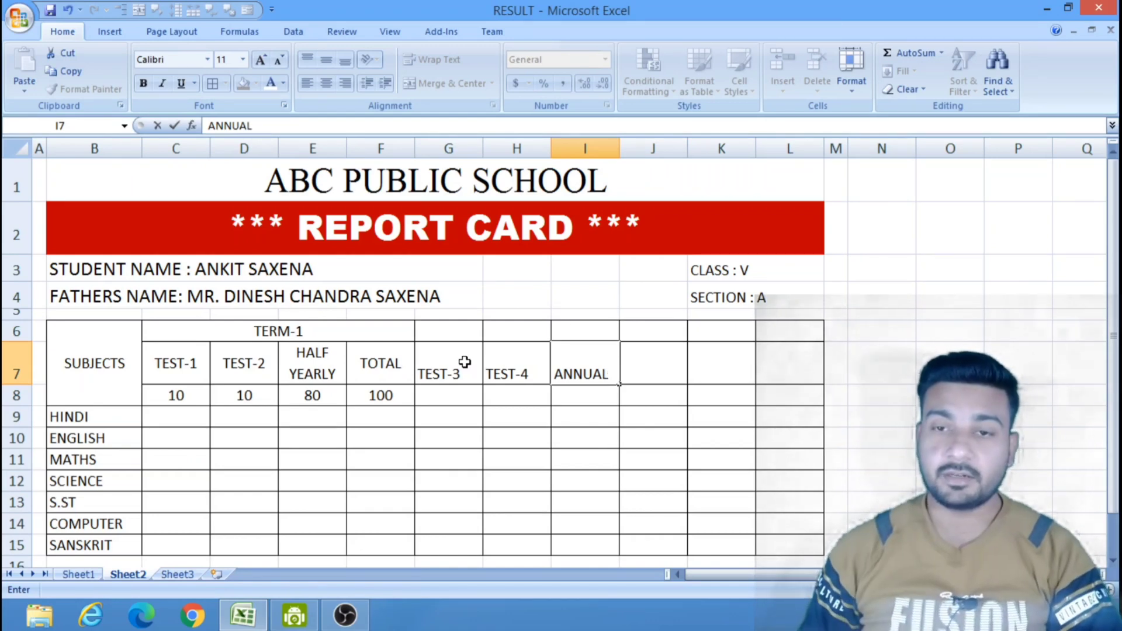
# Enter the maximum marks 10 in G8, 10 in H8 and 80 in I8.
pyautogui.click(440, 395)
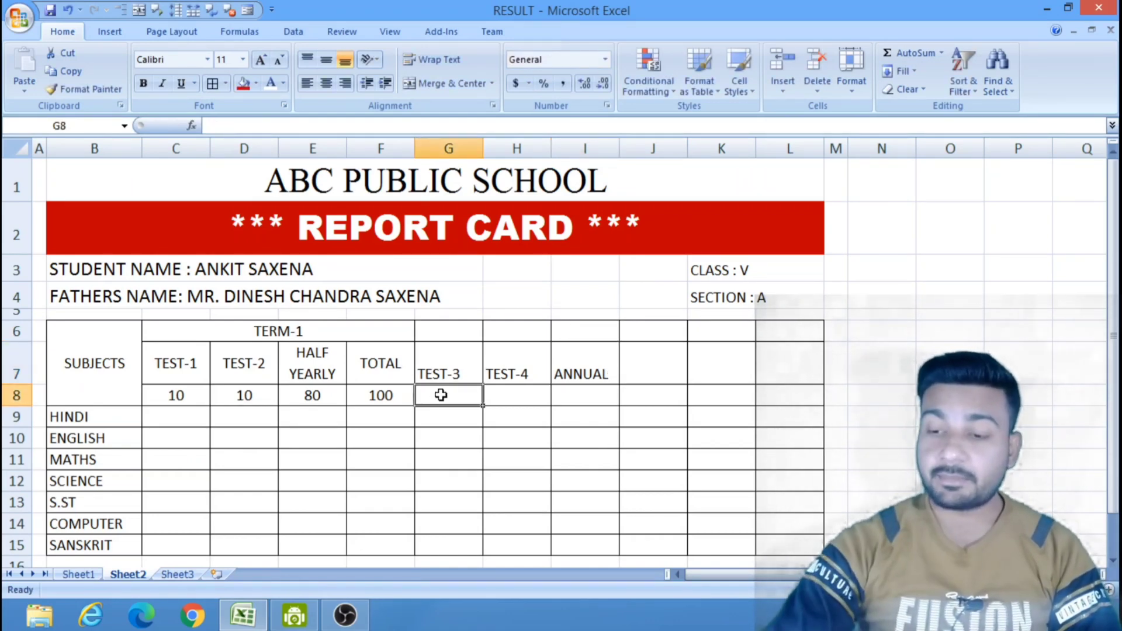
pyautogui.write('10')
pyautogui.press('Tab')
pyautogui.write('10')
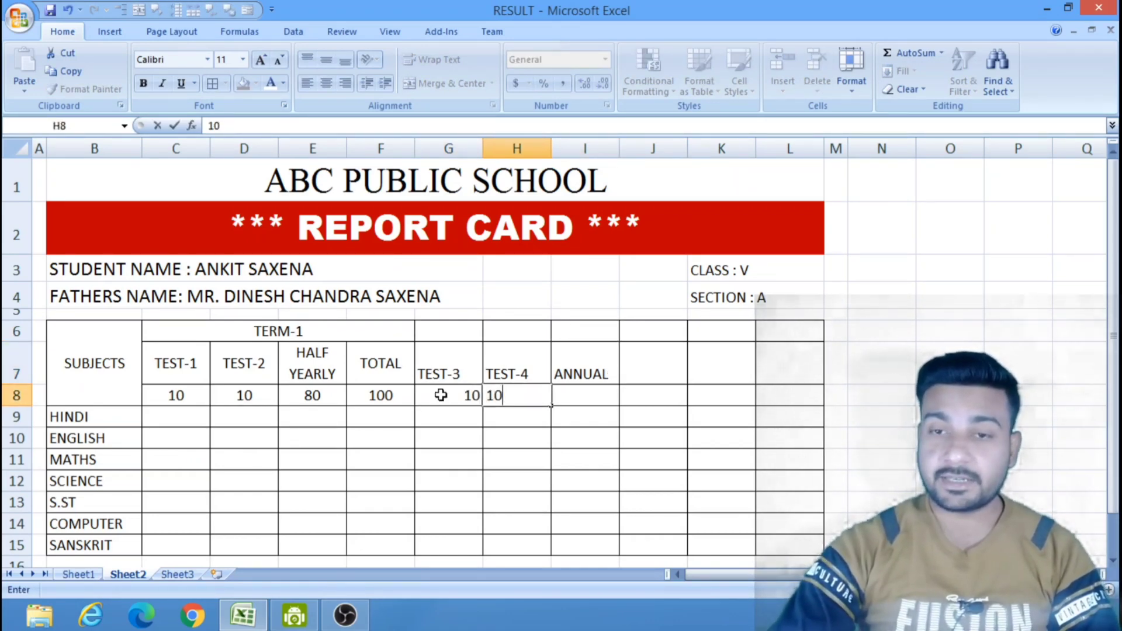
pyautogui.press('Tab')
pyautogui.write('80')
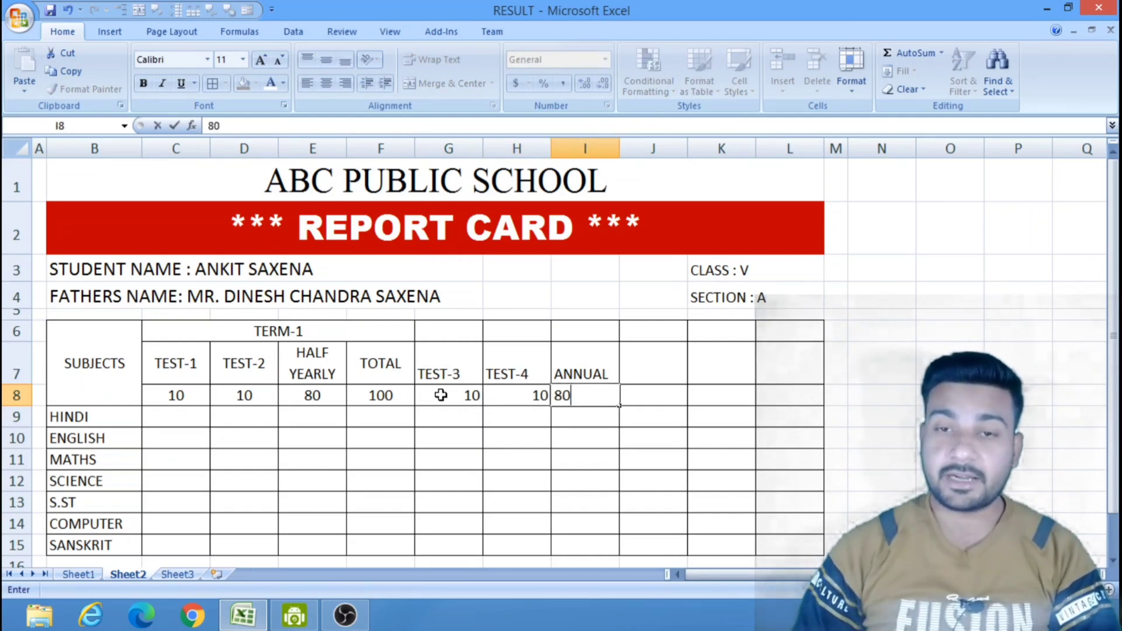
pyautogui.click(604, 458)
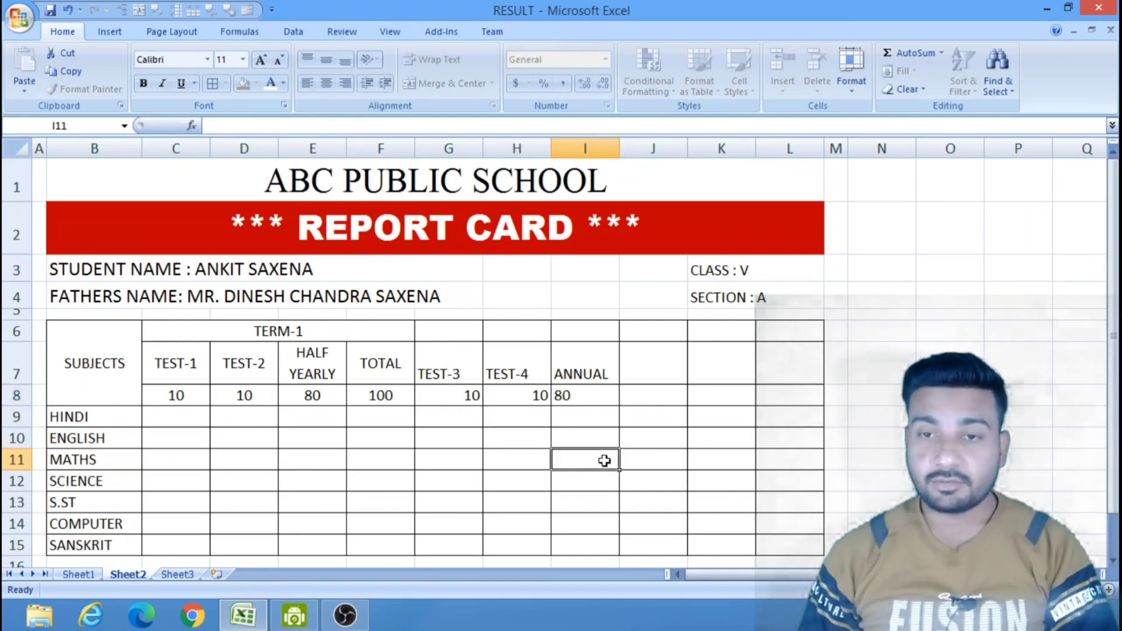
# Enter the heading "TOTAL" in J7 and its maximum marks 100 in J8.
pyautogui.click(635, 357)
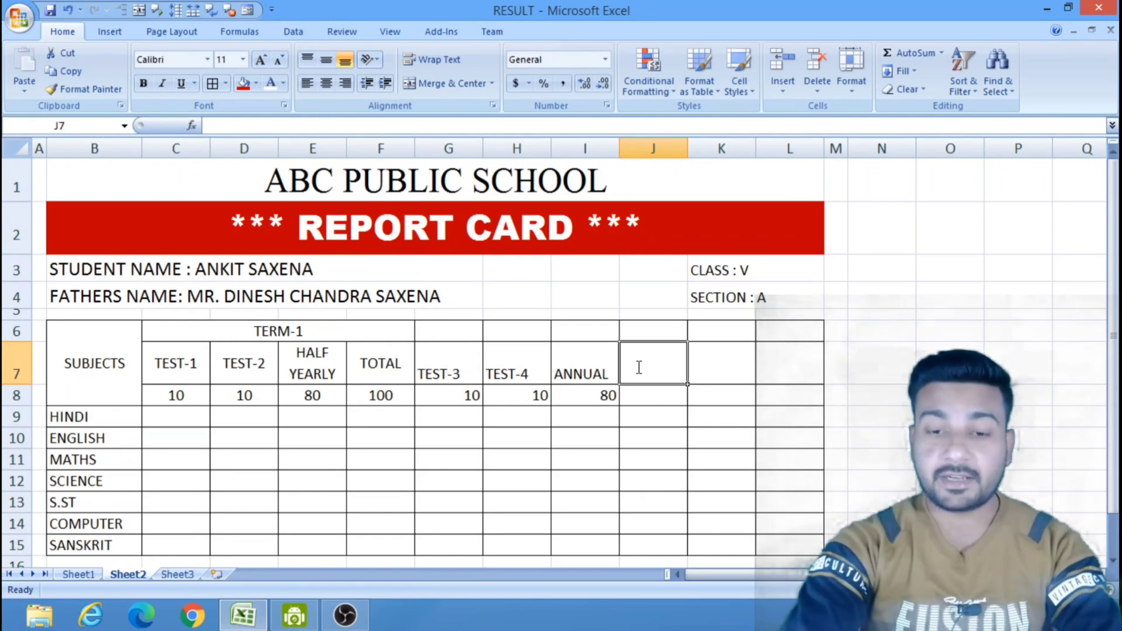
pyautogui.write('T')
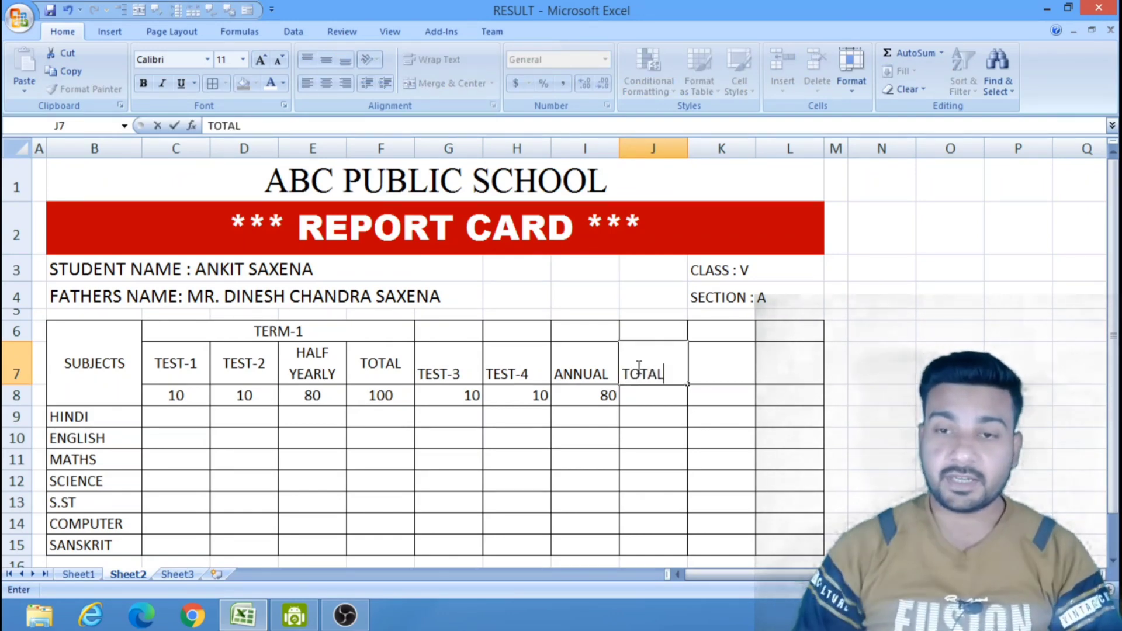
pyautogui.write('OTAL')
pyautogui.press('Return')
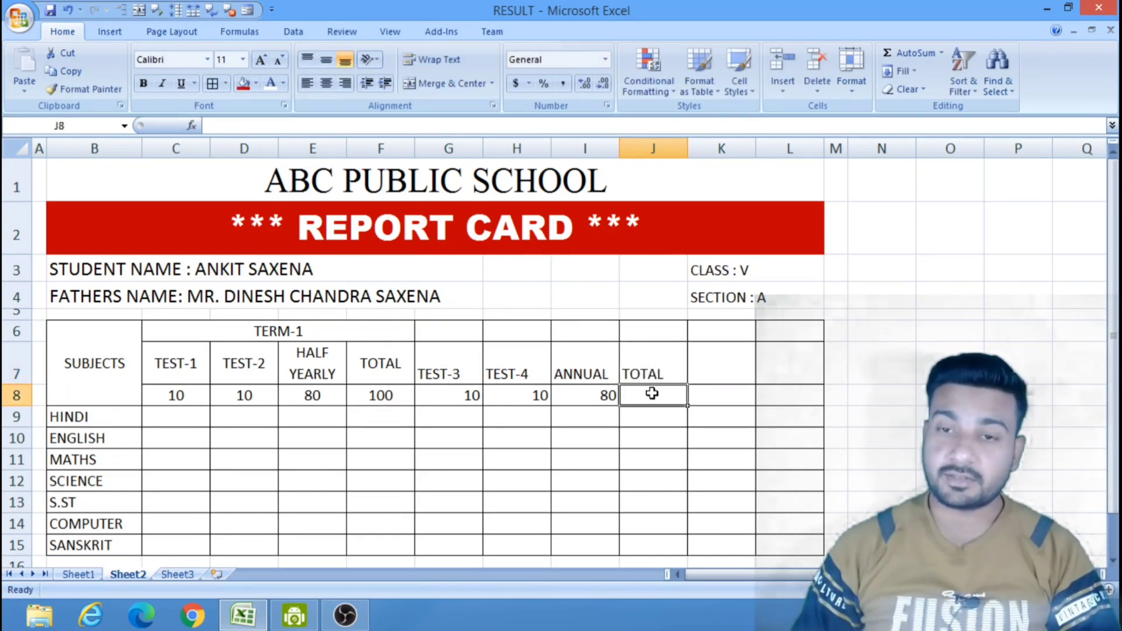
pyautogui.write('100')
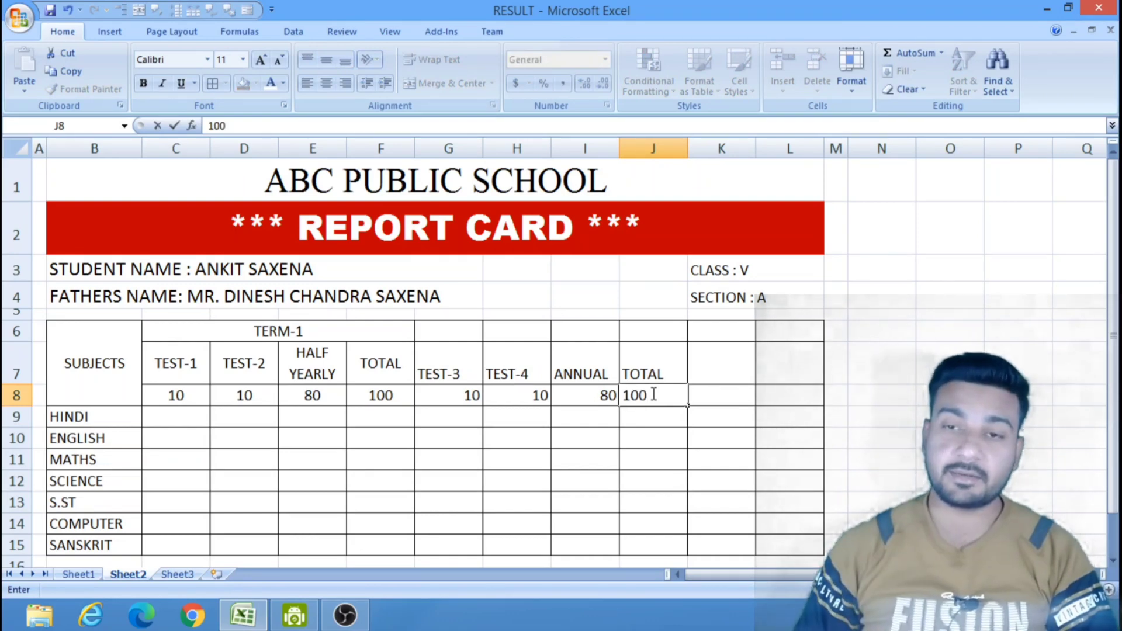
pyautogui.press('Return')
# Merge and center cells G6 to J6 and enter the heading "TERM-2" in the merged cell.
pyautogui.moveTo(440, 331); pyautogui.dragTo(631, 326)
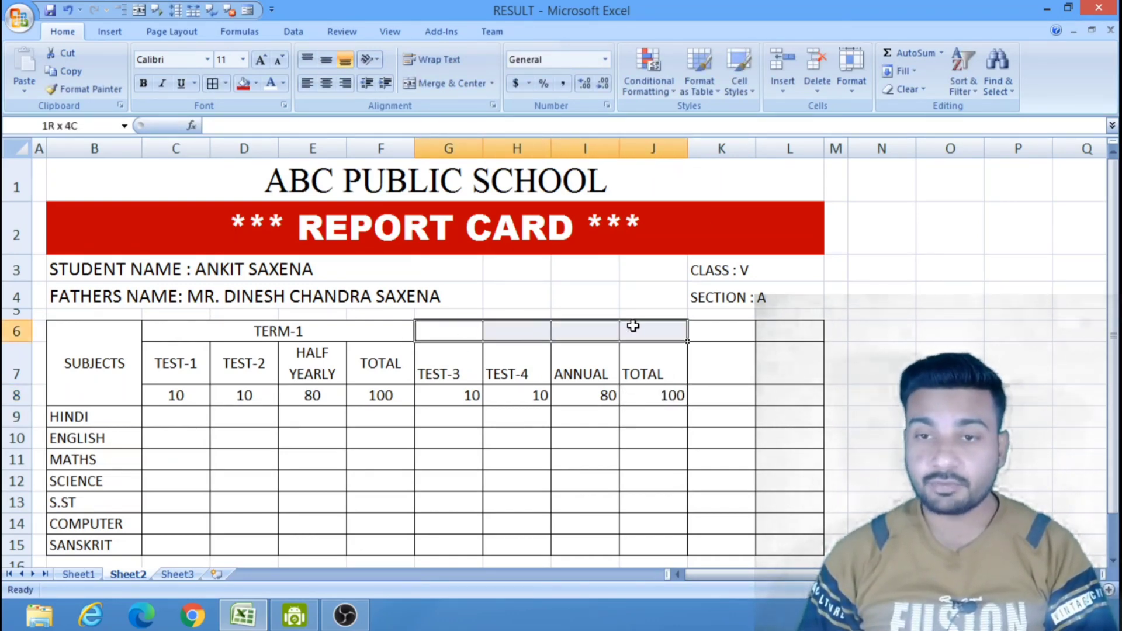
pyautogui.click(453, 83)
pyautogui.write('TE')
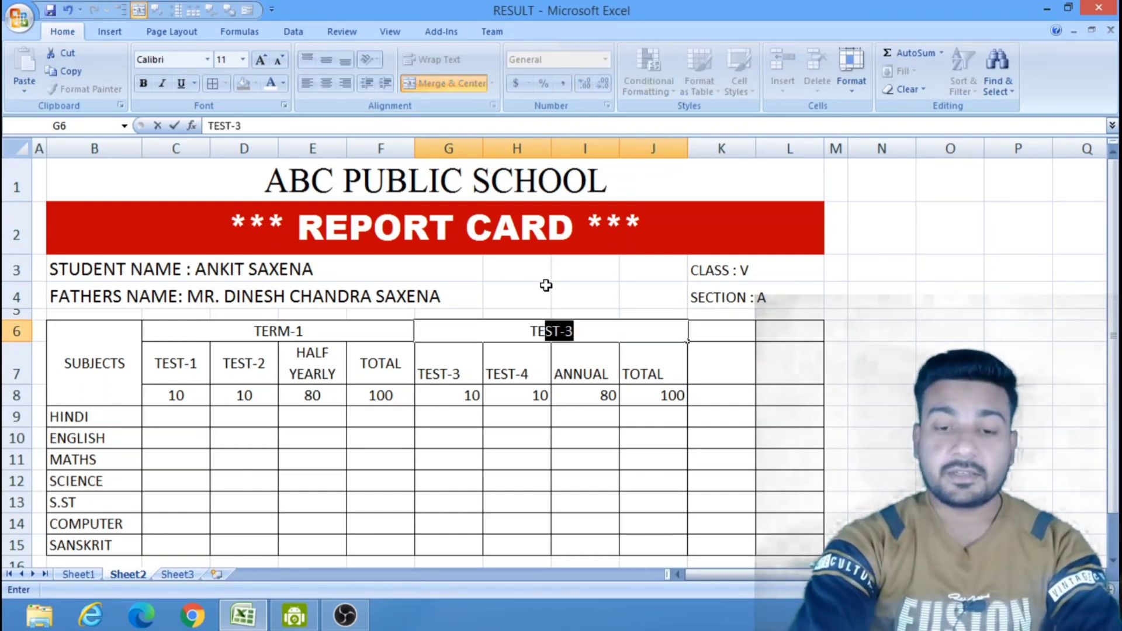
pyautogui.write('RM')
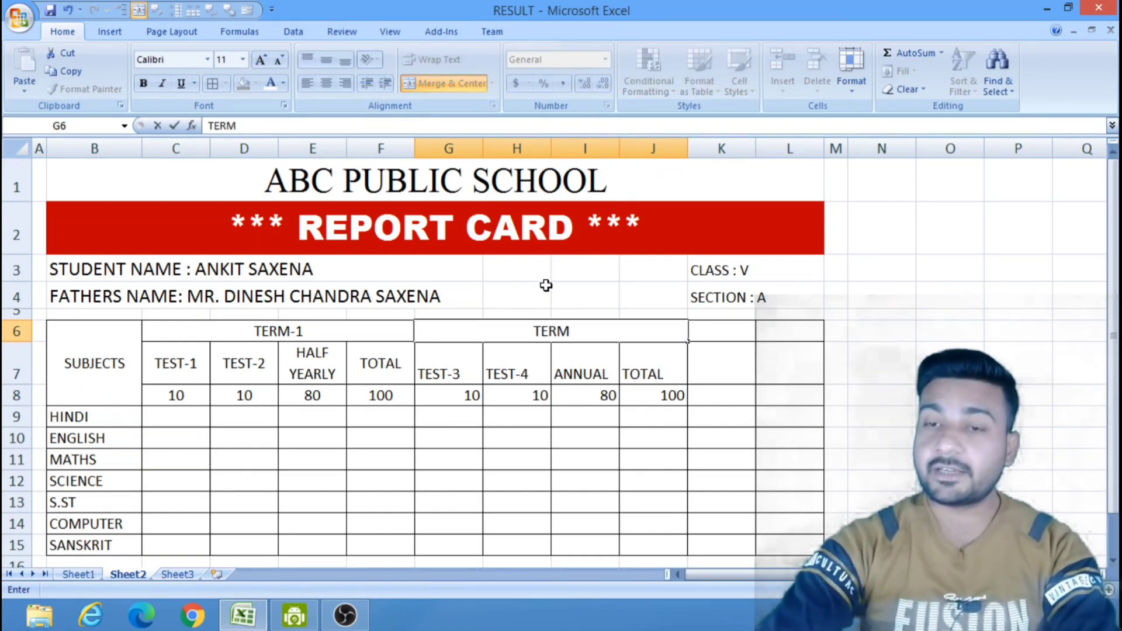
pyautogui.write('-2')
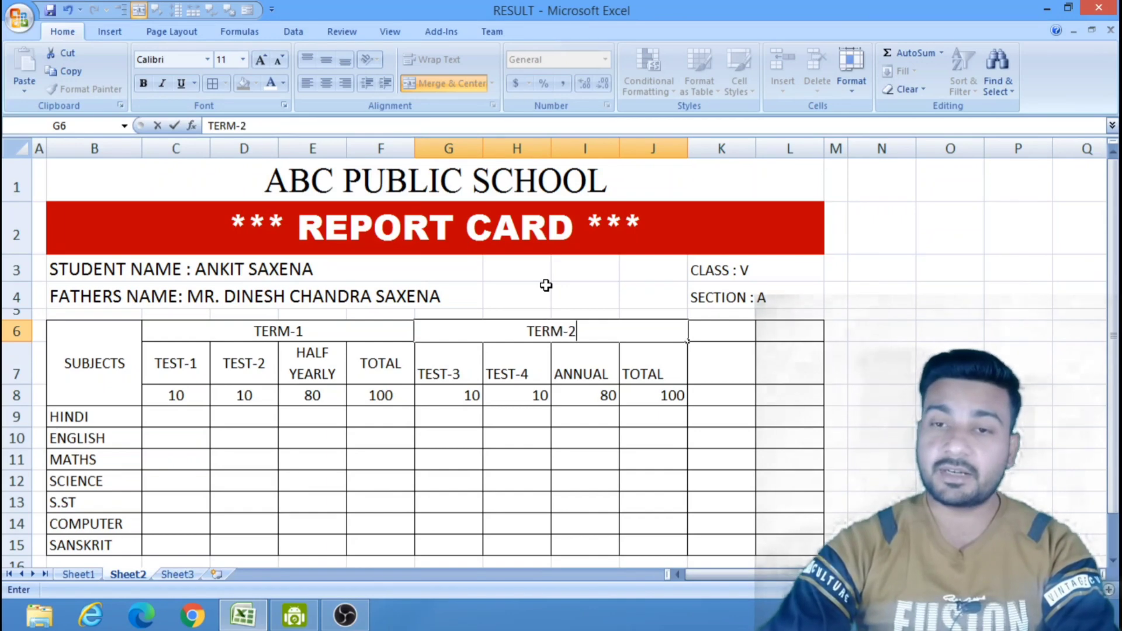
pyautogui.moveTo(542, 454); pyautogui.dragTo(558, 462)
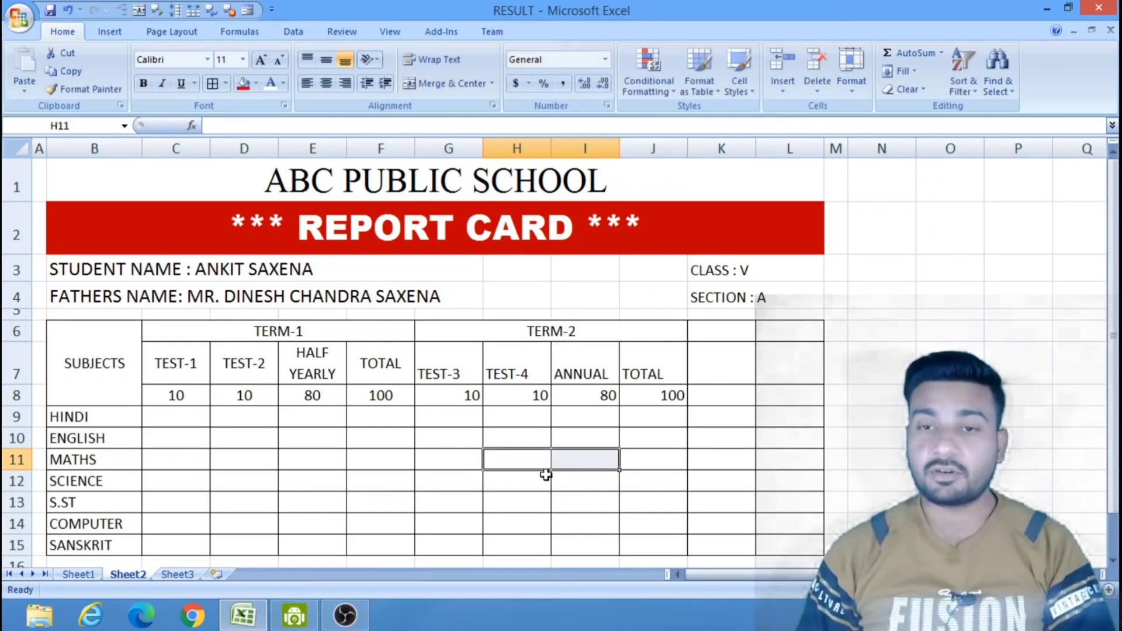
pyautogui.click(464, 496)
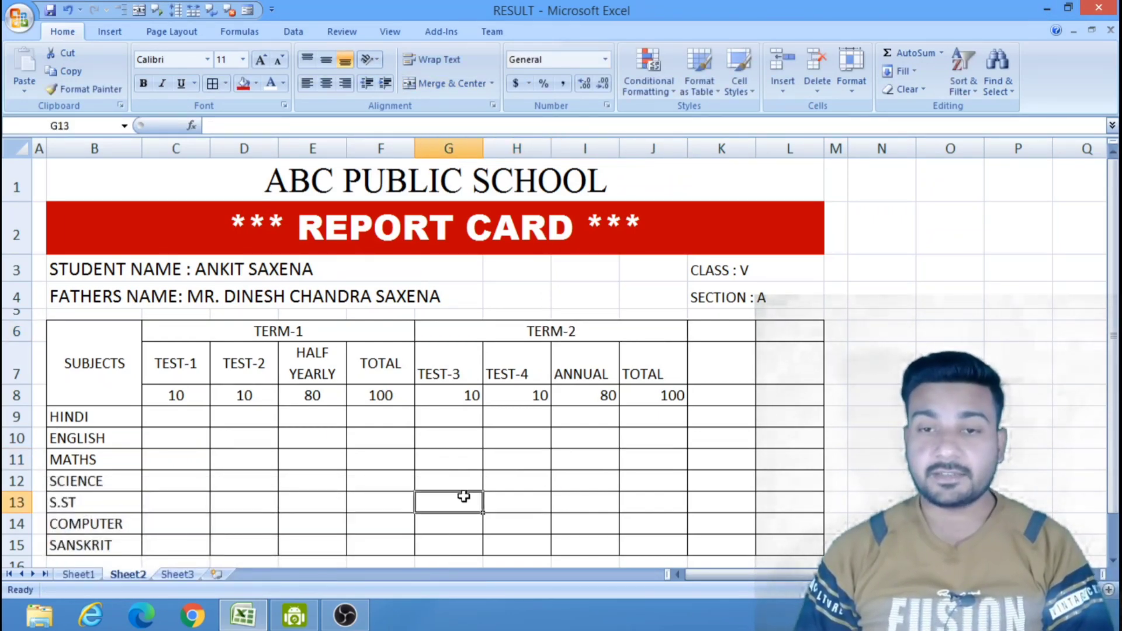
# Center the TERM-2 exam headings and maximum marks in G7 to J8 horizontally and vertically.
pyautogui.moveTo(472, 347); pyautogui.dragTo(644, 391)
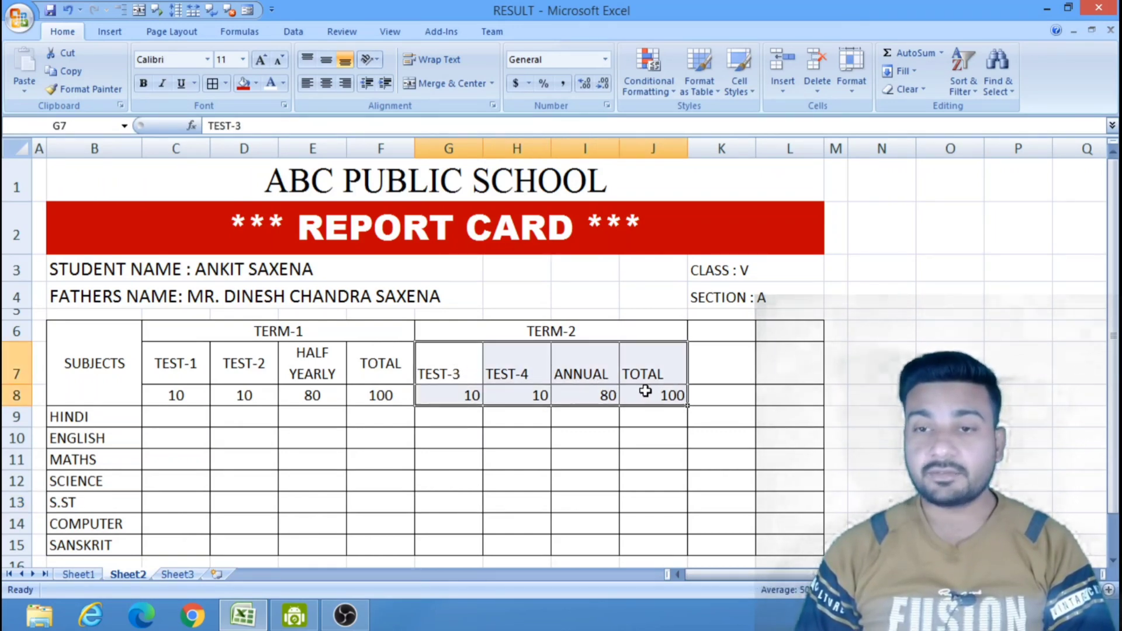
pyautogui.click(331, 85)
pyautogui.click(325, 59)
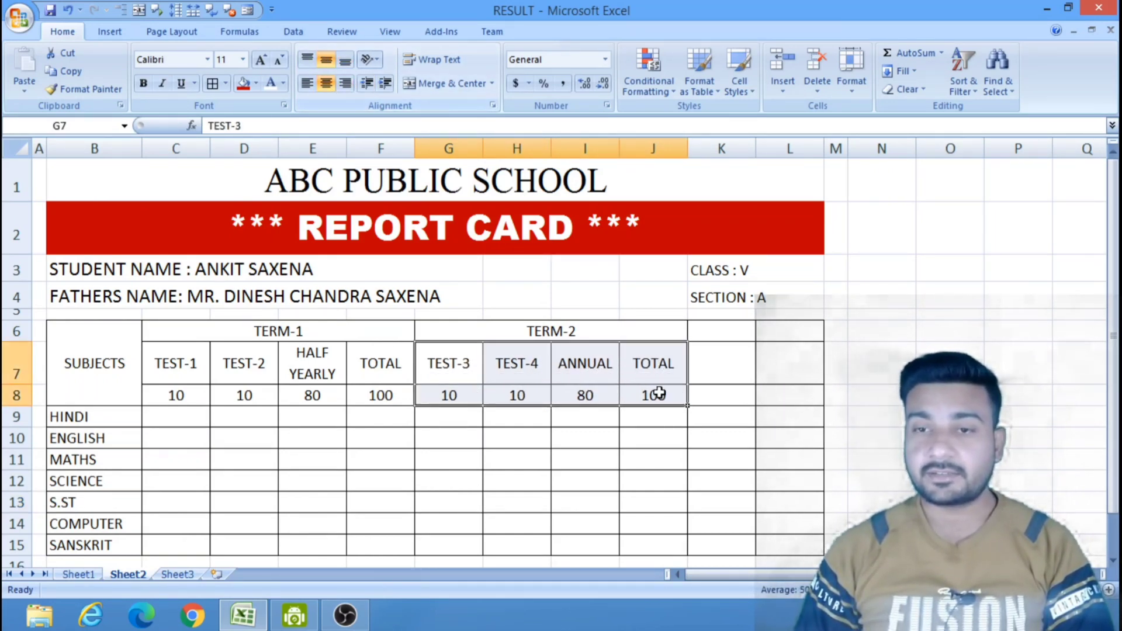
pyautogui.click(717, 438)
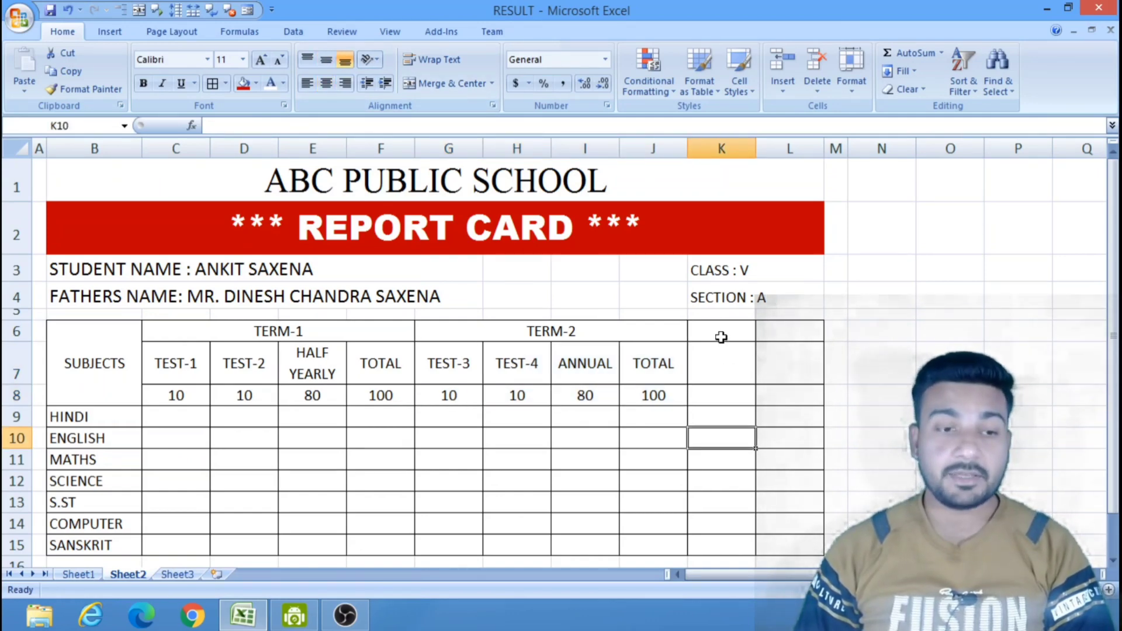
# Merge and center cells K6 and K7 and enter the heading "GRAND TOTAL" in the merged cell.
pyautogui.moveTo(724, 337); pyautogui.dragTo(735, 359)
pyautogui.click(741, 364)
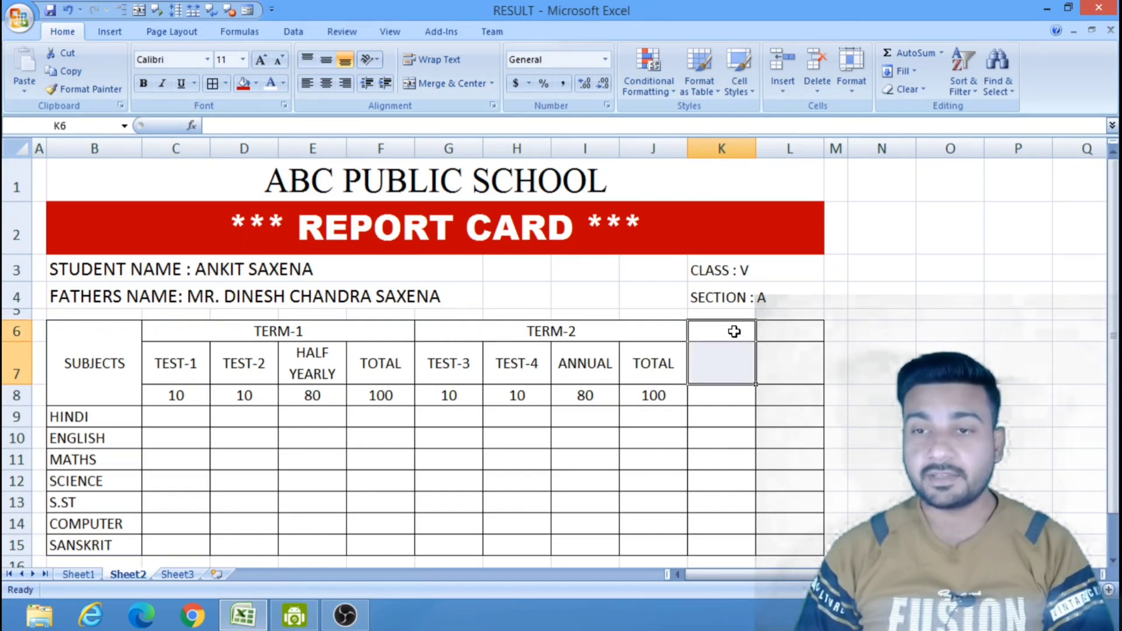
pyautogui.click(449, 85)
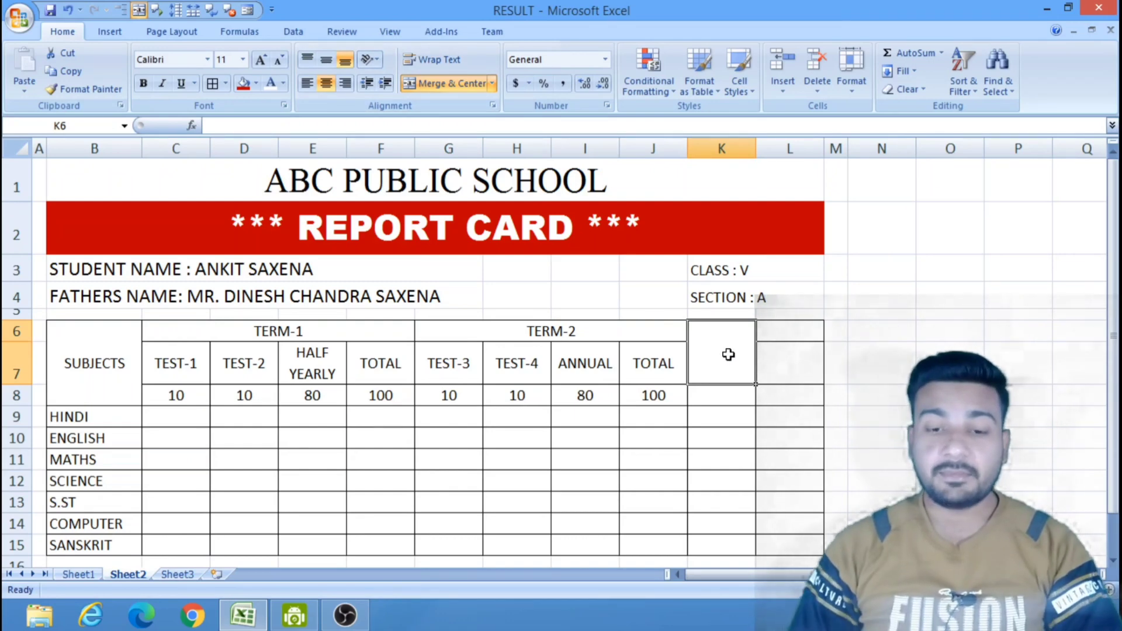
pyautogui.write('GRAN')
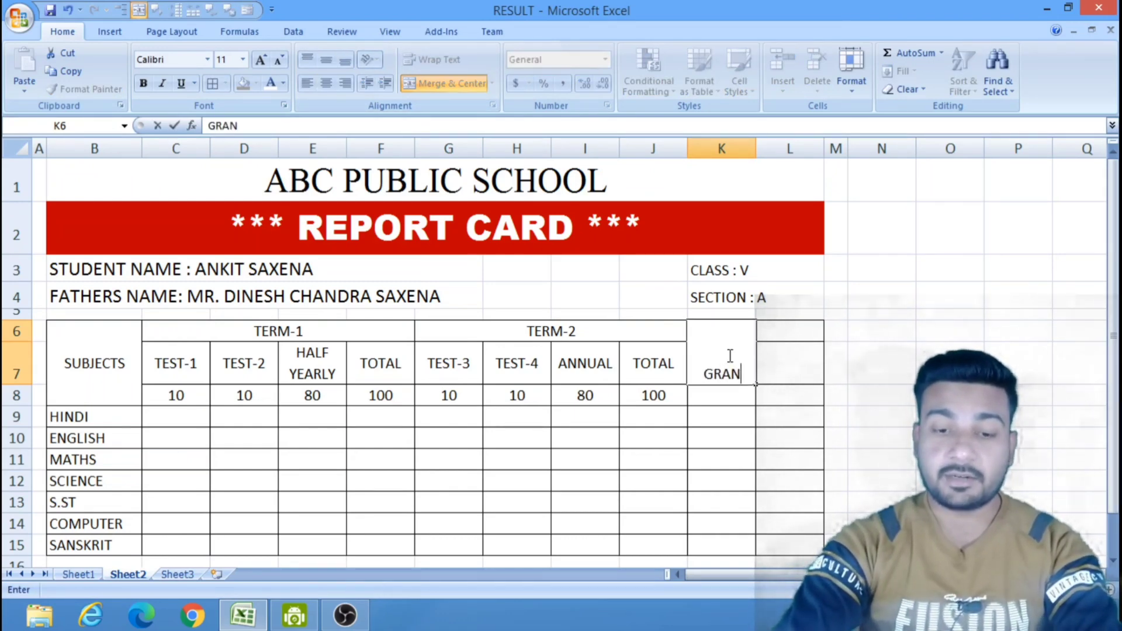
pyautogui.write('D TOTAL')
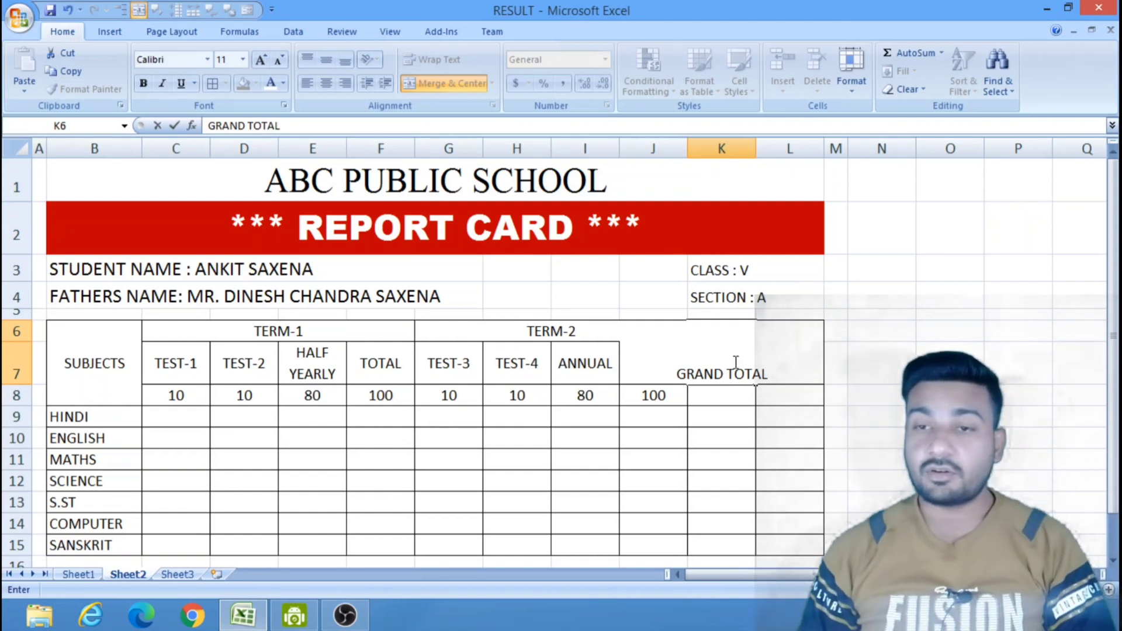
pyautogui.click(745, 502)
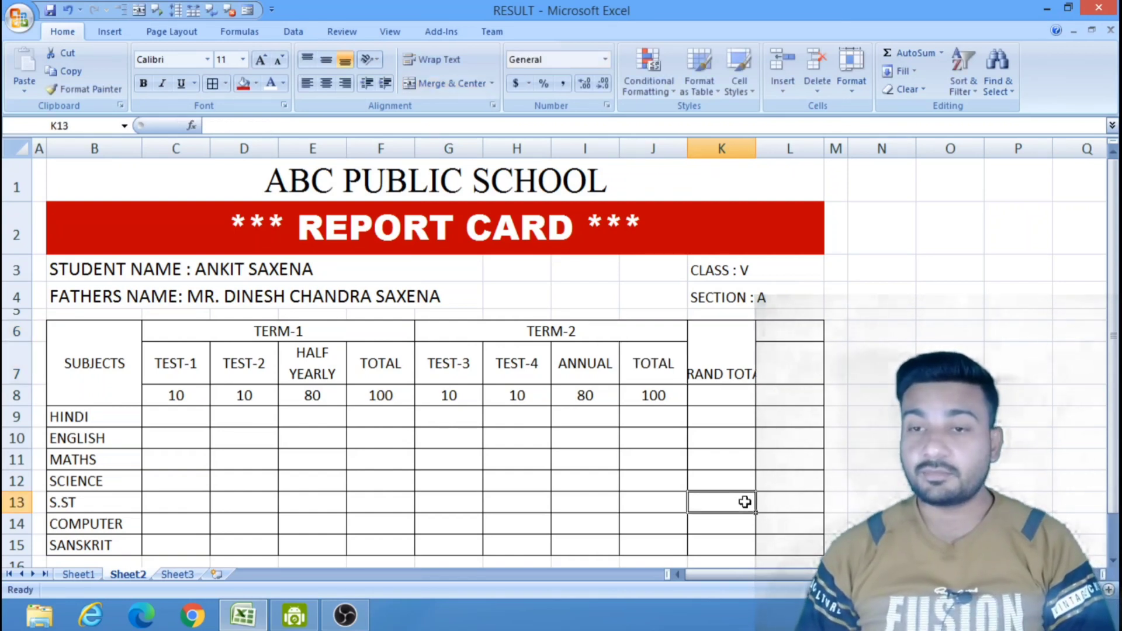
# Wrap the text of the GRAND TOTAL heading in the merged cell K6, keeping that cell selected.
pyautogui.click(727, 361)
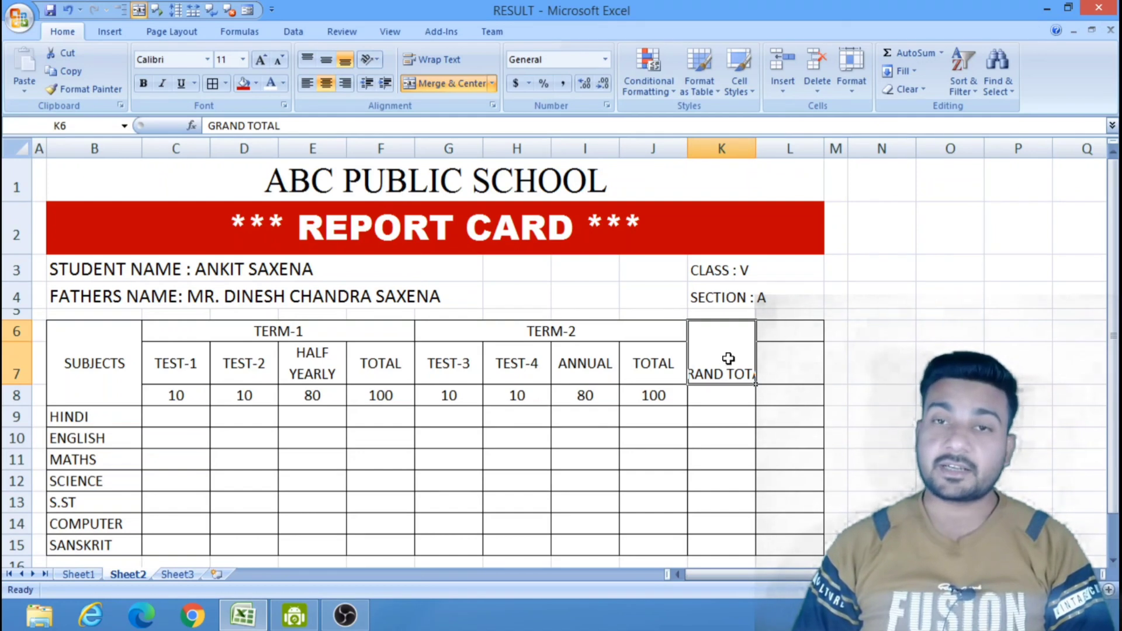
pyautogui.click(432, 60)
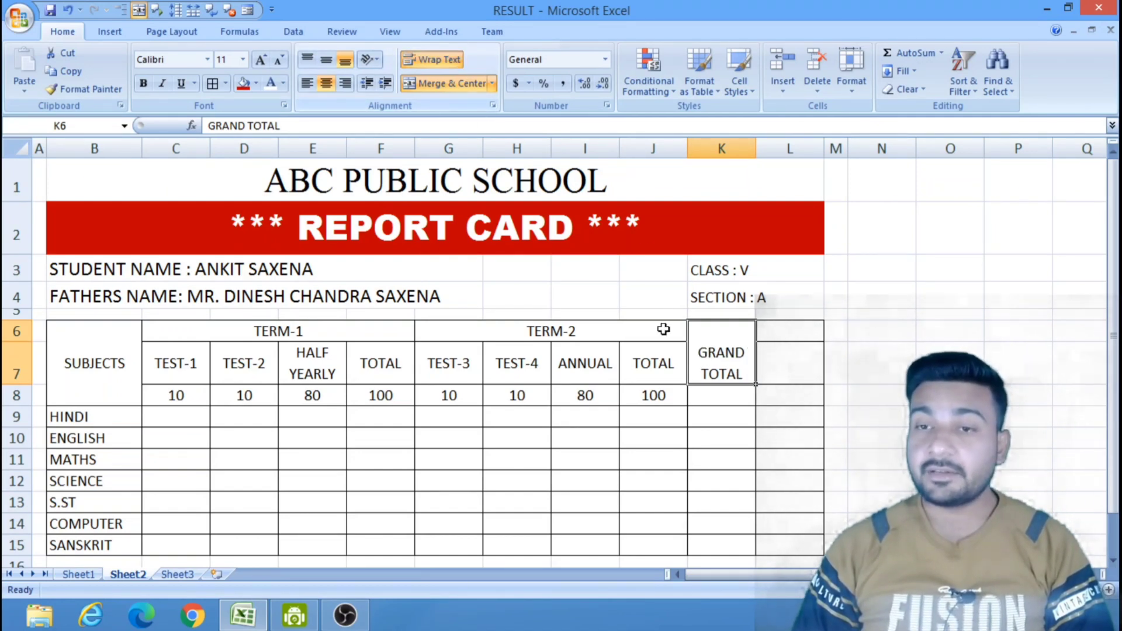
pyautogui.click(717, 418)
pyautogui.click(708, 345)
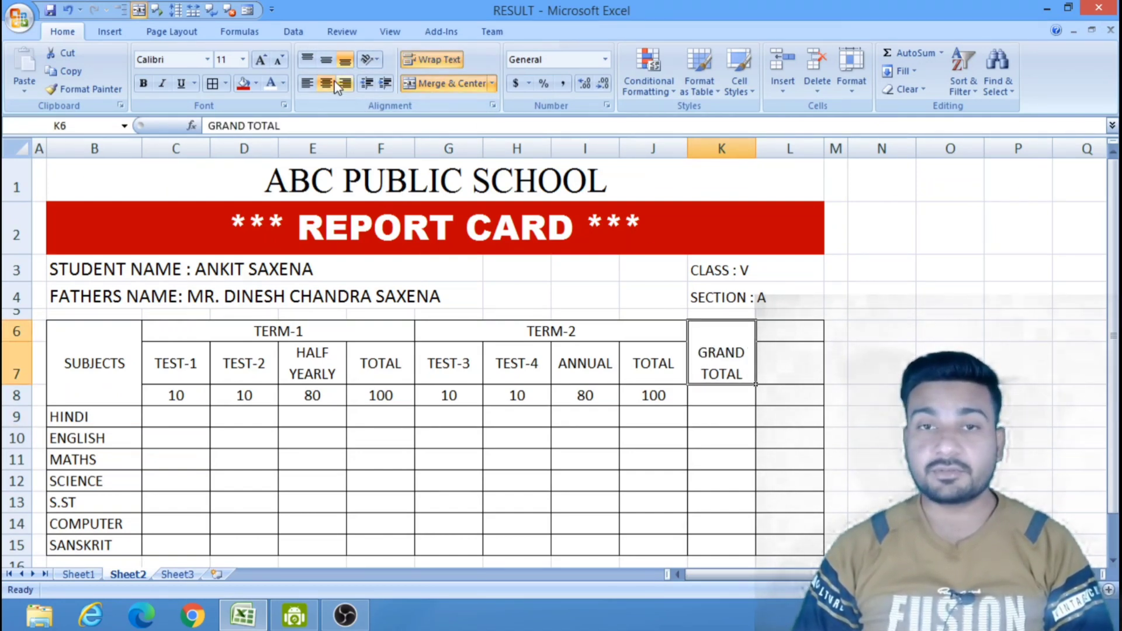
# Center the GRAND TOTAL heading vertically in K6 and enter the horizontally centered maximum marks 200 in K8.
pyautogui.click(326, 61)
pyautogui.click(698, 415)
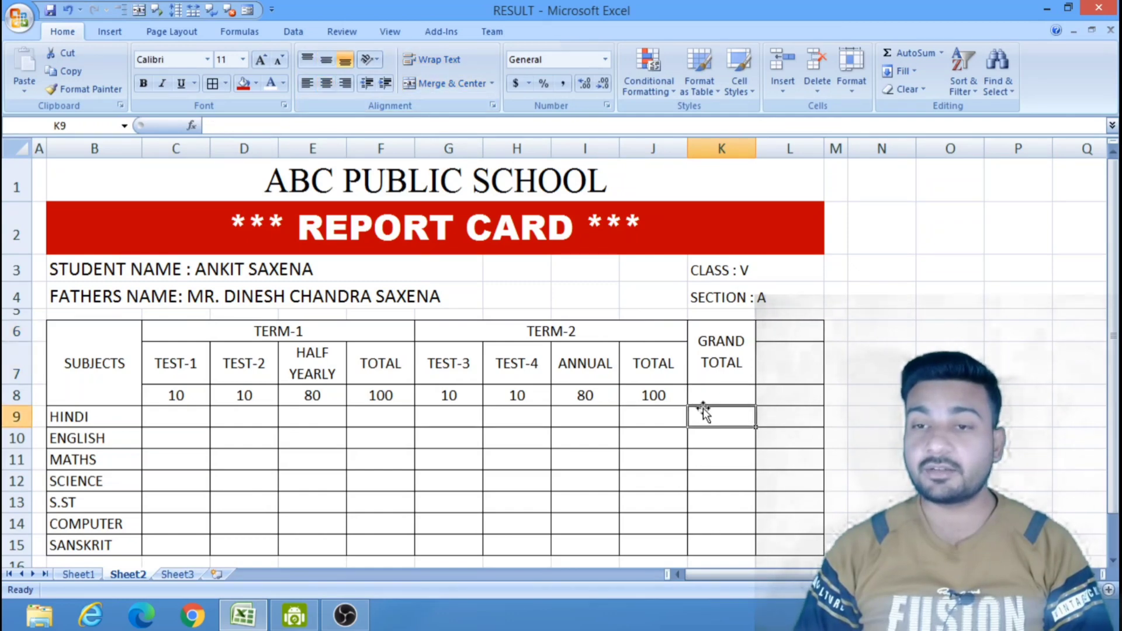
pyautogui.click(711, 394)
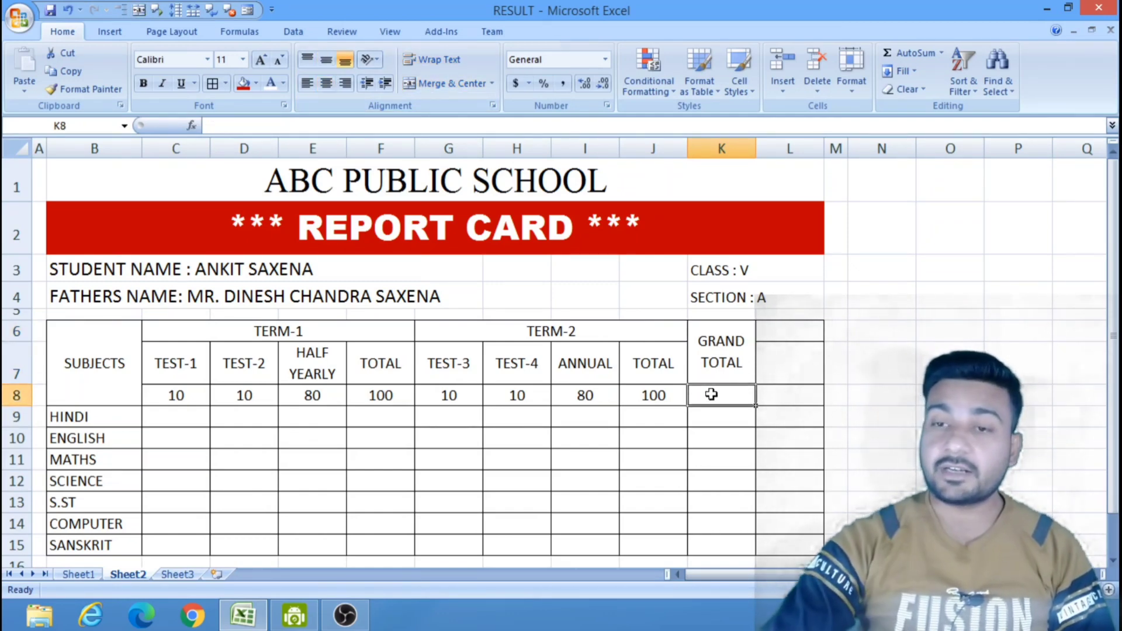
pyautogui.write('200')
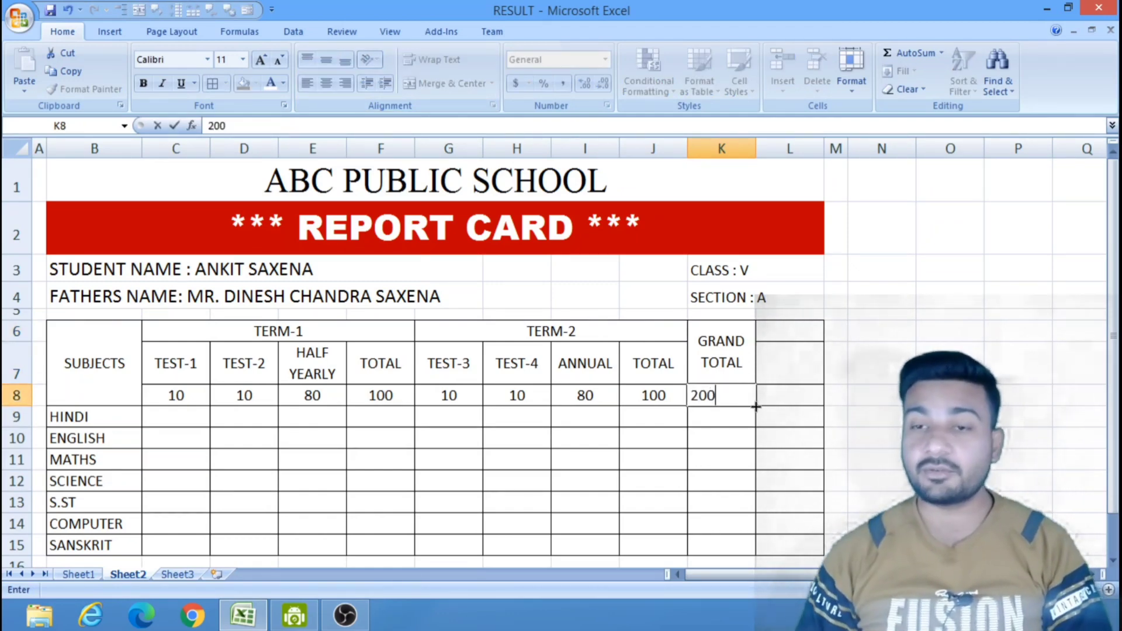
pyautogui.click(783, 476)
pyautogui.click(734, 402)
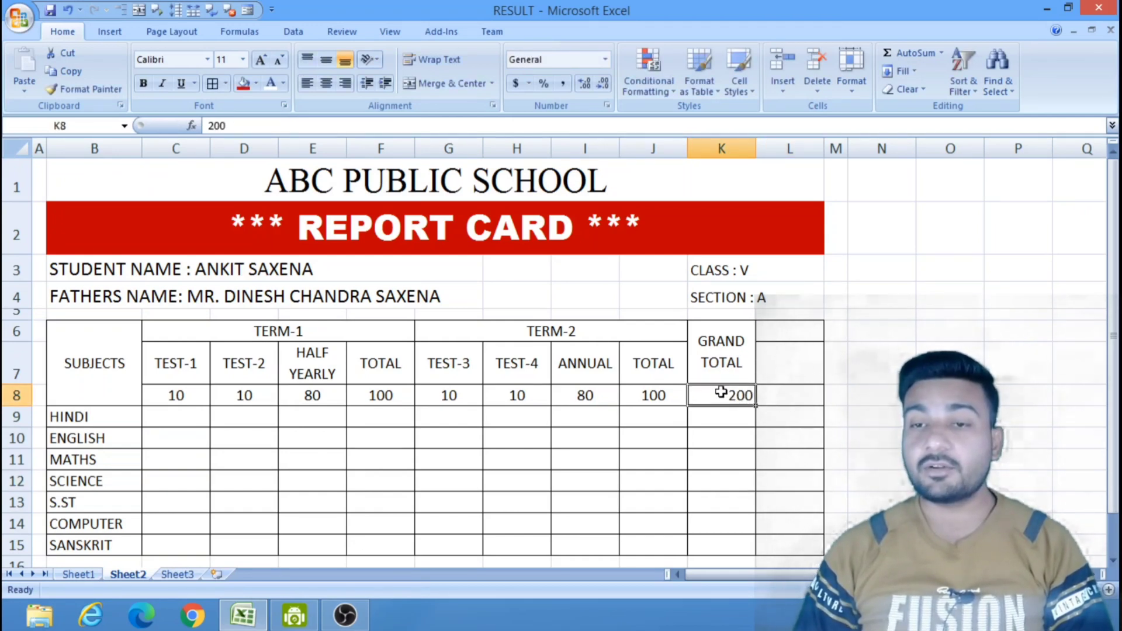
pyautogui.click(326, 83)
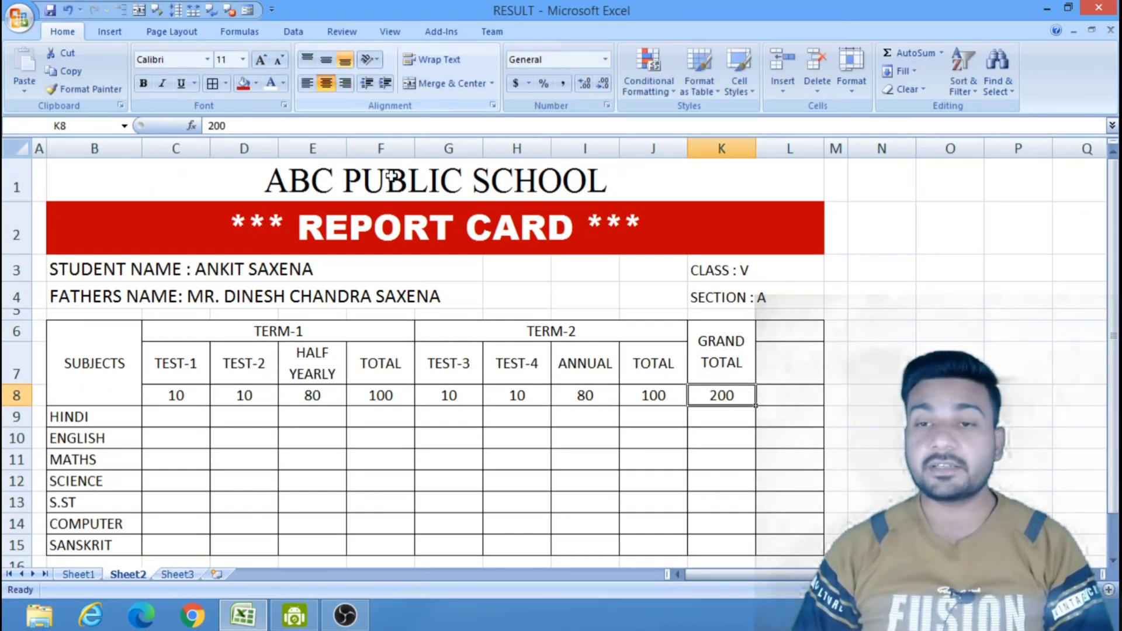
pyautogui.click(660, 505)
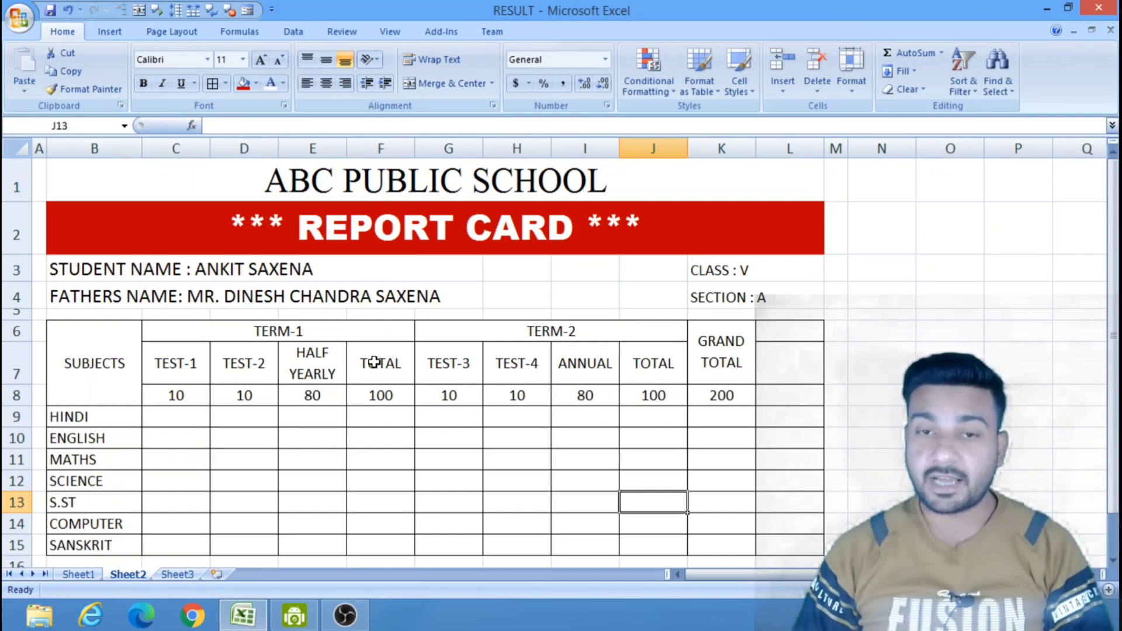
pyautogui.moveTo(377, 363); pyautogui.dragTo(377, 543)
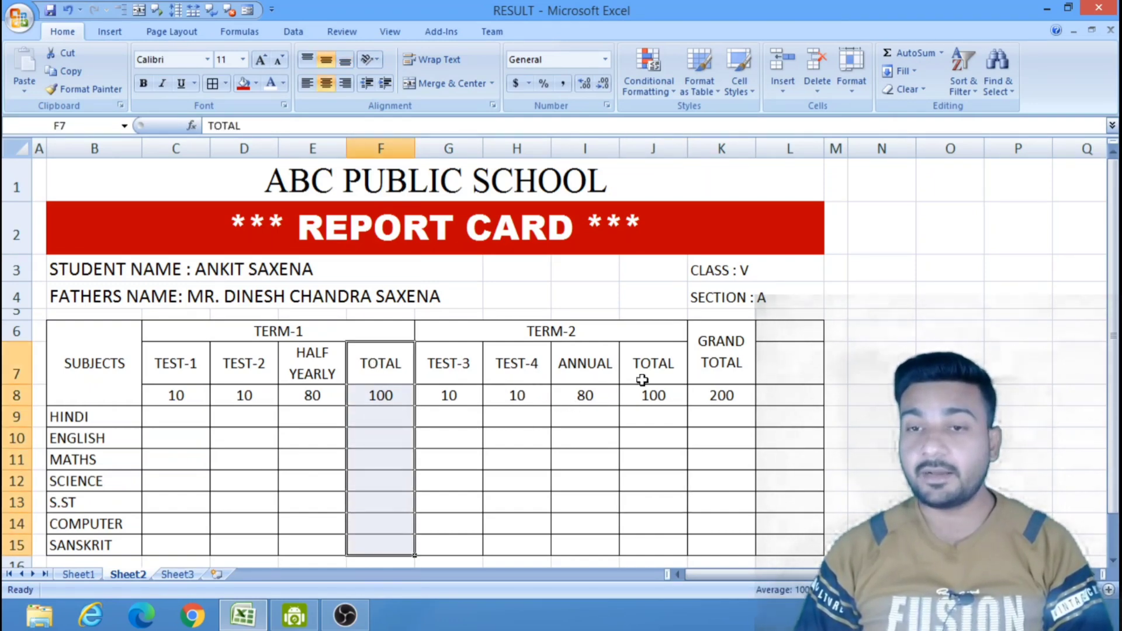
pyautogui.moveTo(654, 363); pyautogui.dragTo(657, 541)
pyautogui.click(719, 400)
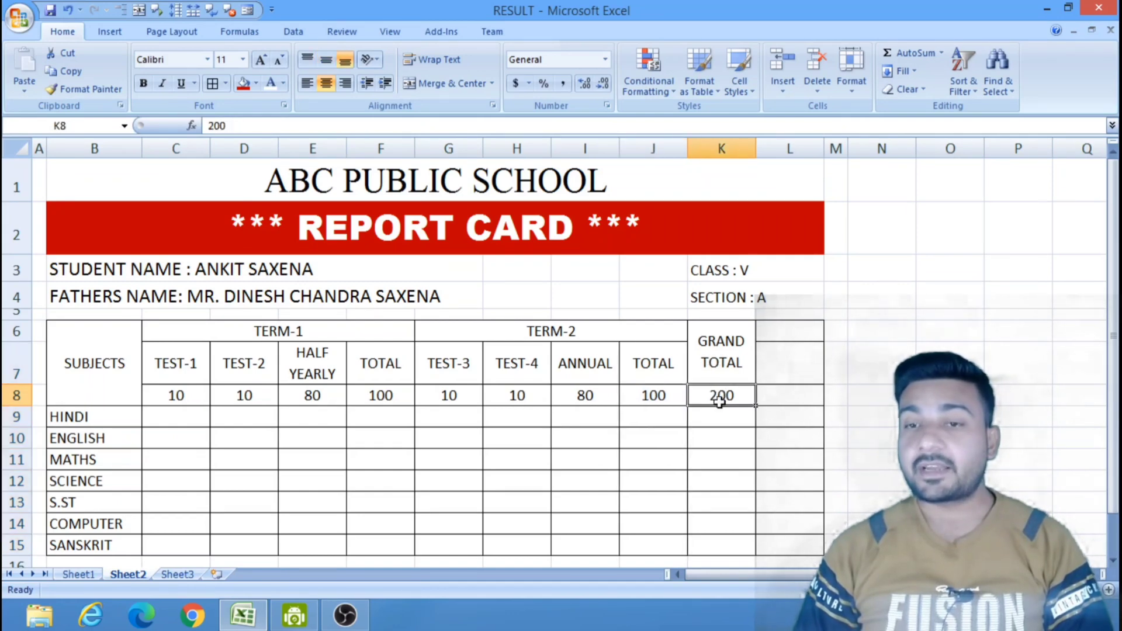
# Merge and center cells L6 to L8 and enter the heading "OVER ALL %" in the merged cell.
pyautogui.click(786, 329)
pyautogui.moveTo(786, 329); pyautogui.dragTo(791, 392)
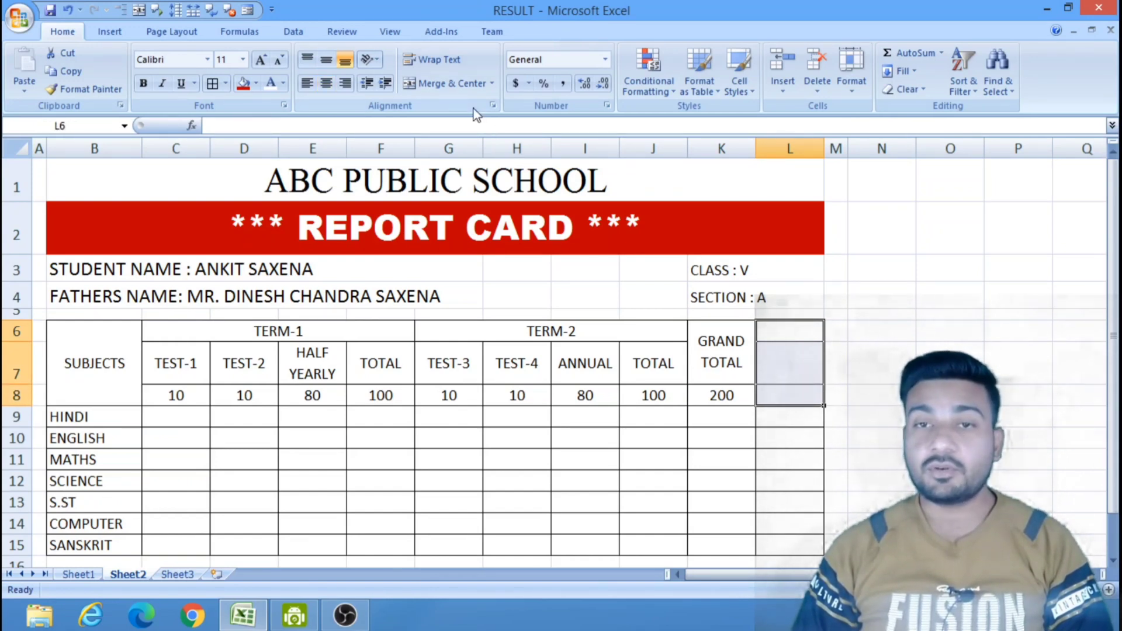
pyautogui.click(459, 85)
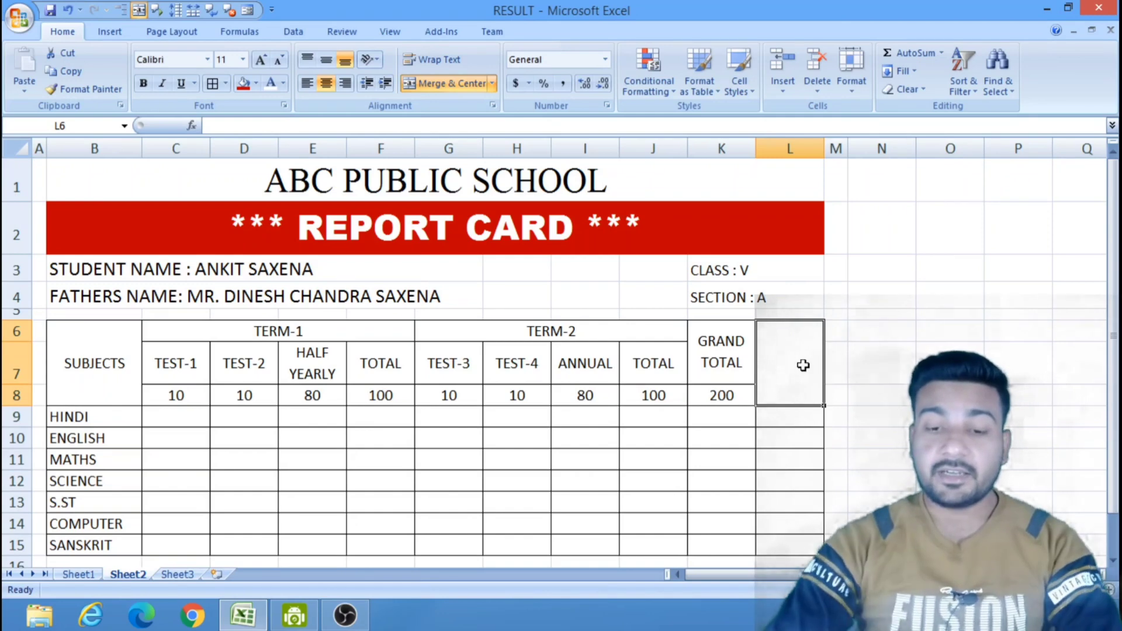
pyautogui.write('OVER ')
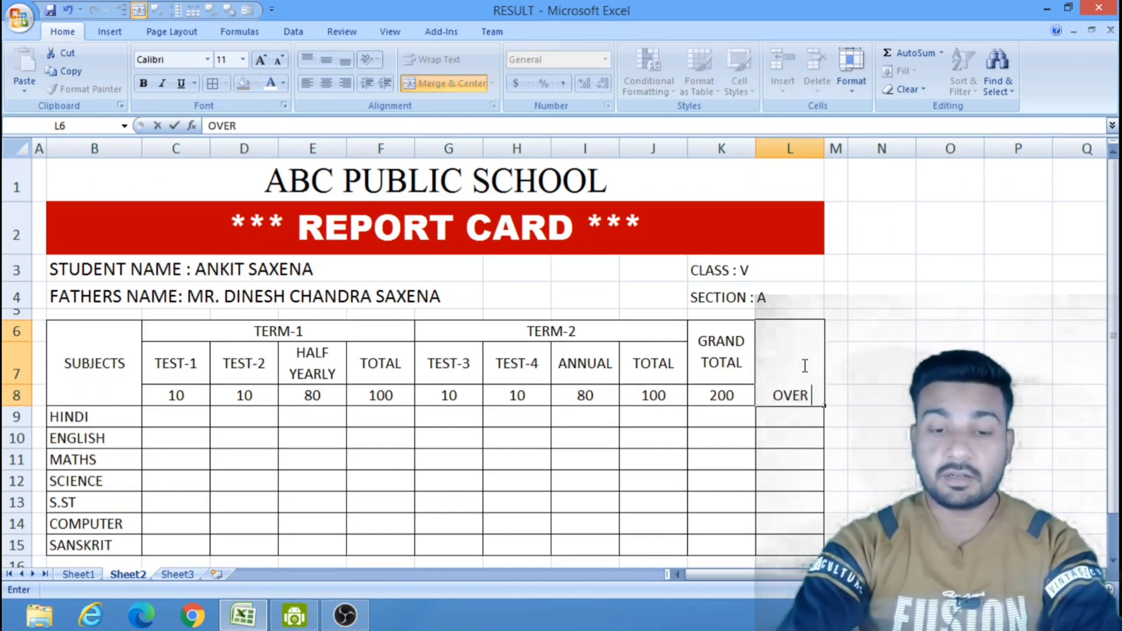
pyautogui.write('ALL')
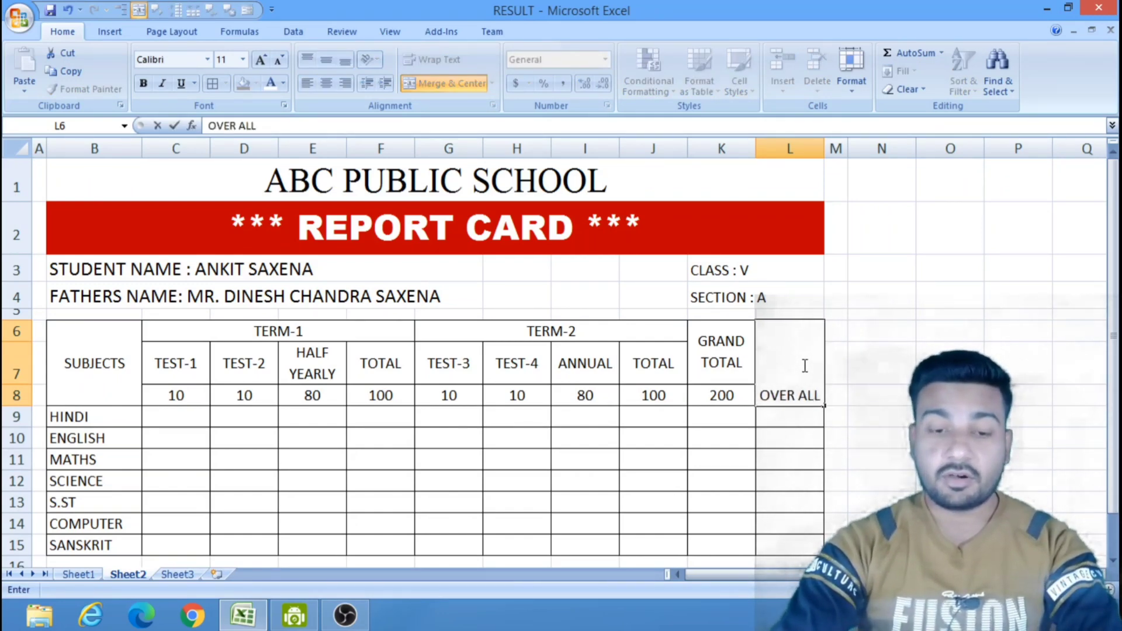
pyautogui.write(' %')
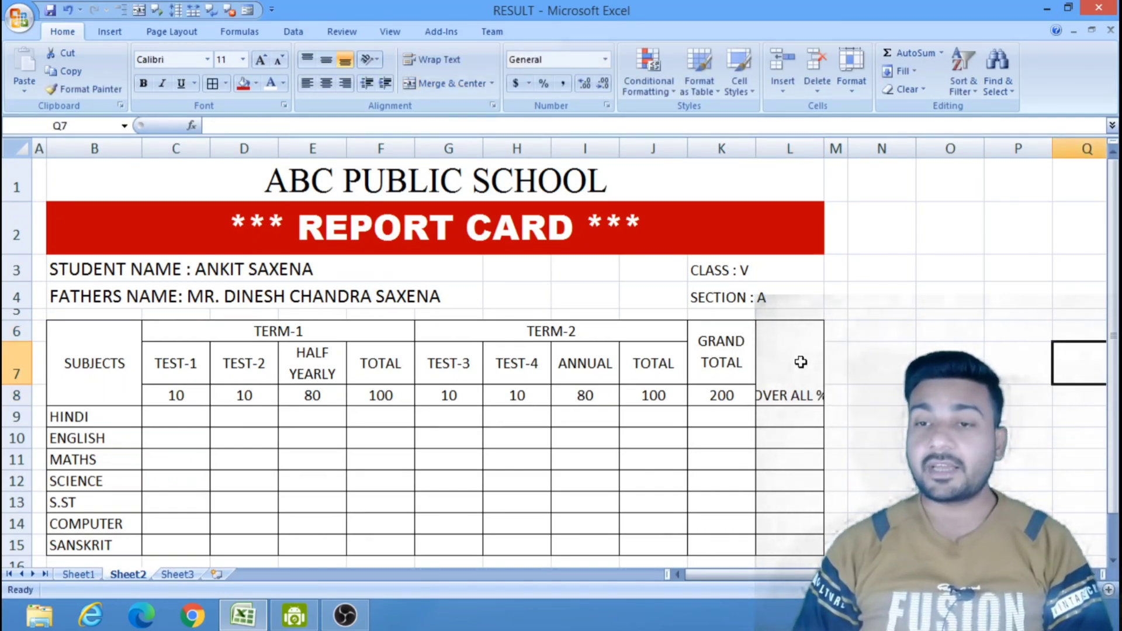
# Wrap the text of the OVER ALL % heading in L6 and center it vertically.
pyautogui.click(801, 362)
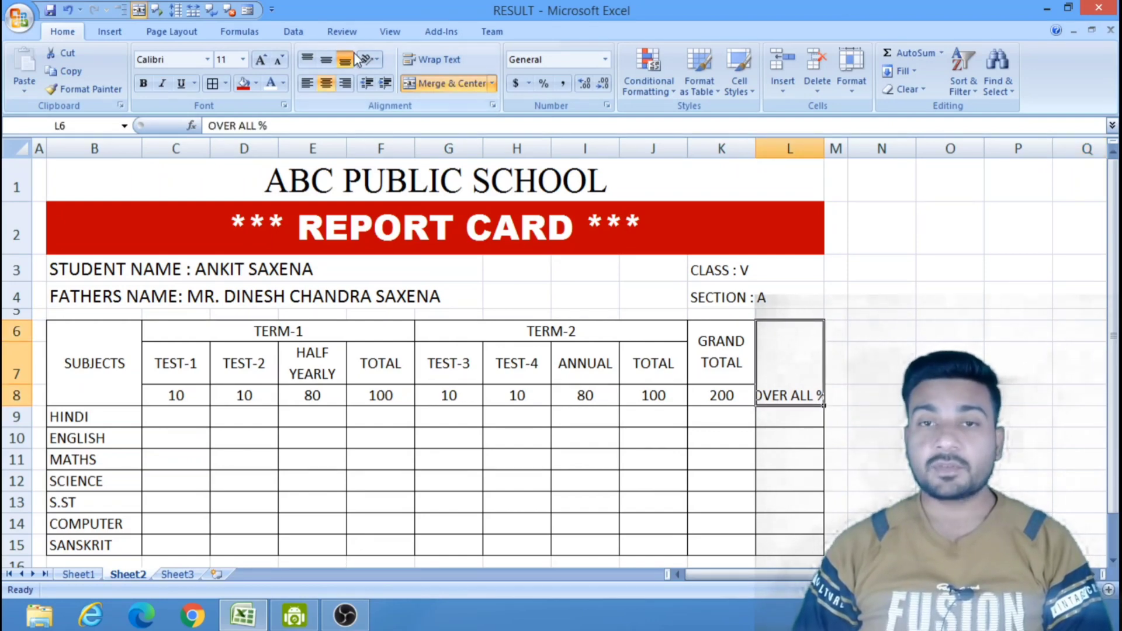
pyautogui.click(431, 60)
pyautogui.click(863, 364)
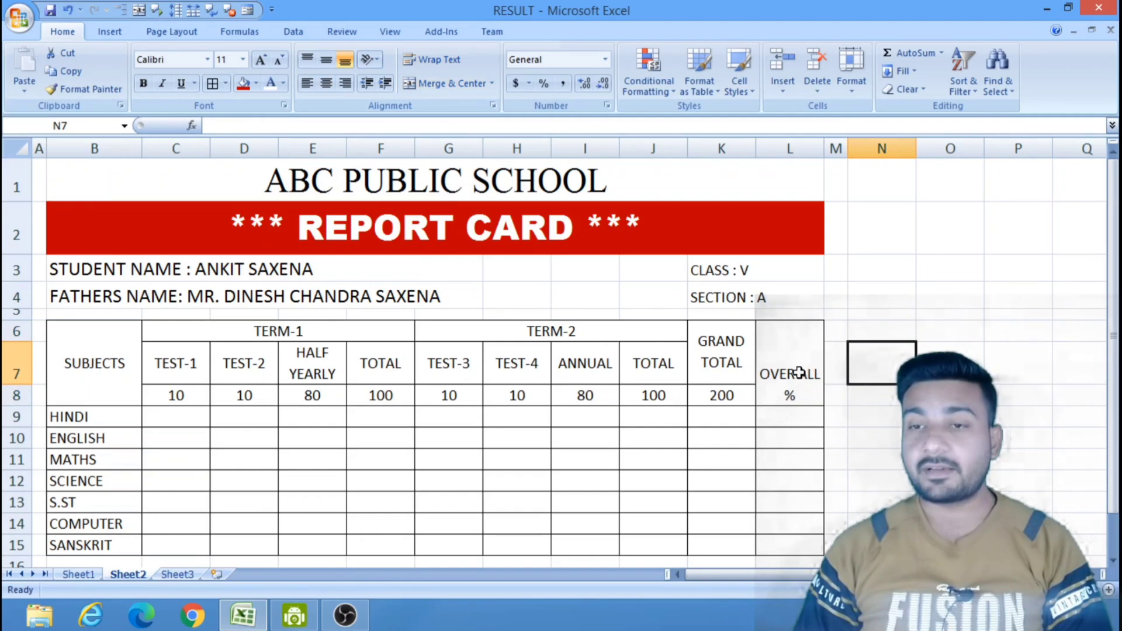
pyautogui.click(799, 373)
pyautogui.click(881, 391)
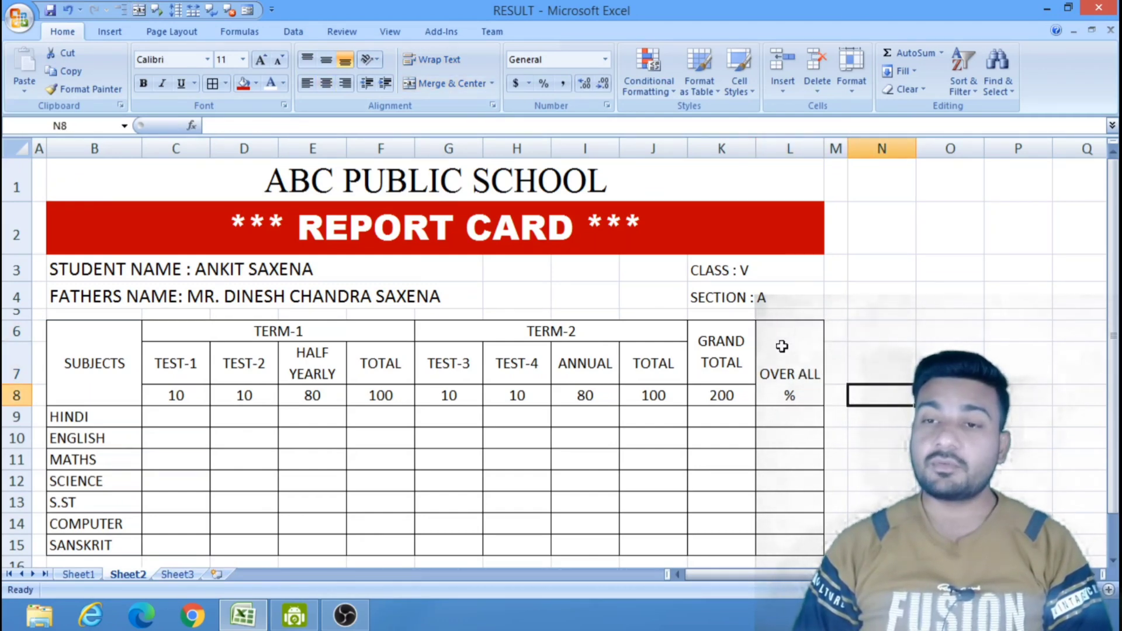
pyautogui.click(783, 348)
pyautogui.click(330, 63)
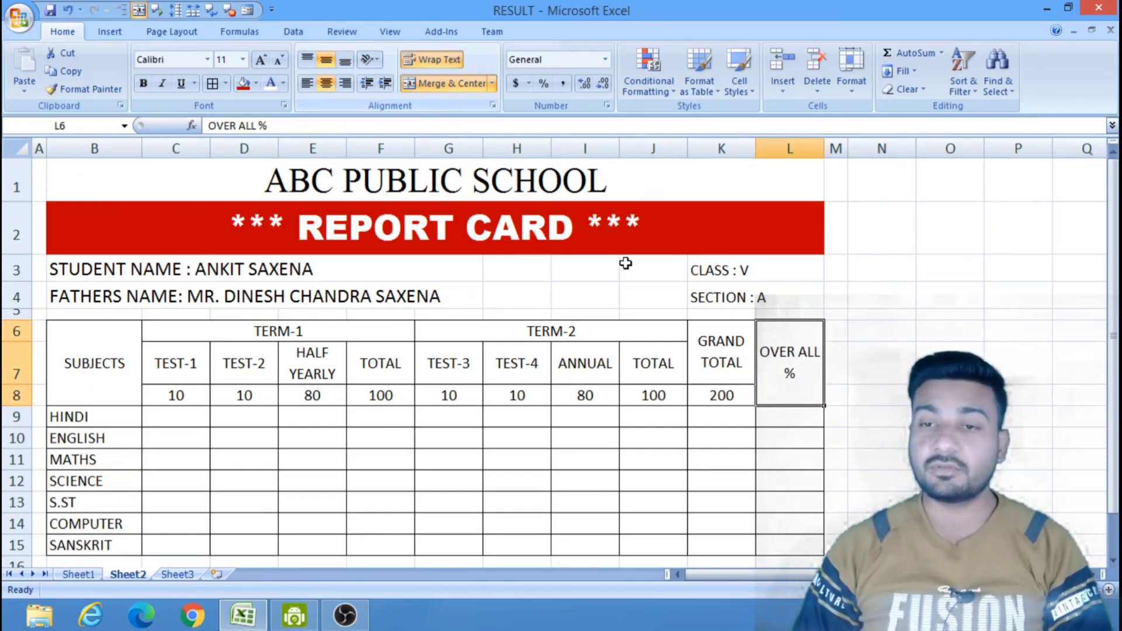
pyautogui.click(950, 416)
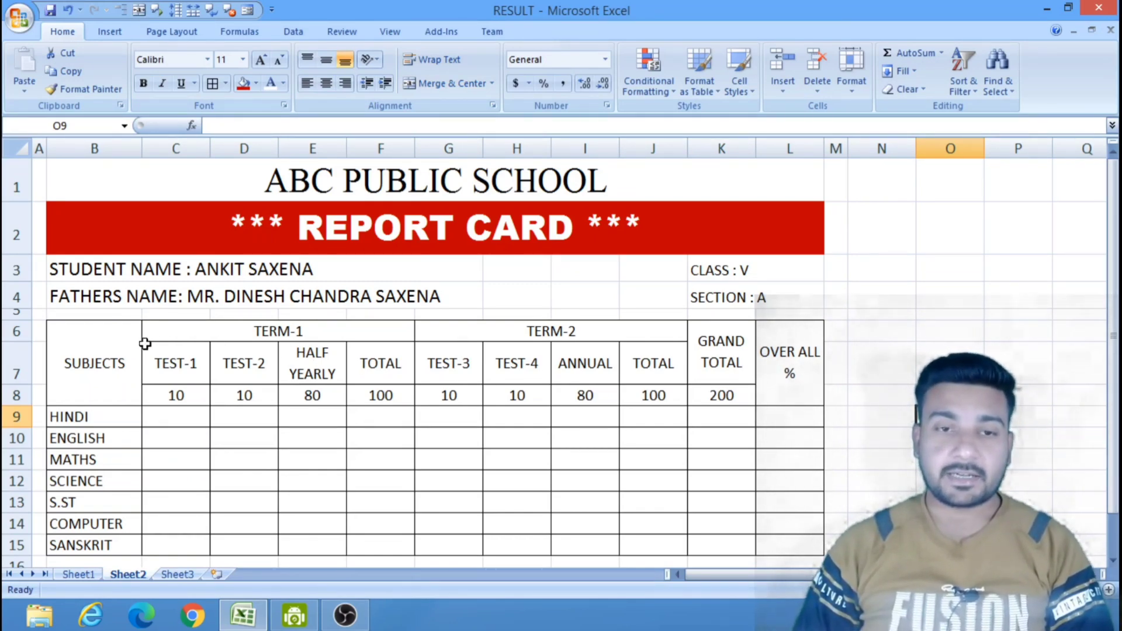
# Set the font of the whole marks table, B6 to L15, to Times New Roman.
pyautogui.moveTo(122, 349); pyautogui.dragTo(774, 544)
pyautogui.click(173, 65)
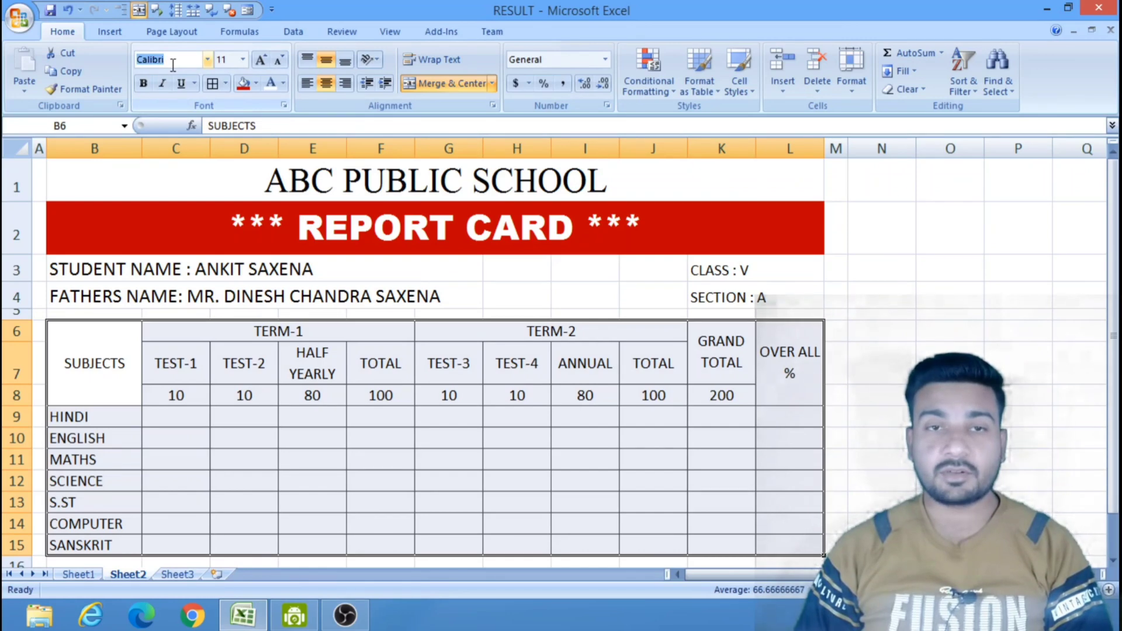
pyautogui.write('Tim')
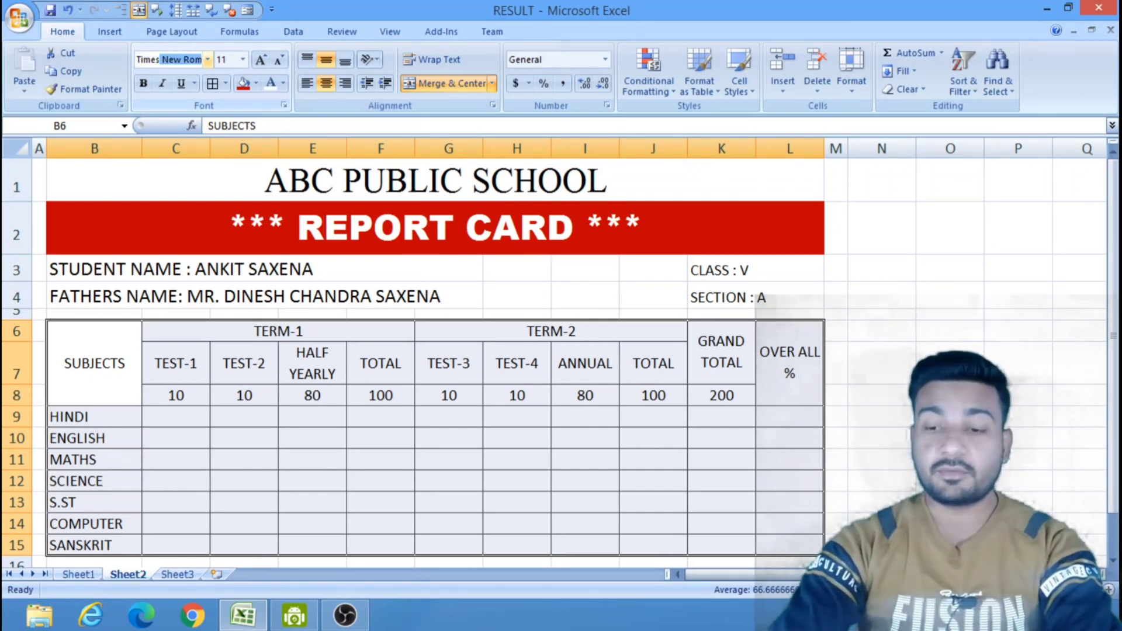
pyautogui.write('es')
pyautogui.press('Return')
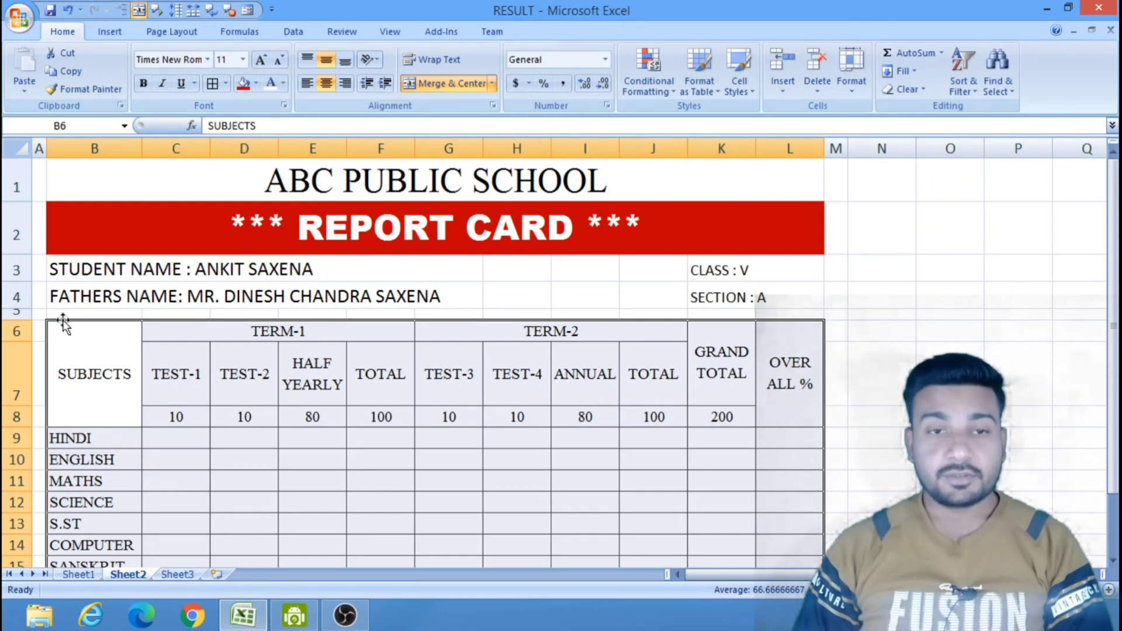
# Slightly reduce the heights of row 5, row 1 and row 2 so more of the marks table fits on screen.
pyautogui.moveTo(27, 319); pyautogui.dragTo(29, 316)
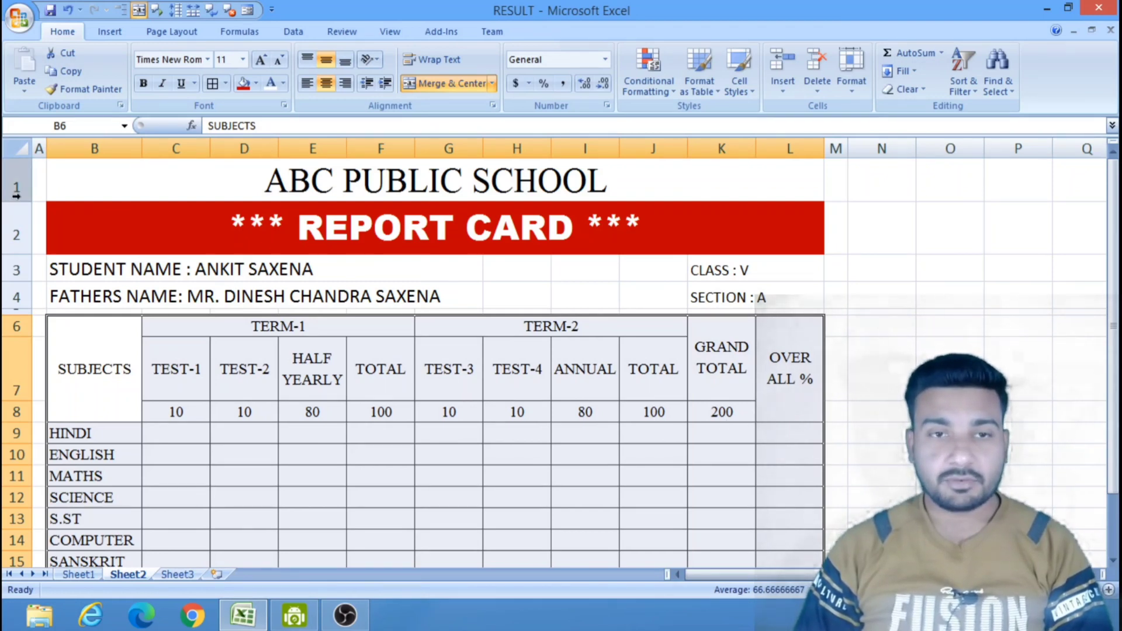
pyautogui.moveTo(21, 198); pyautogui.dragTo(22, 195)
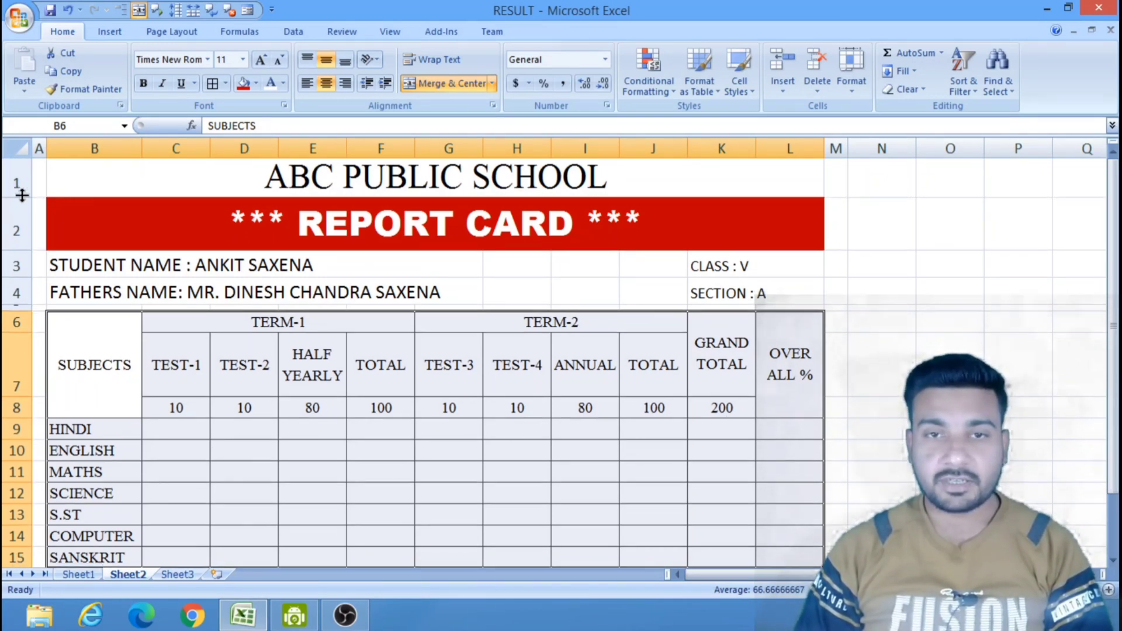
pyautogui.click(873, 432)
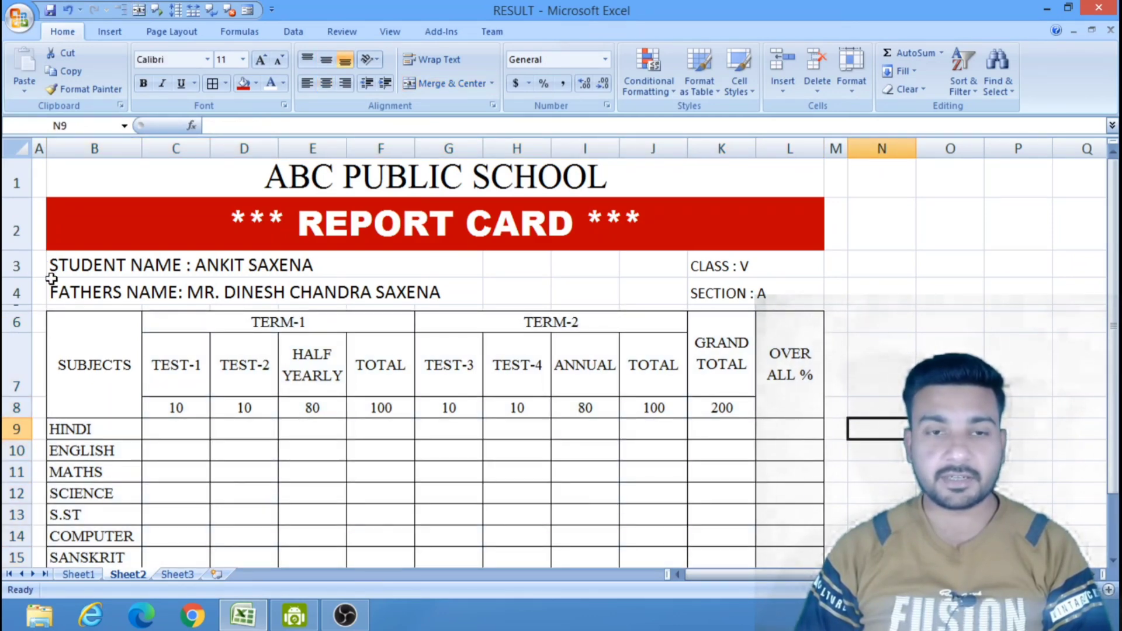
pyautogui.moveTo(19, 250); pyautogui.dragTo(21, 240)
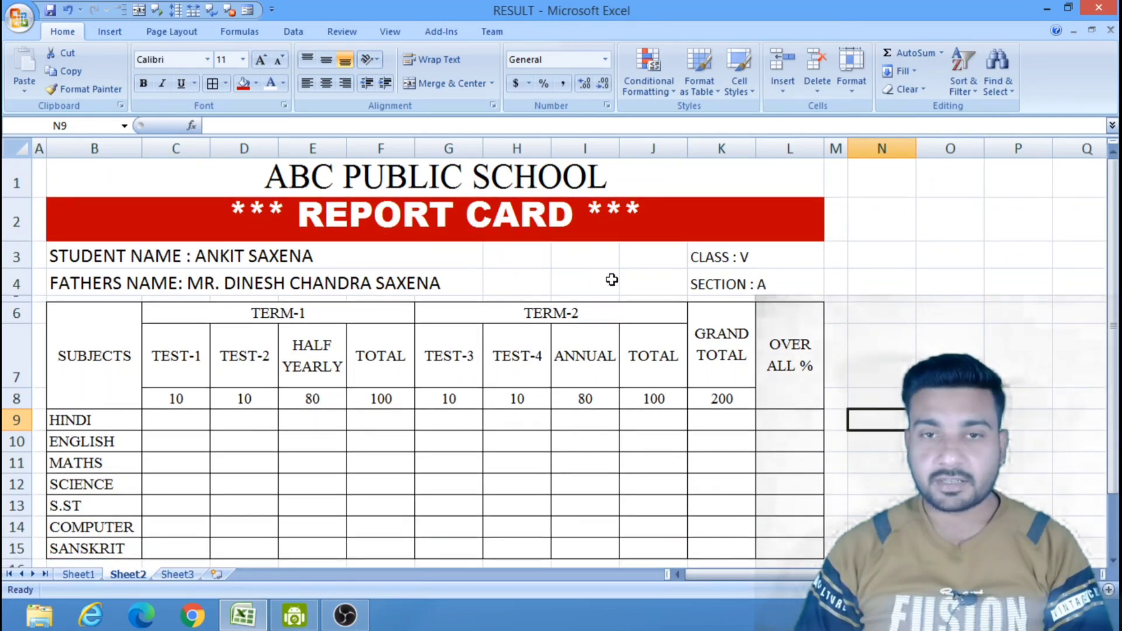
pyautogui.click(978, 299)
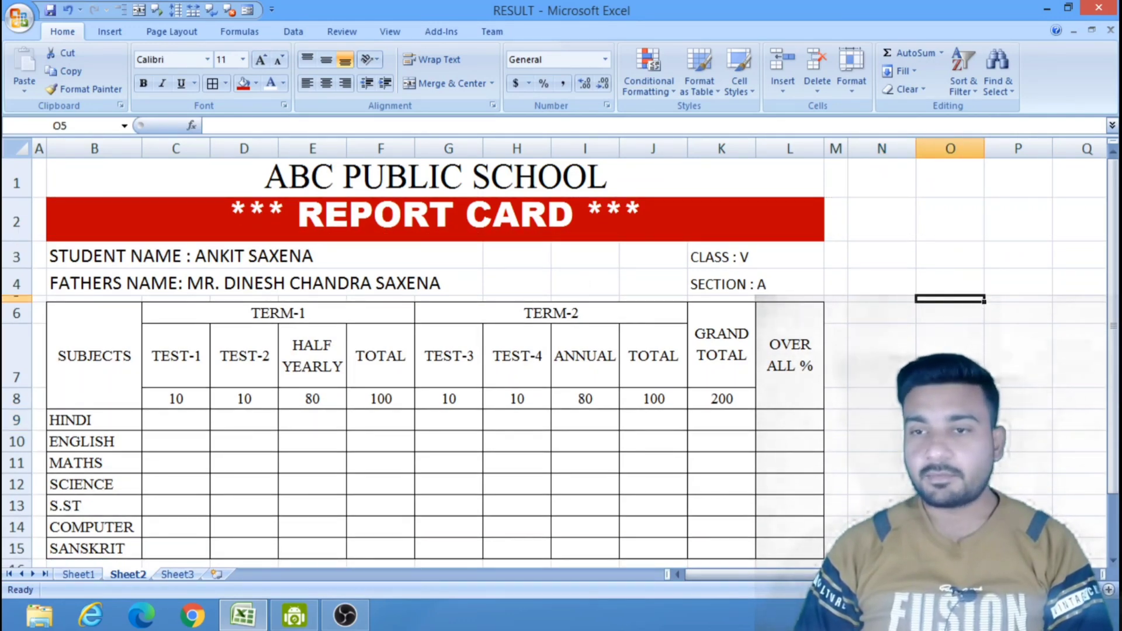
# Slightly narrow the empty margin columns M and A on either side of the report card.
pyautogui.click(947, 441)
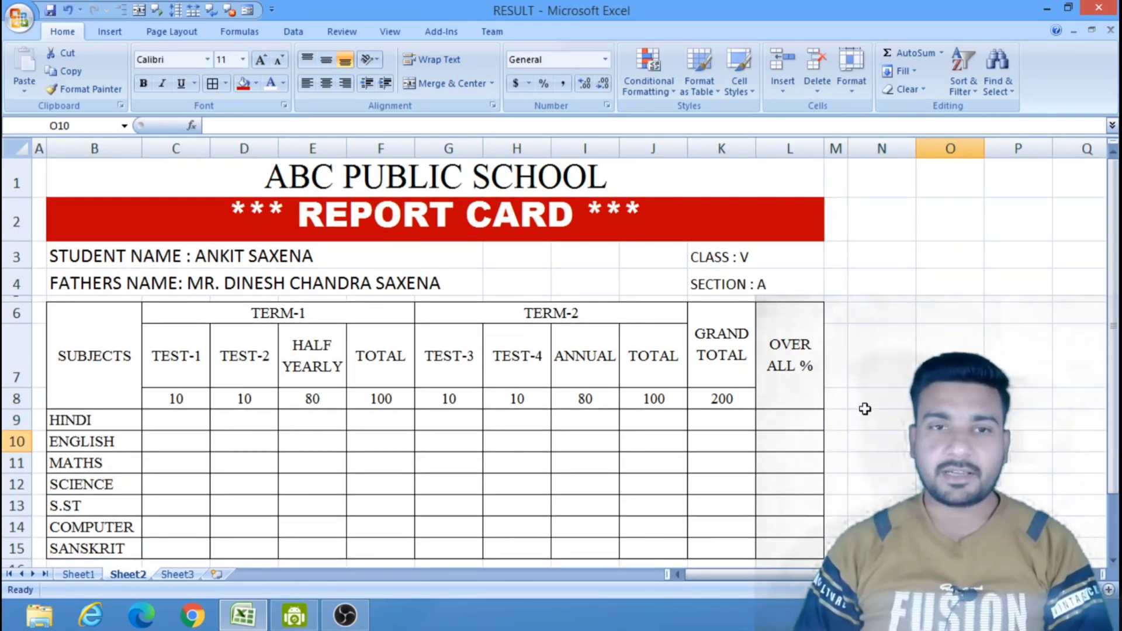
pyautogui.moveTo(847, 149); pyautogui.dragTo(840, 148)
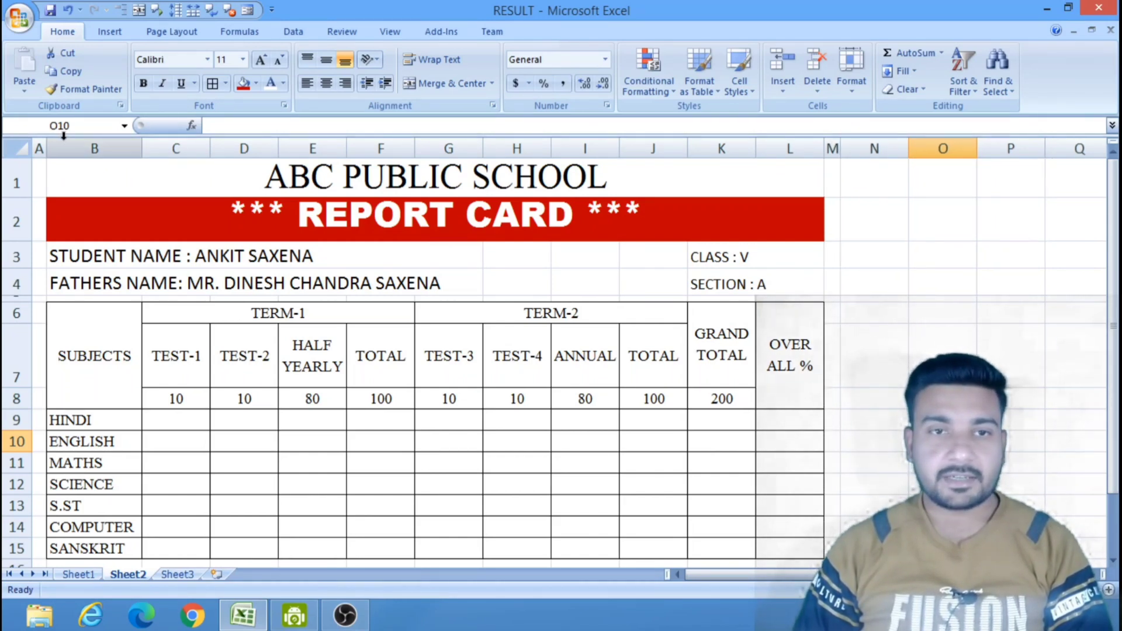
pyautogui.moveTo(48, 148); pyautogui.dragTo(45, 148)
pyautogui.click(932, 286)
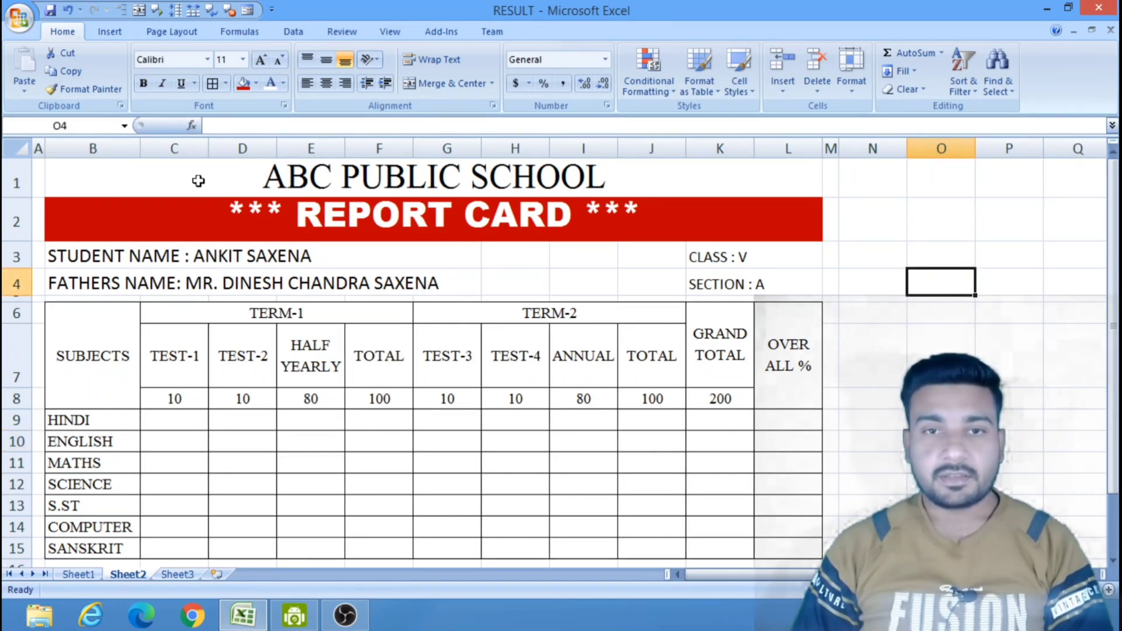
# Fill the school name cell in row 1 and the student details block B3 to L5 with standard orange.
pyautogui.click(192, 174)
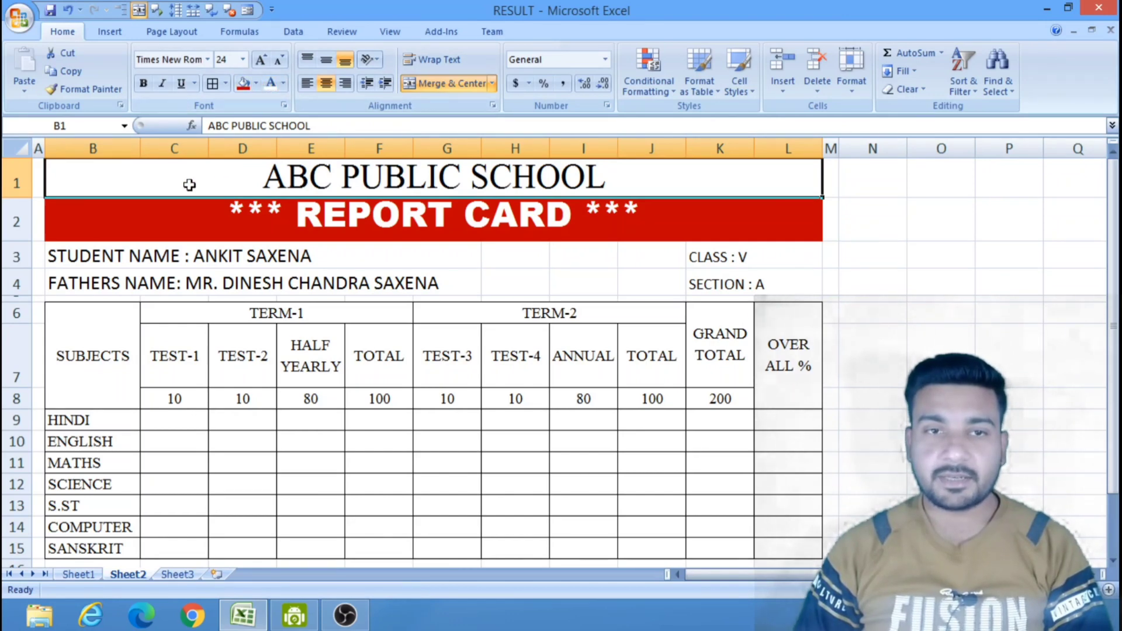
pyautogui.click(226, 84)
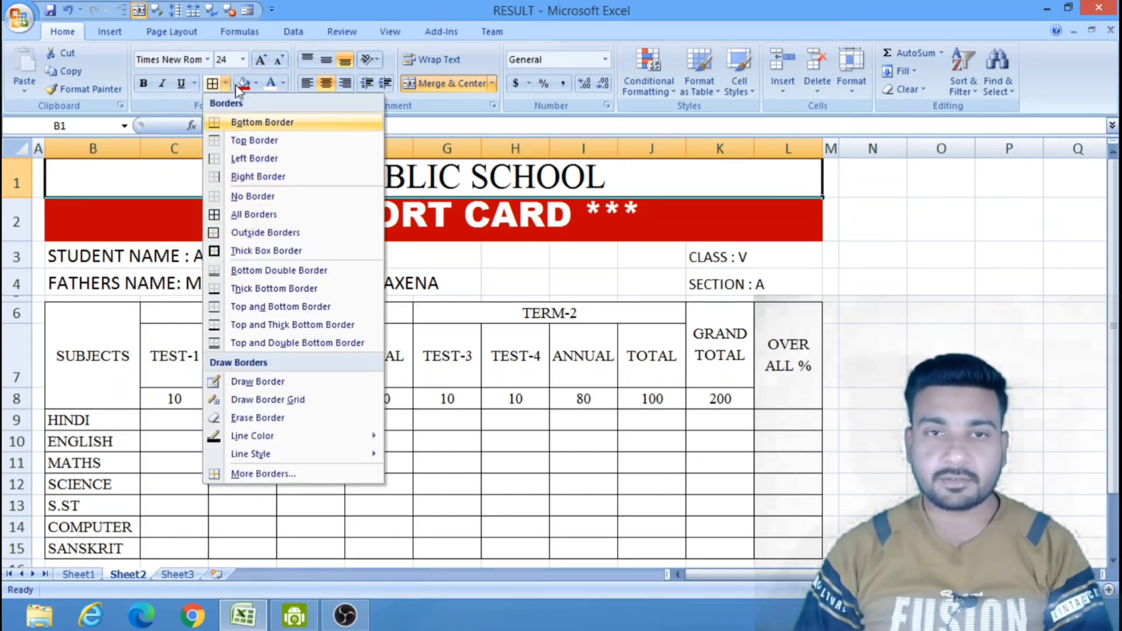
pyautogui.click(255, 83)
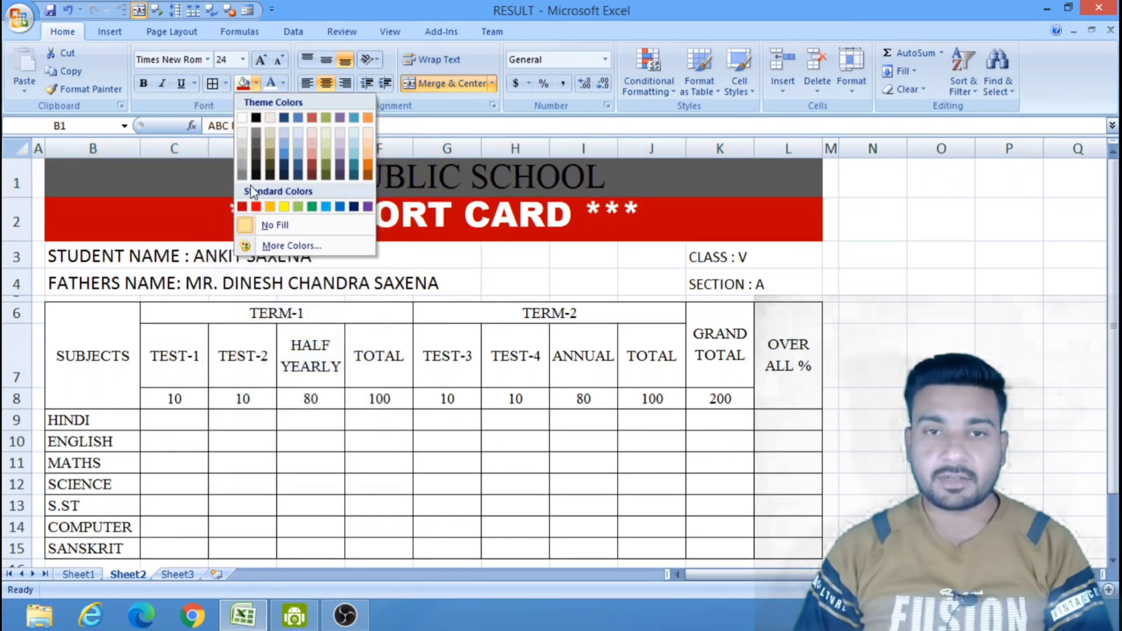
pyautogui.click(269, 207)
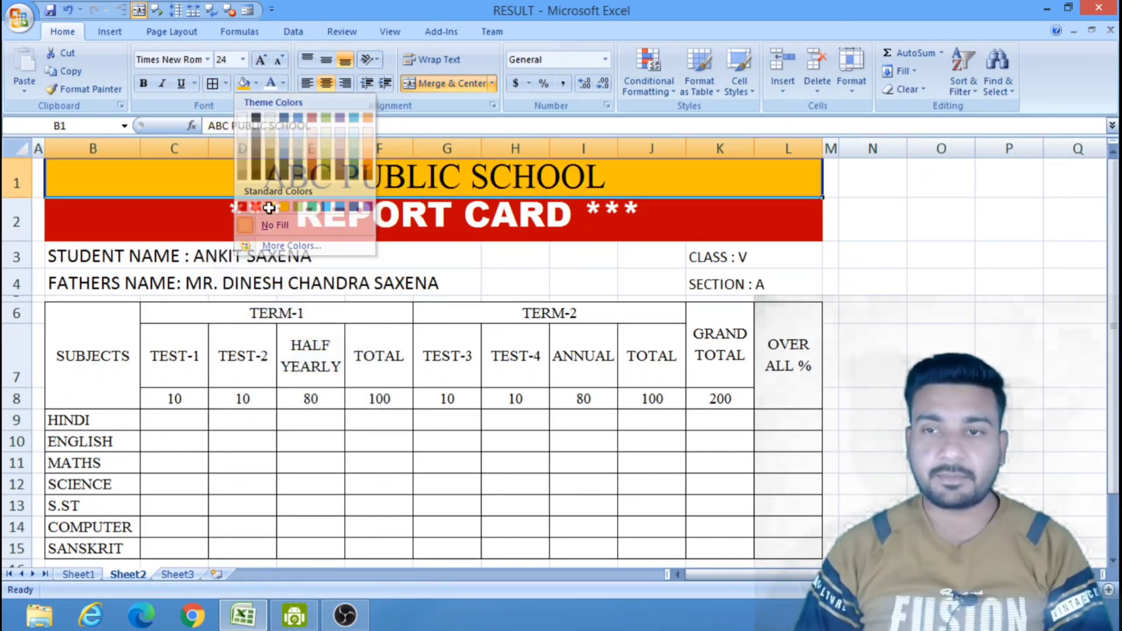
pyautogui.click(939, 281)
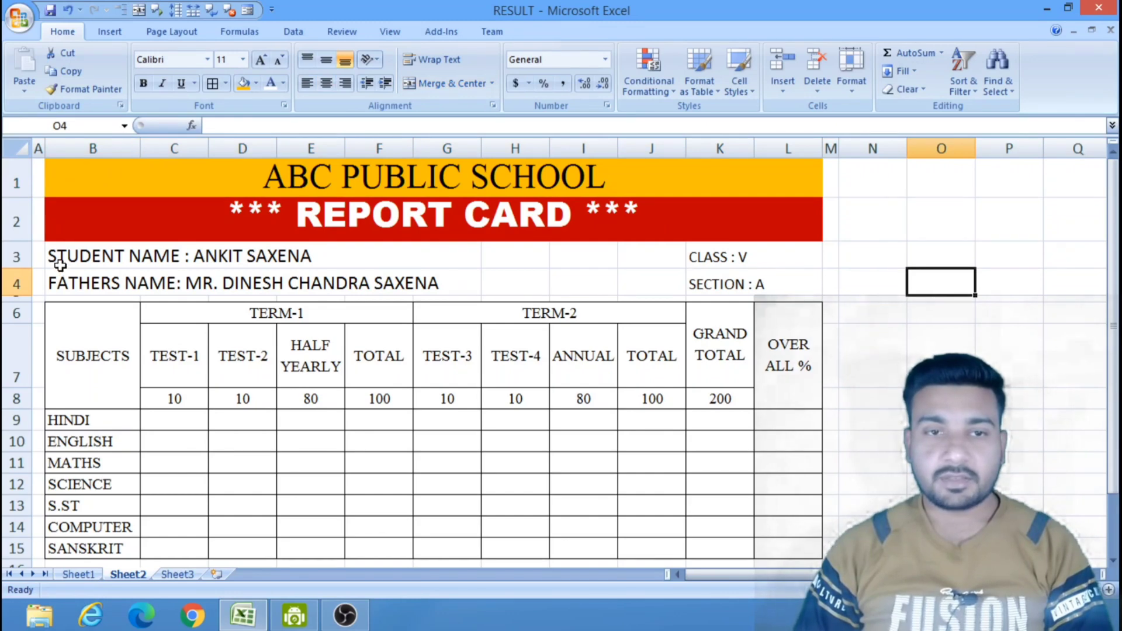
pyautogui.moveTo(60, 265); pyautogui.dragTo(758, 297)
pyautogui.click(243, 82)
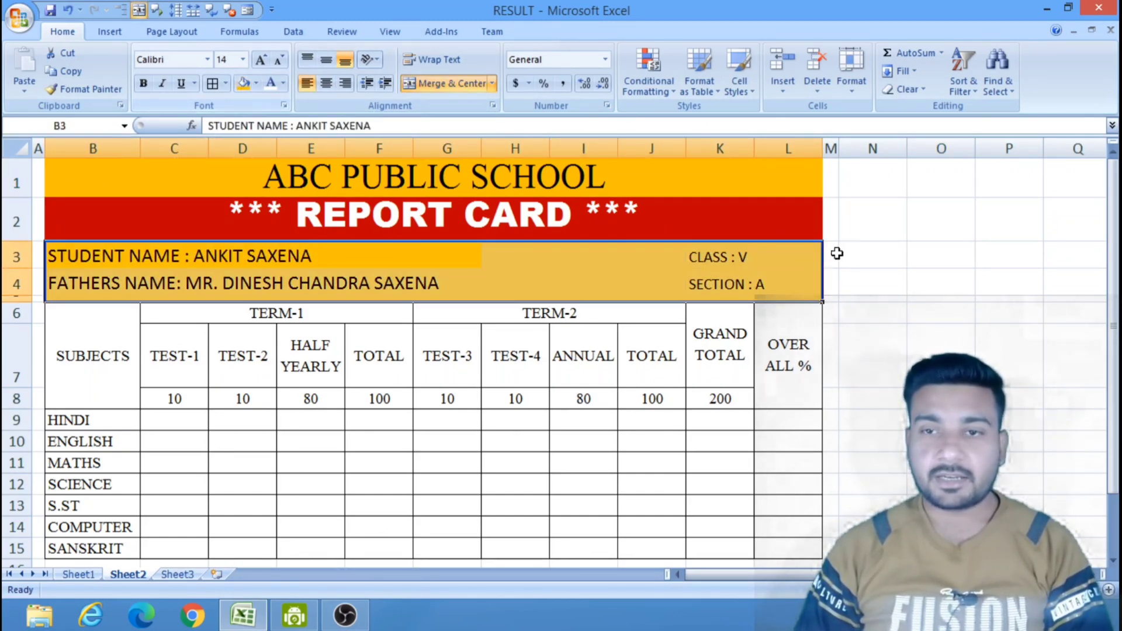
# Fill the narrow margin columns A and M beside the report card, rows 1 to 16, with the same orange.
pyautogui.click(941, 282)
pyautogui.click(35, 172)
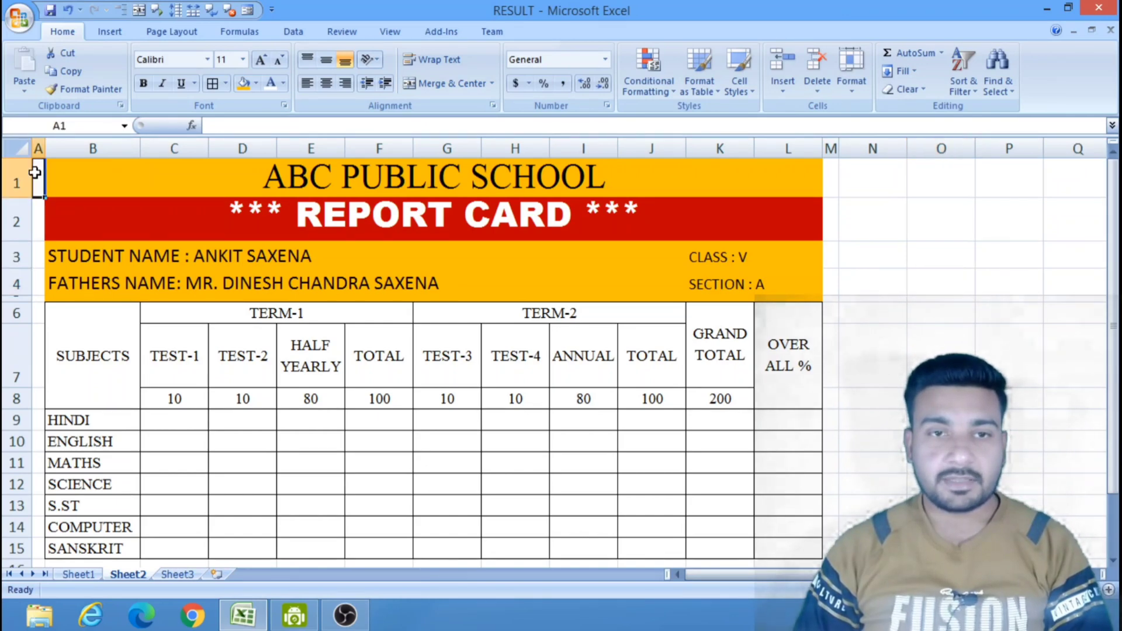
pyautogui.moveTo(35, 172); pyautogui.dragTo(39, 562)
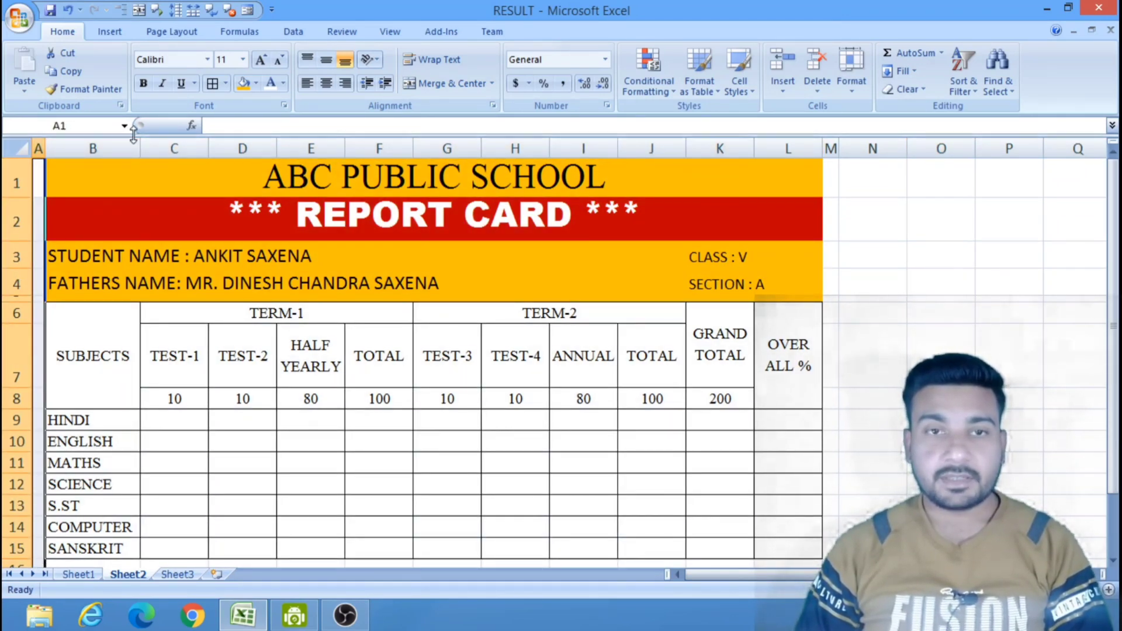
pyautogui.click(242, 85)
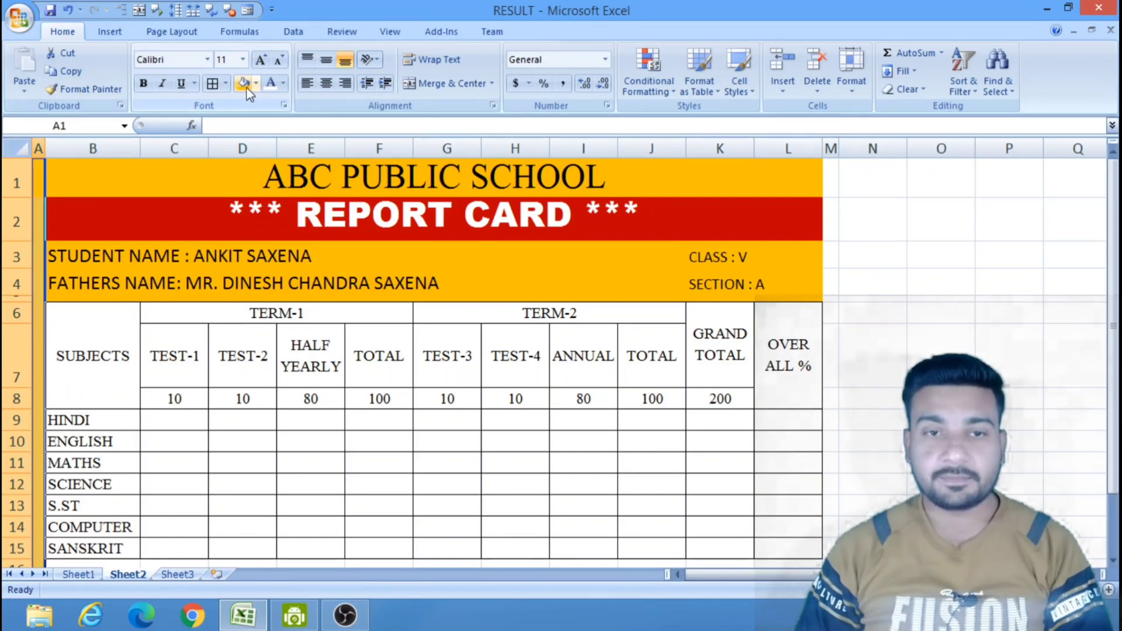
pyautogui.click(915, 312)
pyautogui.moveTo(830, 175); pyautogui.dragTo(826, 562)
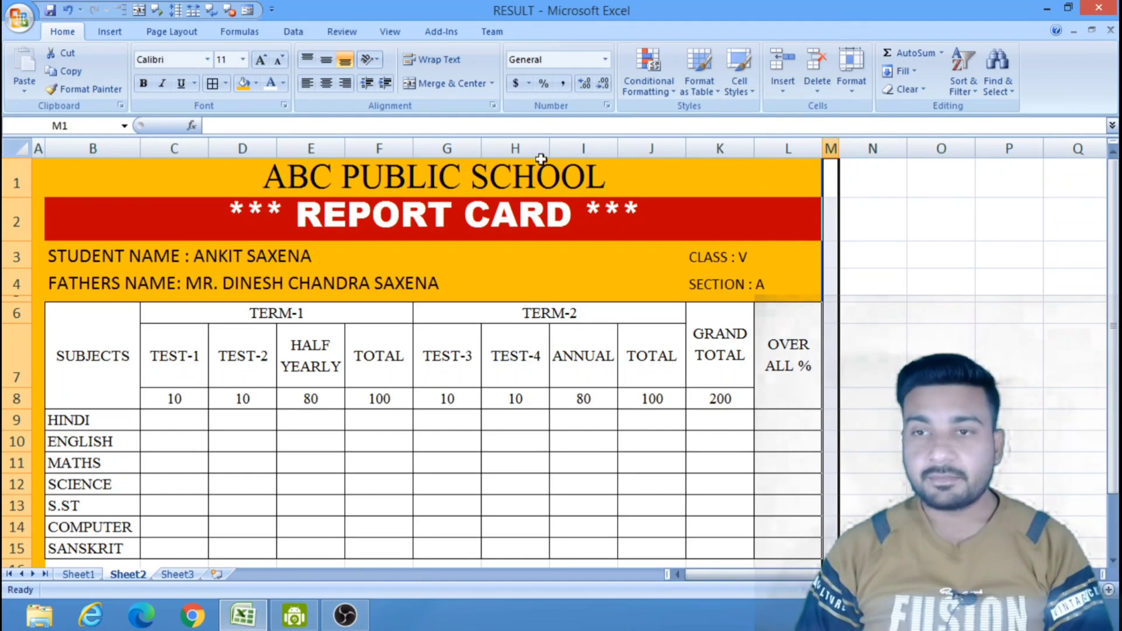
pyautogui.click(242, 84)
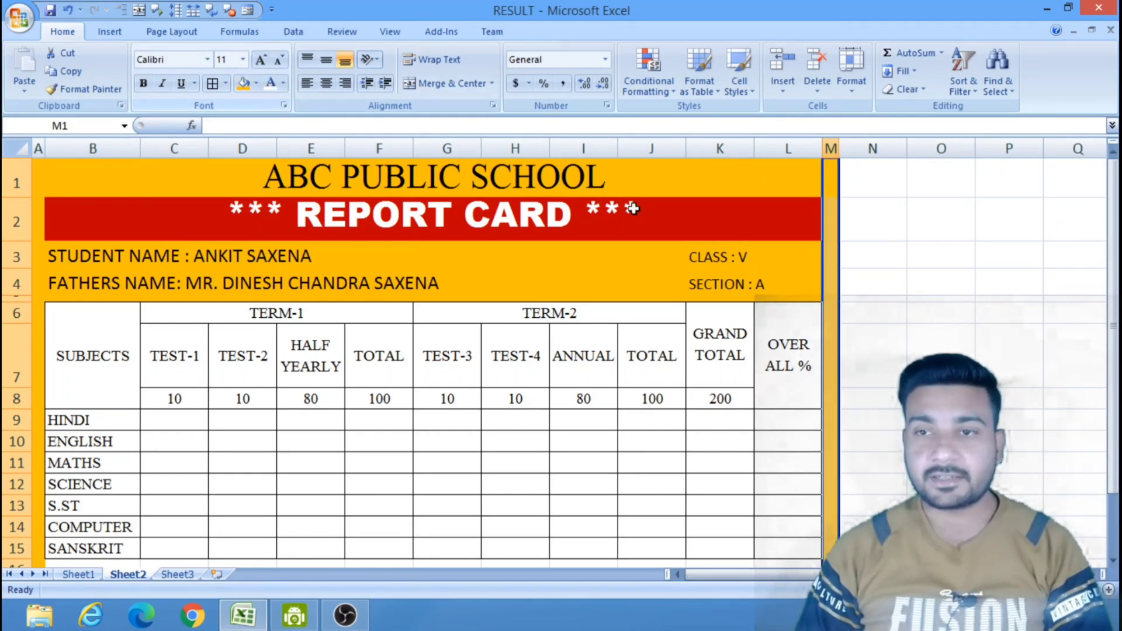
pyautogui.click(994, 281)
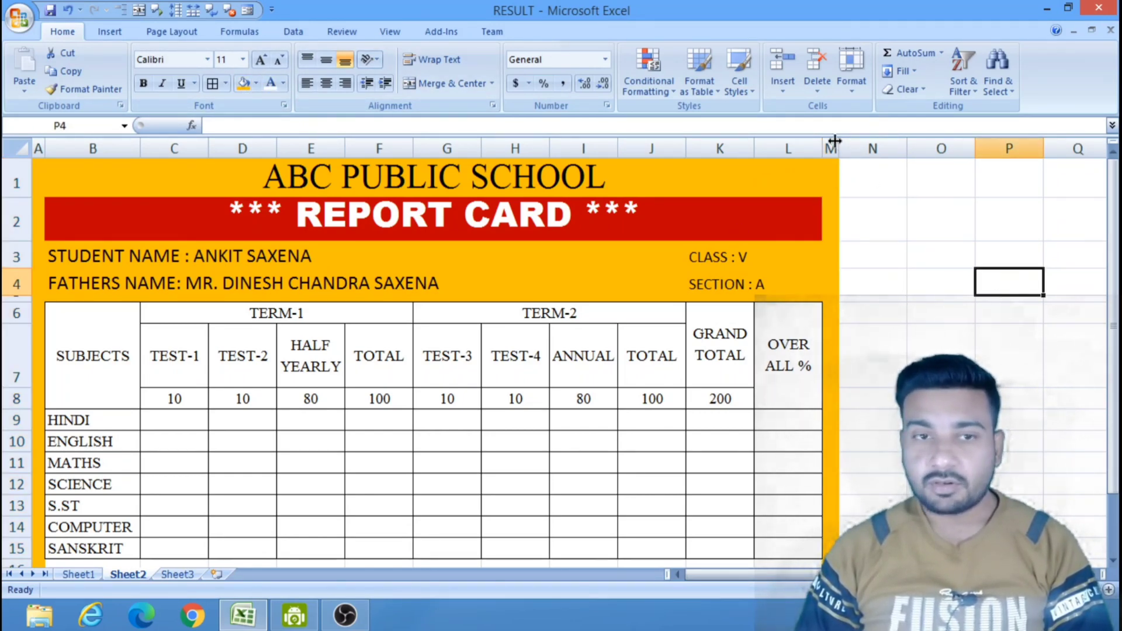
# Fill row 16 below the marks table, from A16 to M16, with orange to close the frame.
pyautogui.scroll(-2, 849, 283)
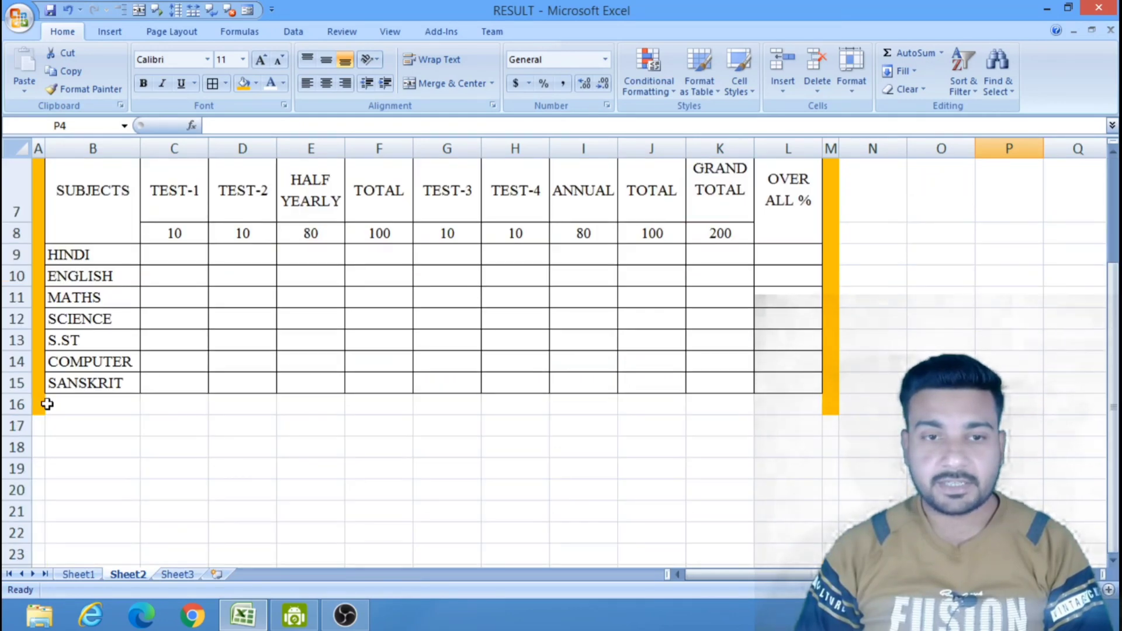
pyautogui.moveTo(42, 403); pyautogui.dragTo(829, 405)
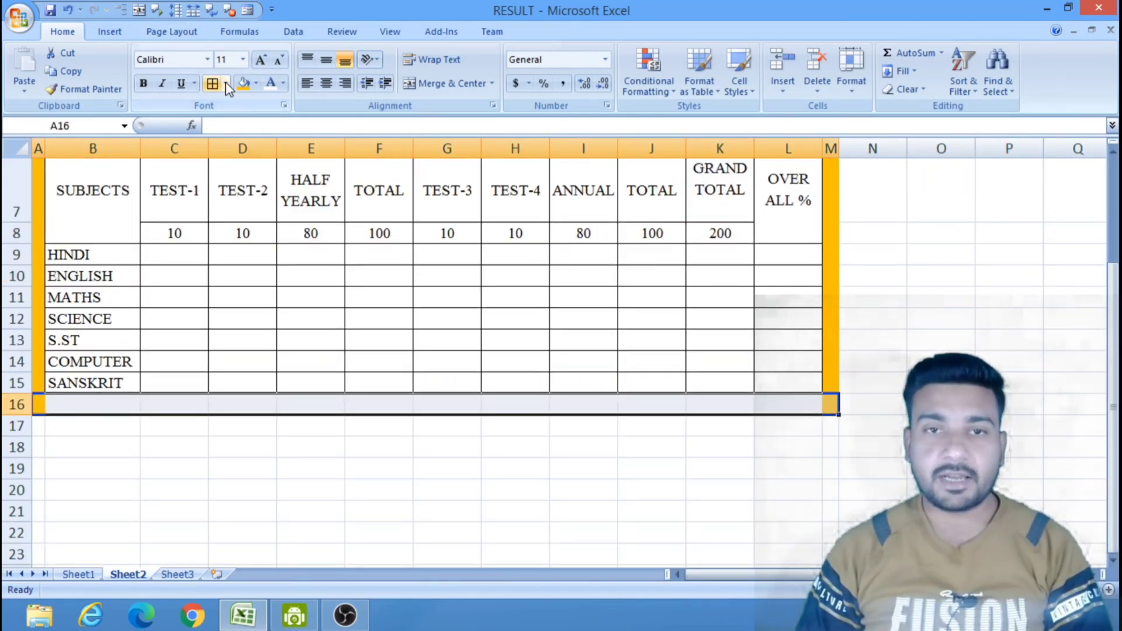
pyautogui.click(243, 83)
pyautogui.click(567, 500)
pyautogui.scroll(2, 567, 500)
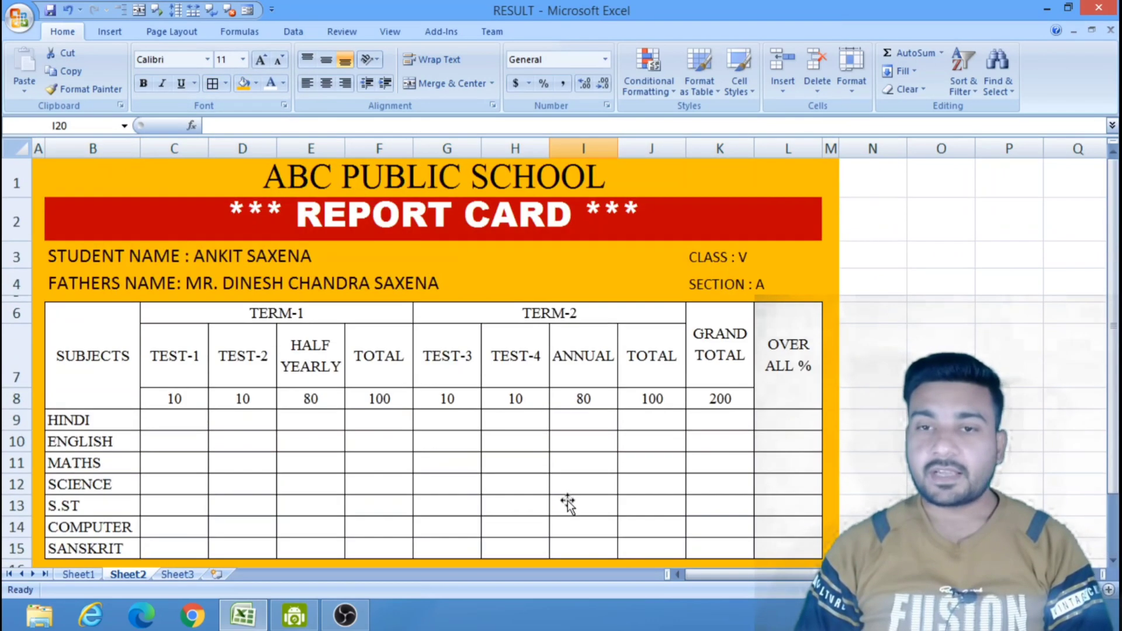
pyautogui.click(935, 305)
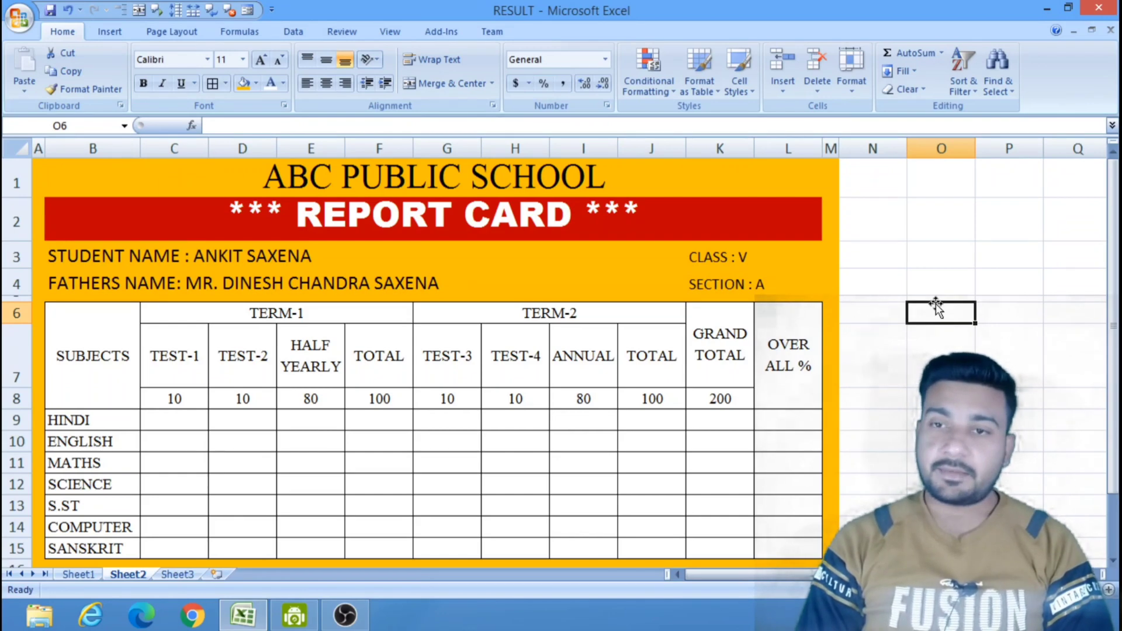
# Set the font size of the Class and Section cells in K3 and K4 to 14.
pyautogui.click(276, 252)
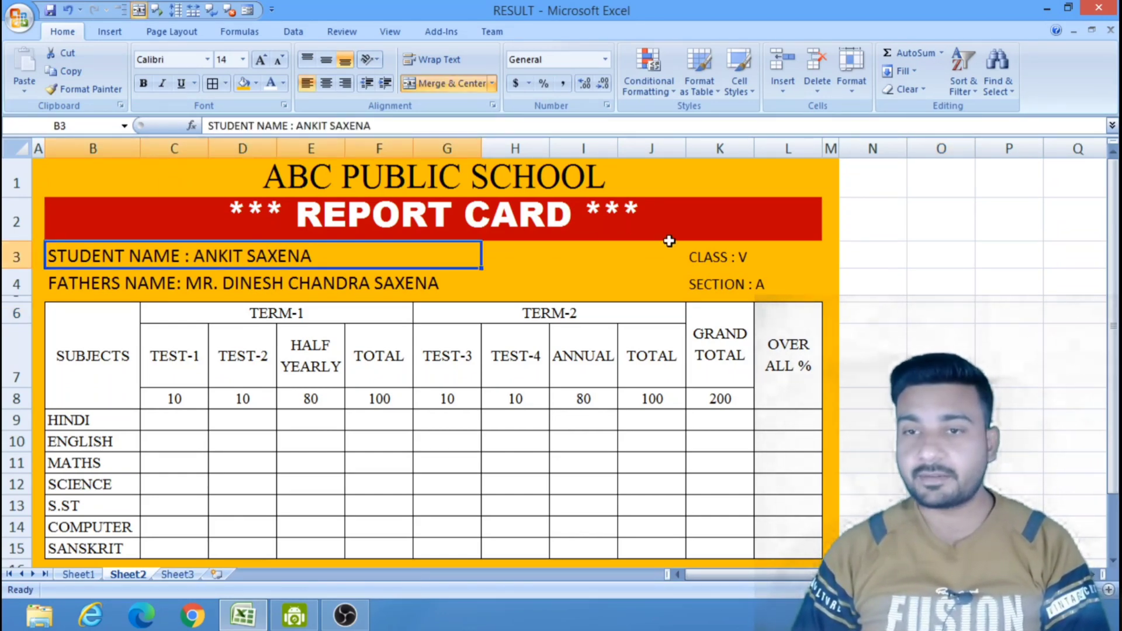
pyautogui.moveTo(710, 255); pyautogui.dragTo(724, 281)
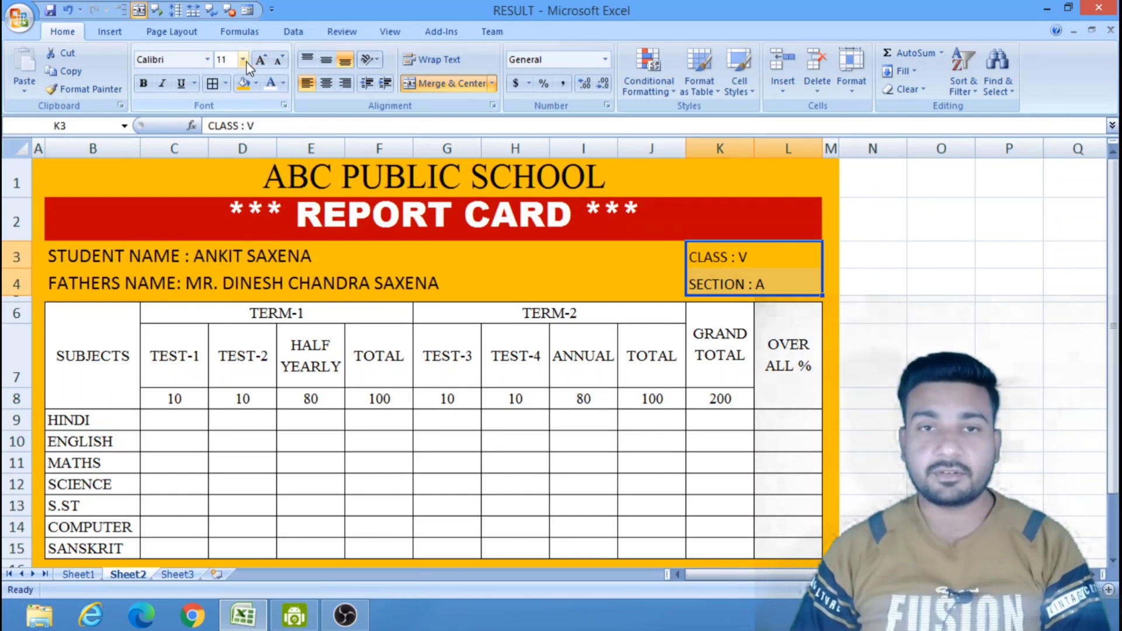
pyautogui.click(243, 59)
pyautogui.click(224, 148)
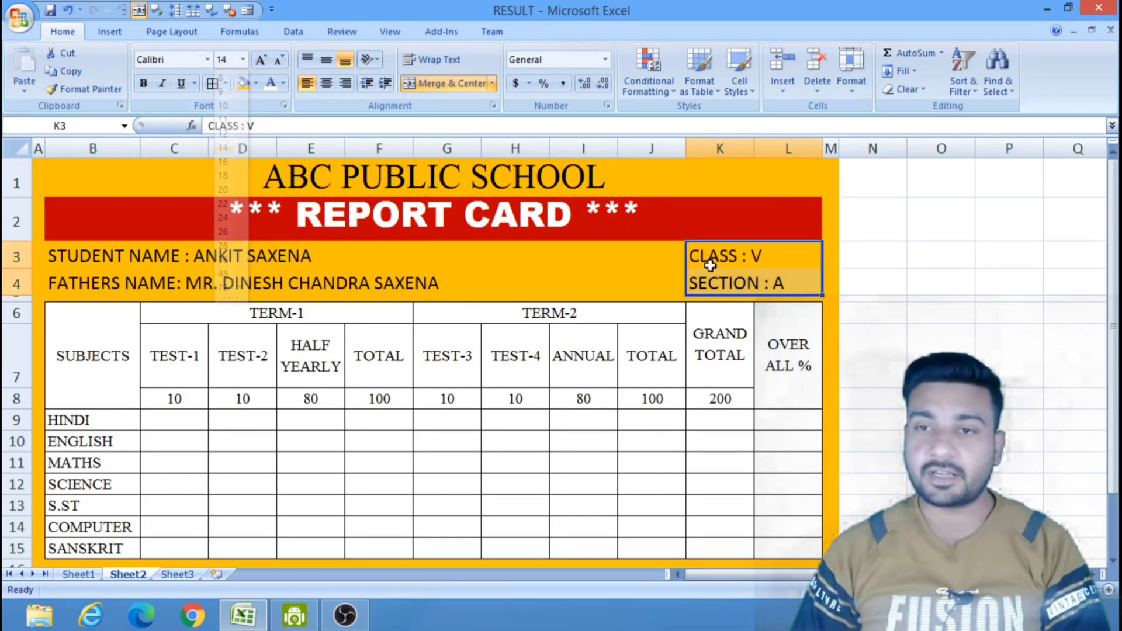
pyautogui.click(1074, 313)
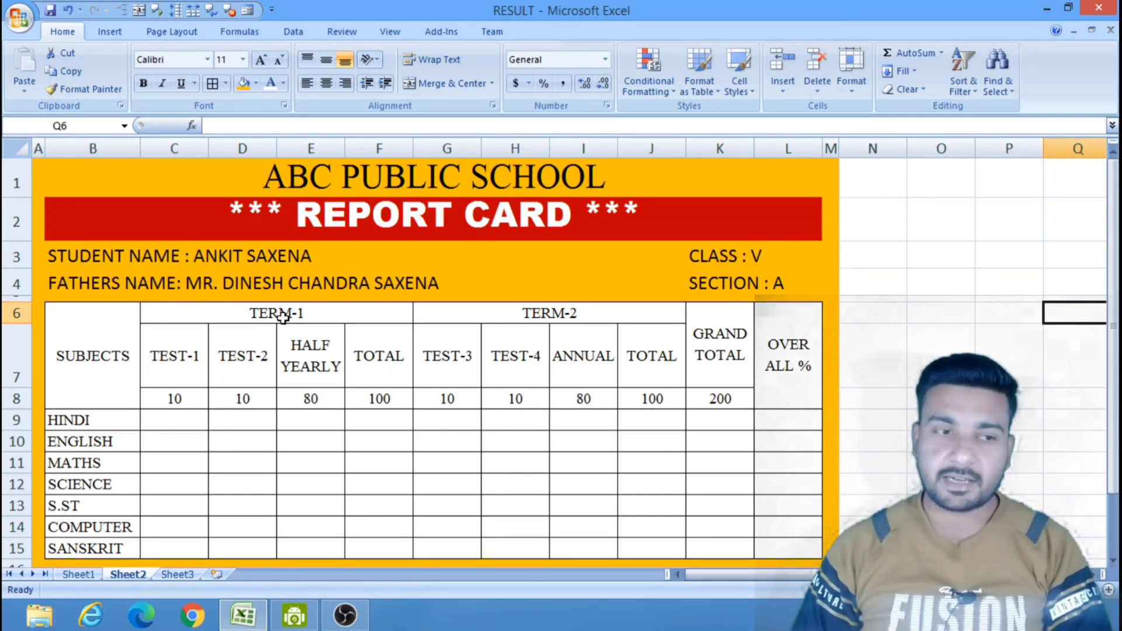
# Fill the TERM-1 heading block, C6 to F8, with a light red theme color.
pyautogui.moveTo(282, 316); pyautogui.dragTo(307, 399)
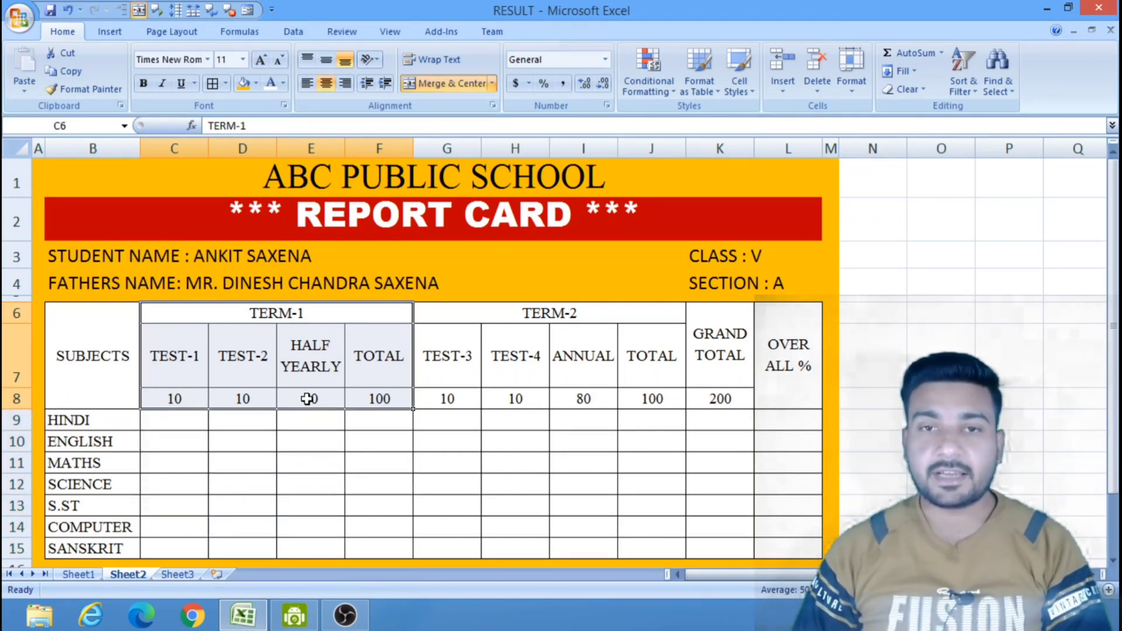
pyautogui.click(256, 83)
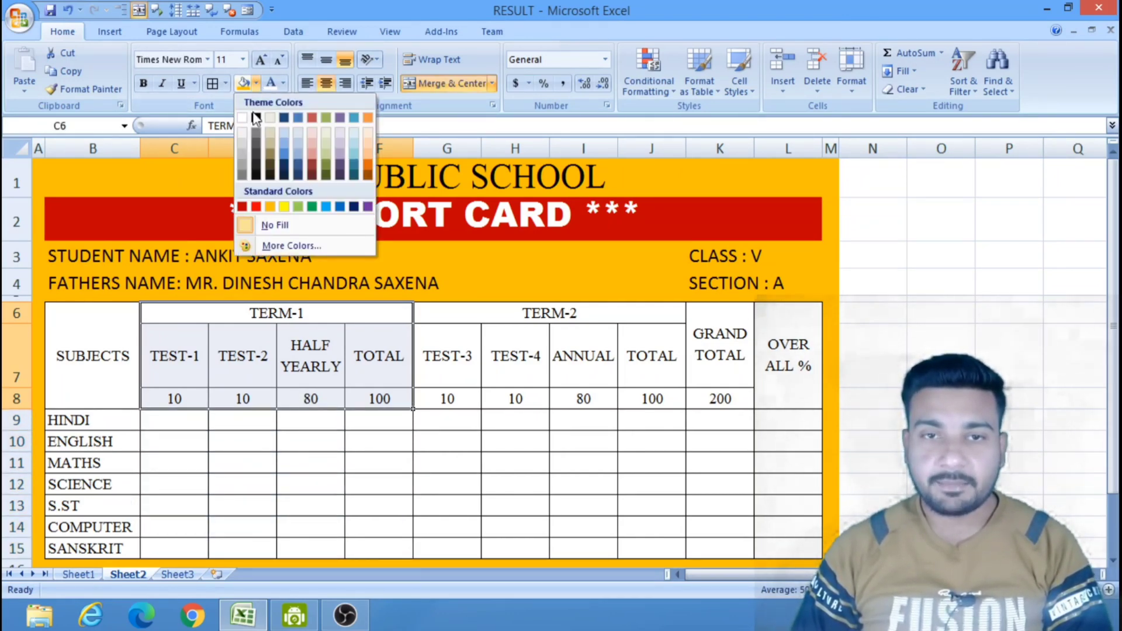
pyautogui.click(311, 146)
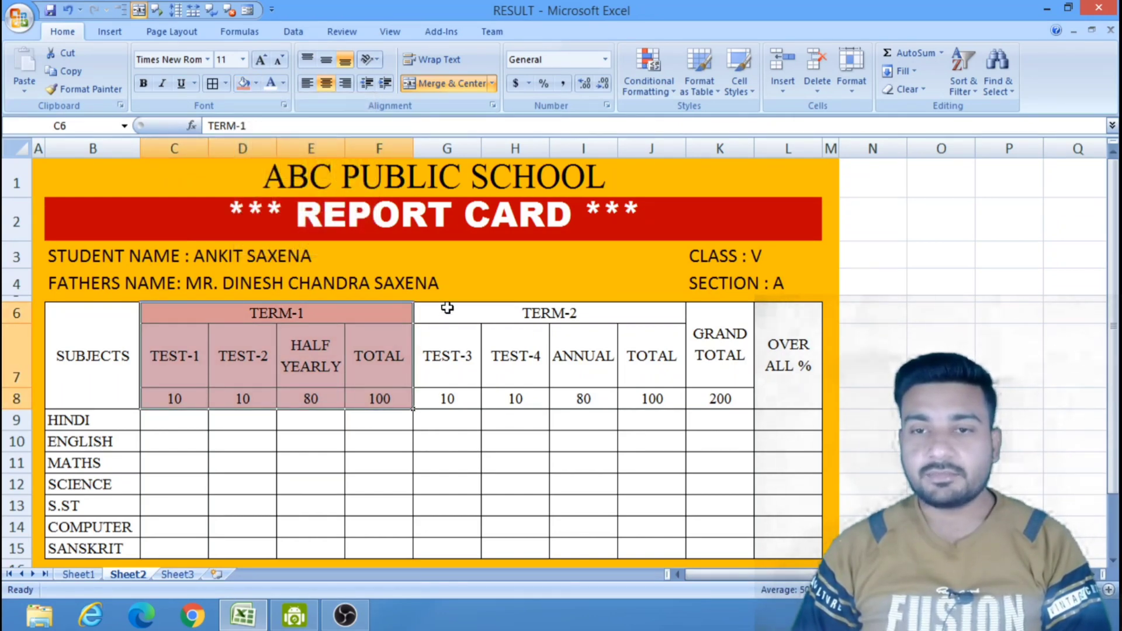
# Fill the TERM-2 heading block, G6 to J8, with a light olive green theme color.
pyautogui.moveTo(447, 308); pyautogui.dragTo(473, 348)
pyautogui.moveTo(493, 388); pyautogui.dragTo(496, 393)
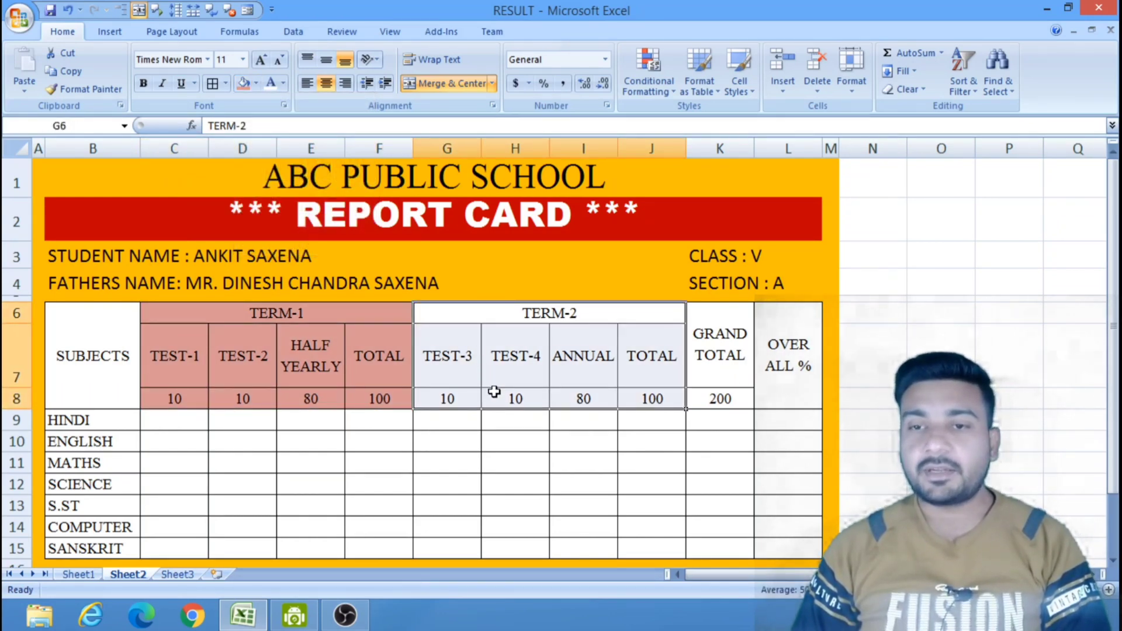
pyautogui.click(256, 82)
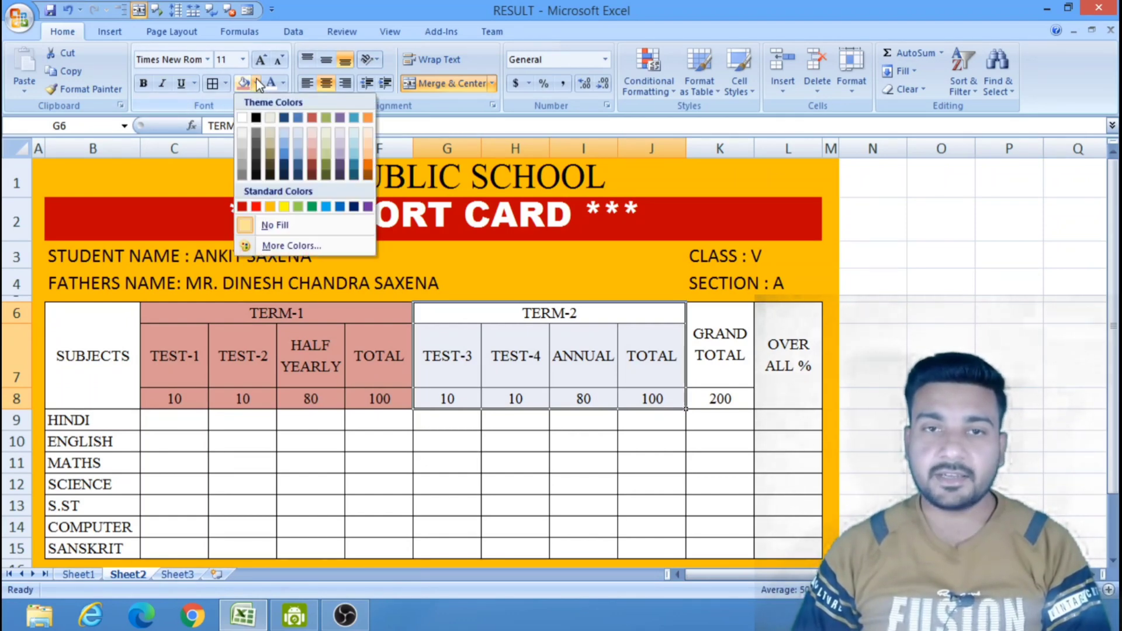
pyautogui.click(326, 163)
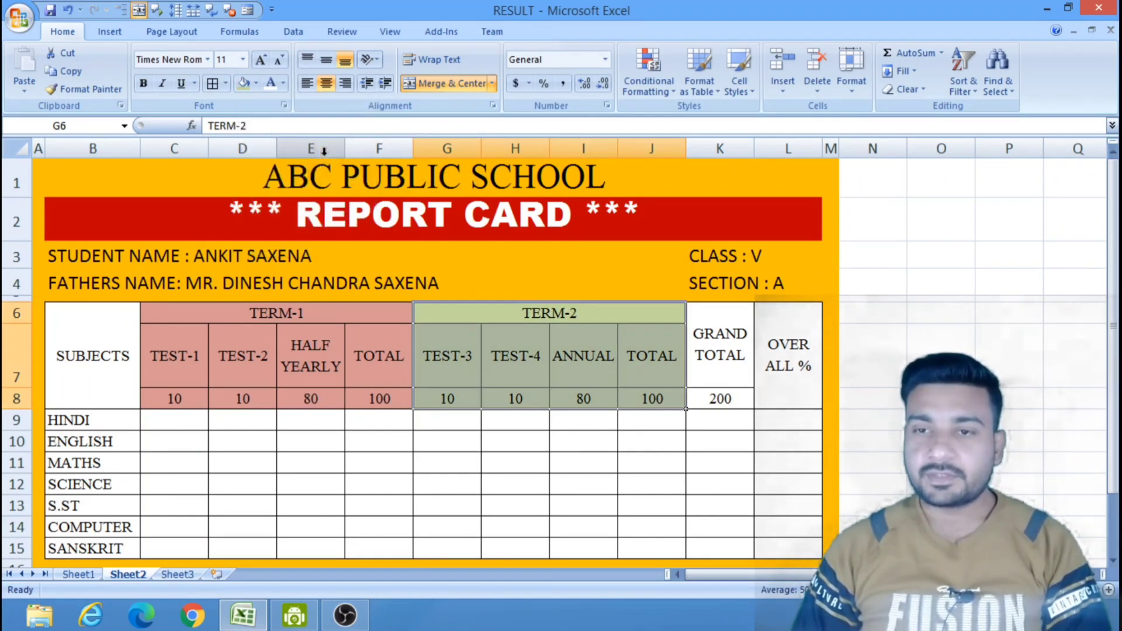
pyautogui.click(961, 291)
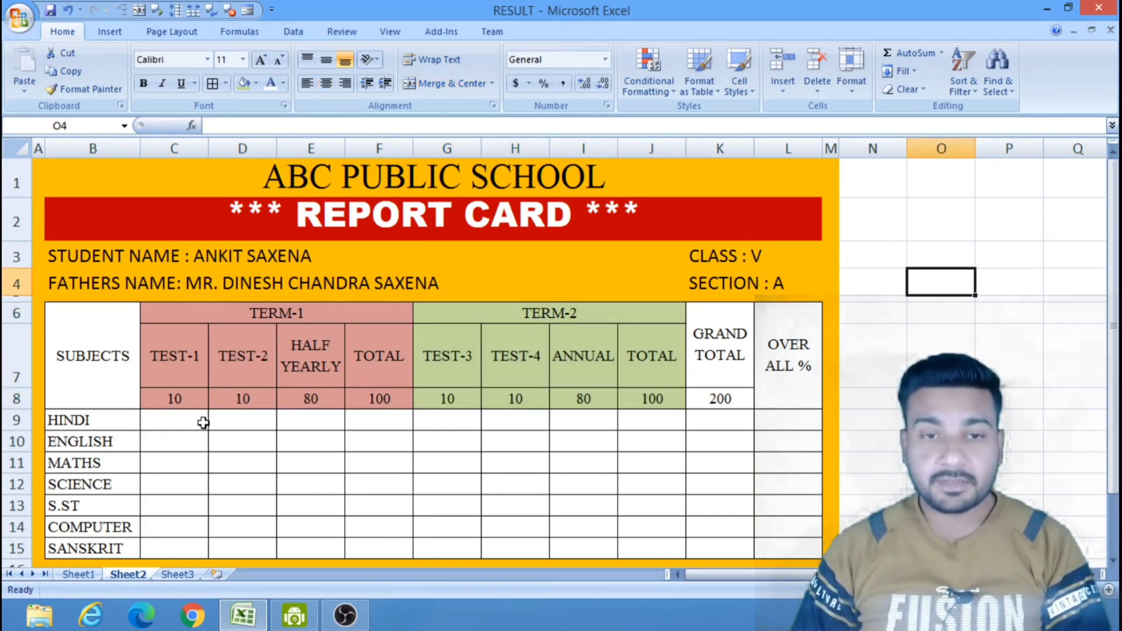
# Fill the empty marks cells of both terms, C9 to J15, with a light orange theme color.
pyautogui.moveTo(203, 422); pyautogui.dragTo(656, 542)
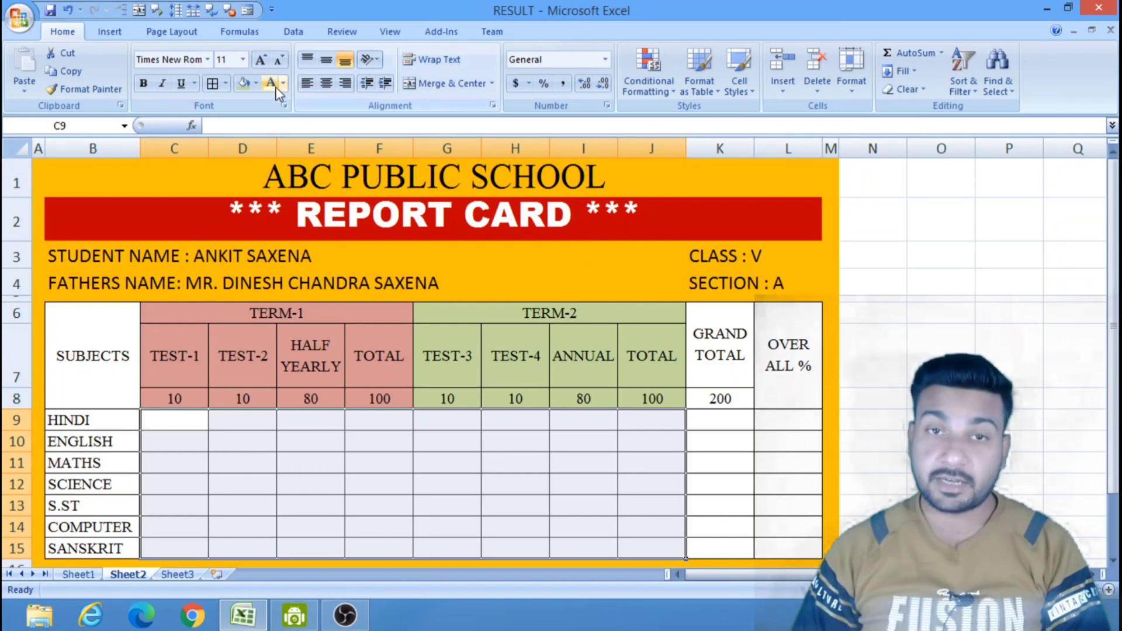
pyautogui.click(256, 83)
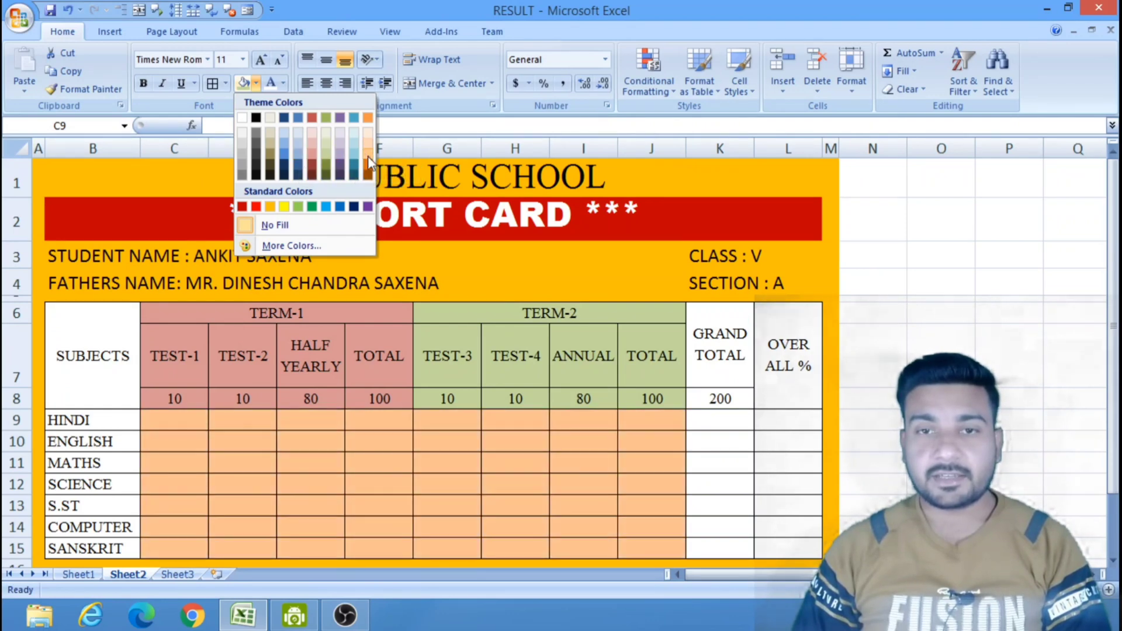
pyautogui.click(369, 159)
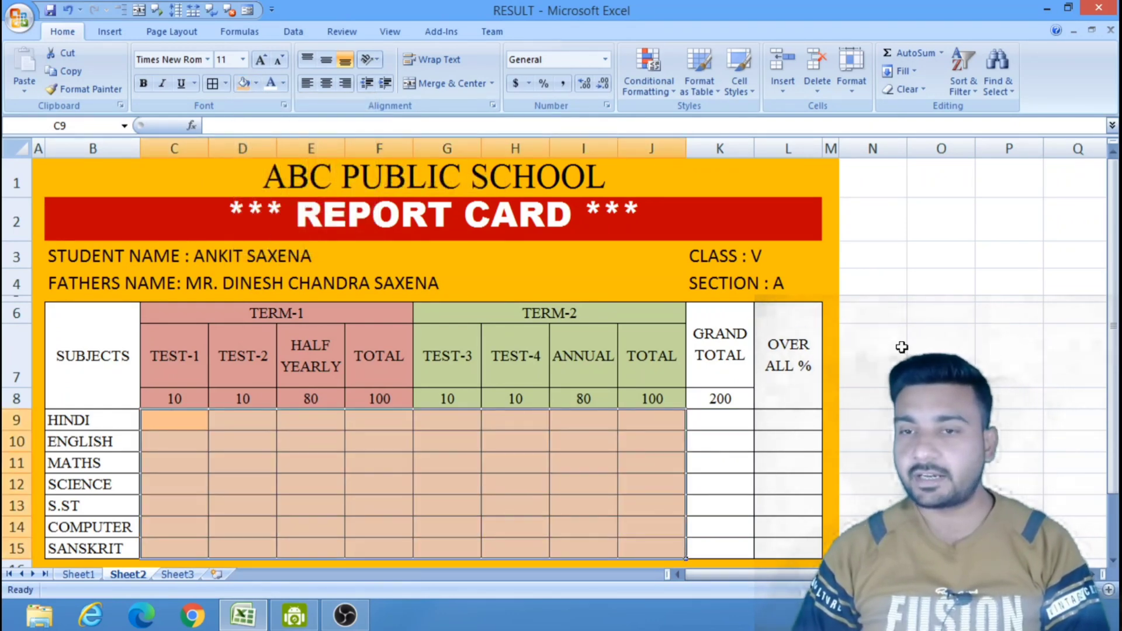
pyautogui.click(967, 346)
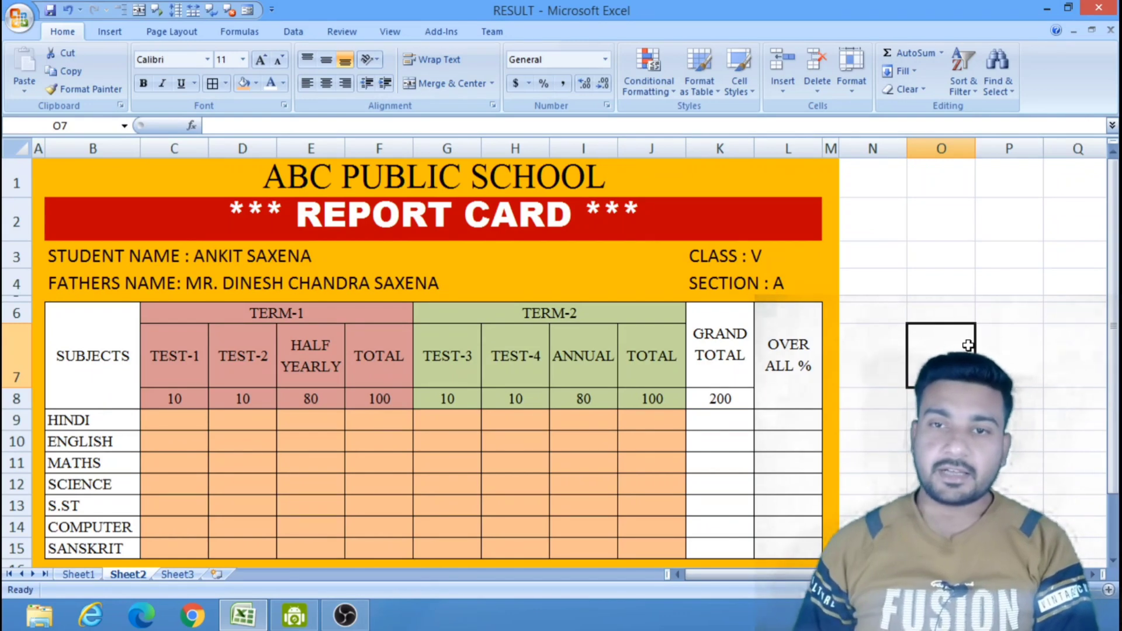
# Add a thick box border around the REPORT CARD title cell in row 2.
pyautogui.click(419, 222)
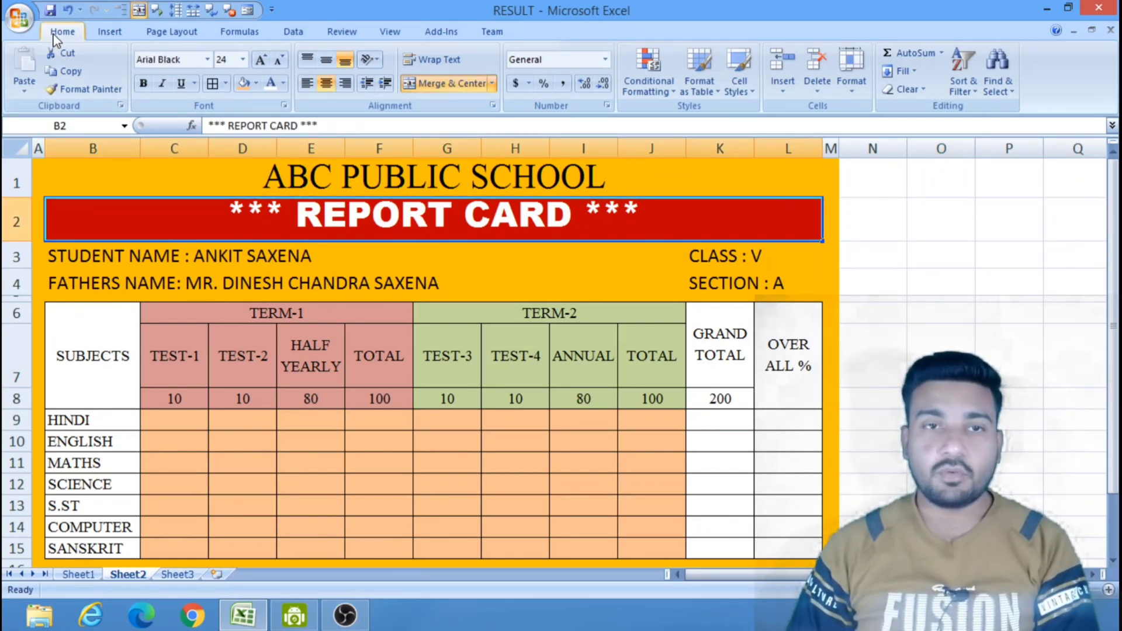
pyautogui.click(227, 84)
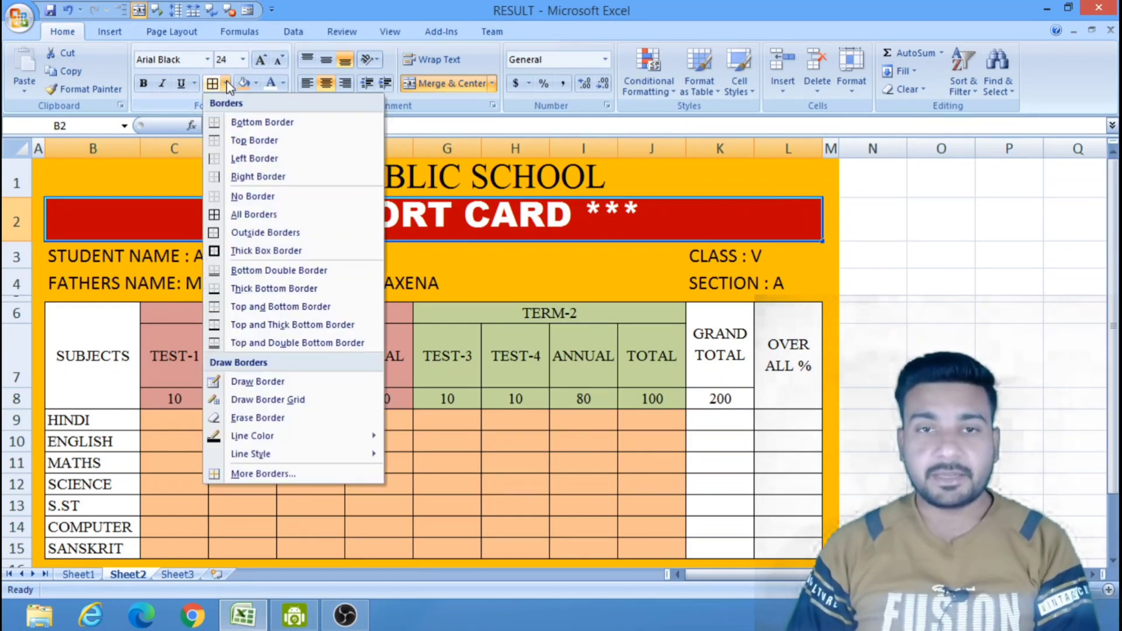
pyautogui.click(251, 249)
pyautogui.click(945, 272)
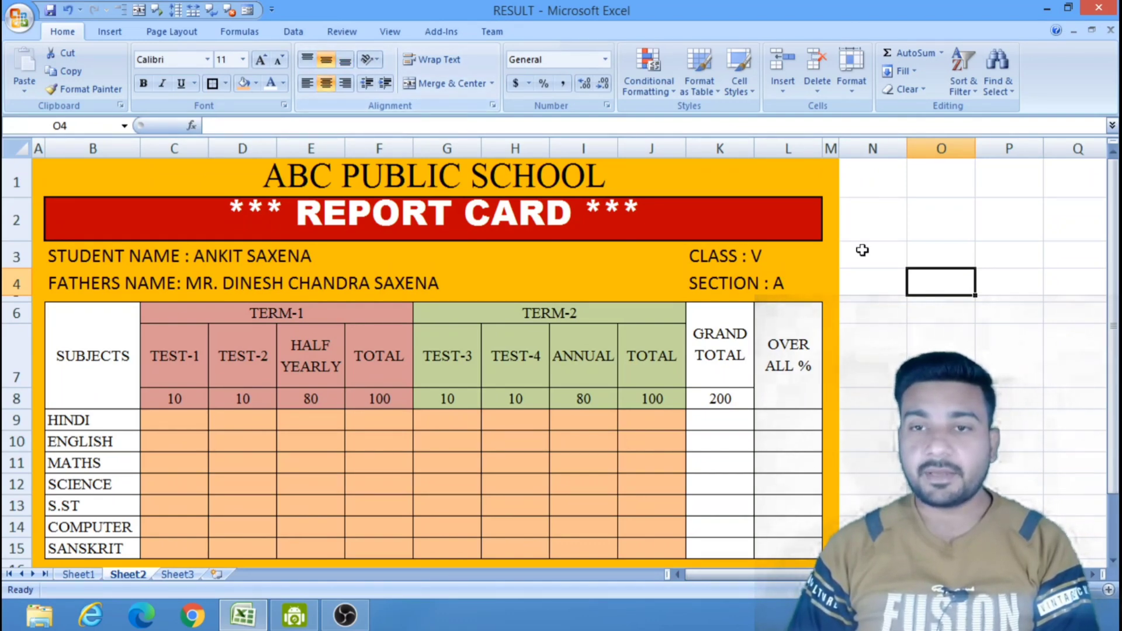
pyautogui.press('Up')
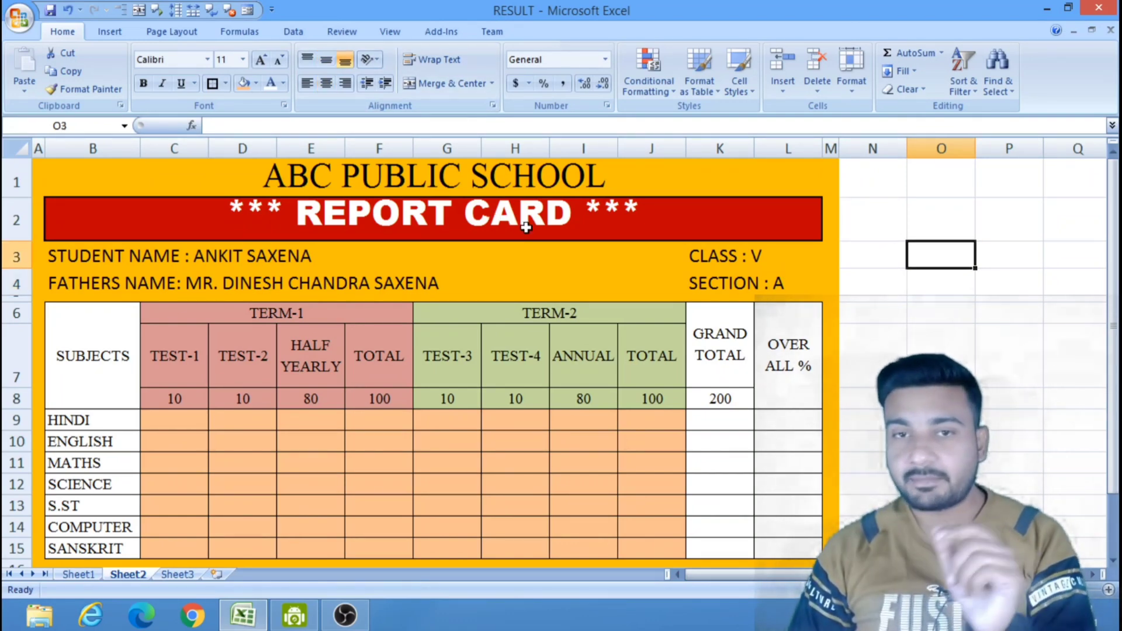
pyautogui.click(886, 307)
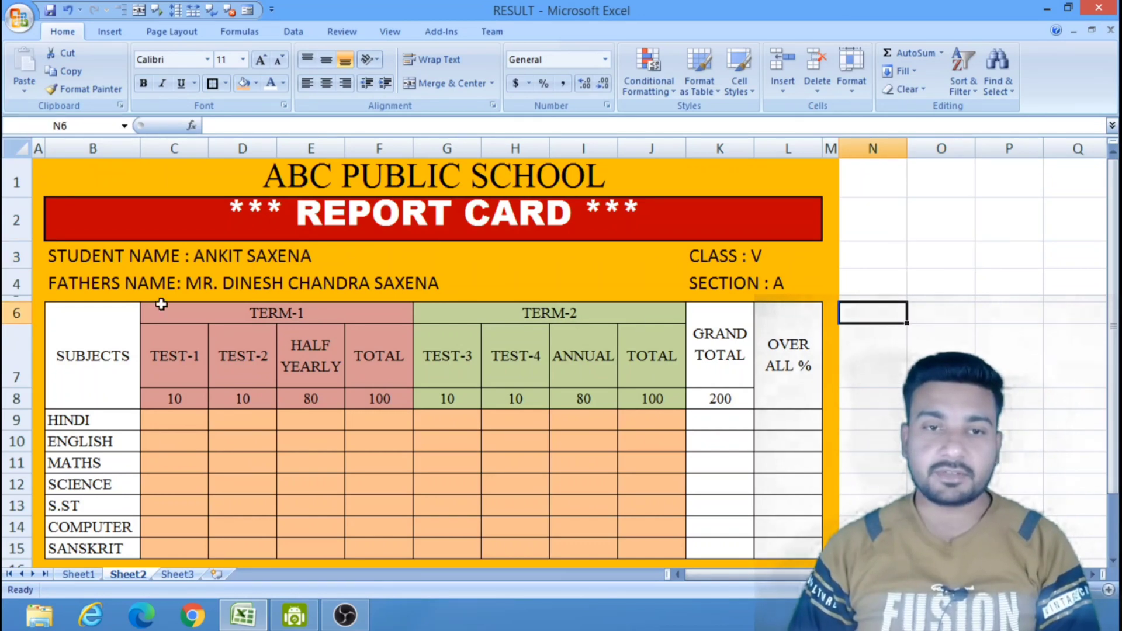
# Add a thick box border around the whole marks table, B6 to L15.
pyautogui.moveTo(73, 309); pyautogui.dragTo(779, 549)
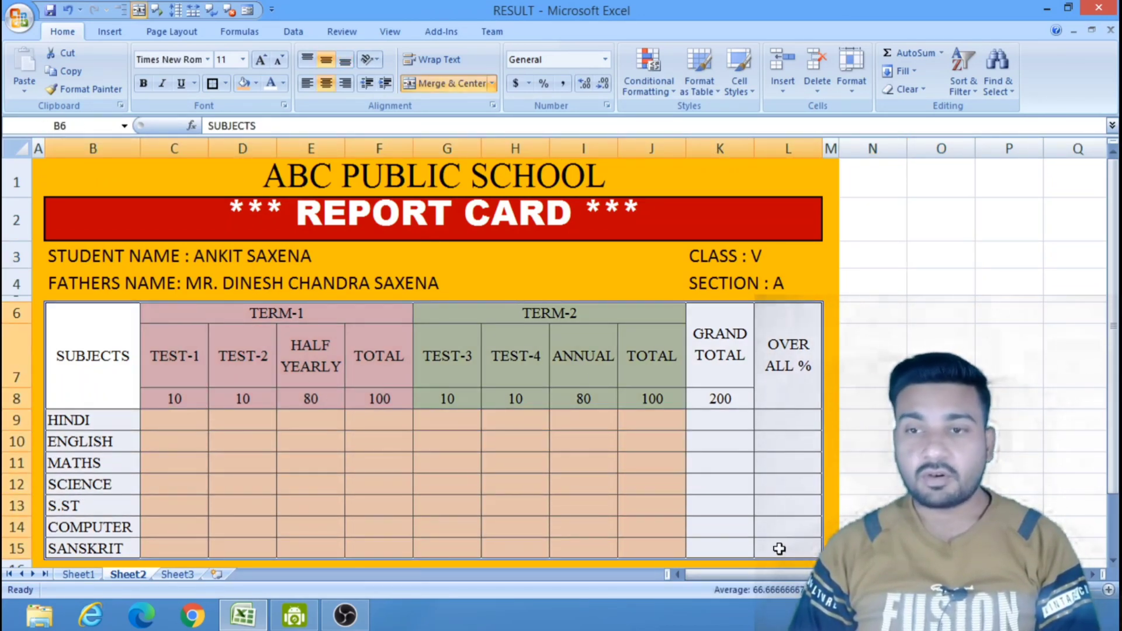
pyautogui.click(212, 83)
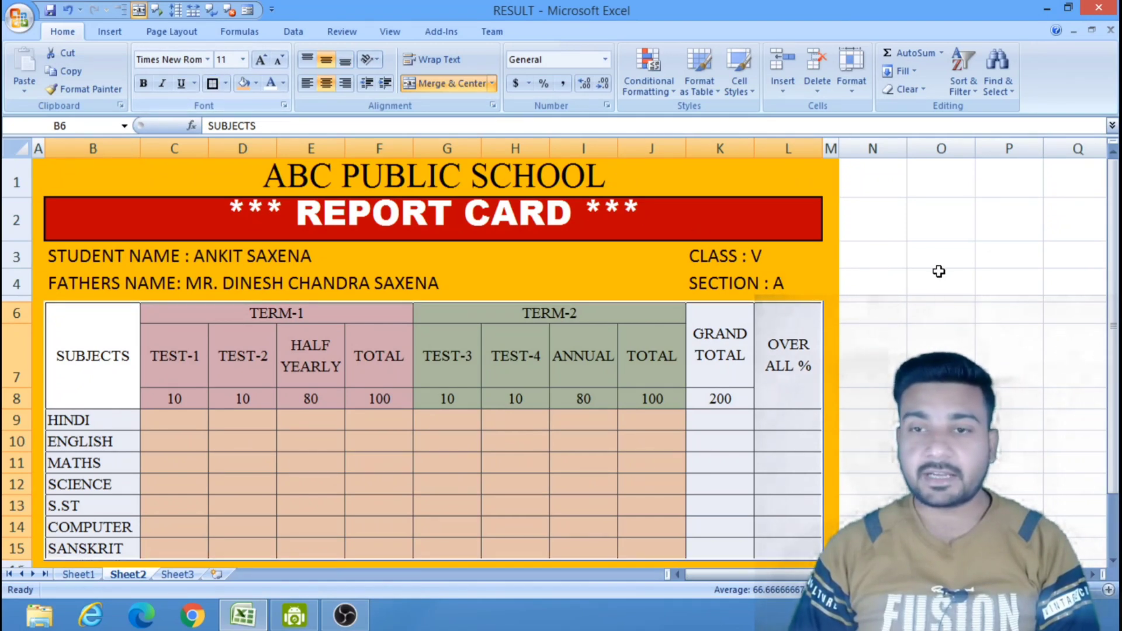
pyautogui.click(979, 279)
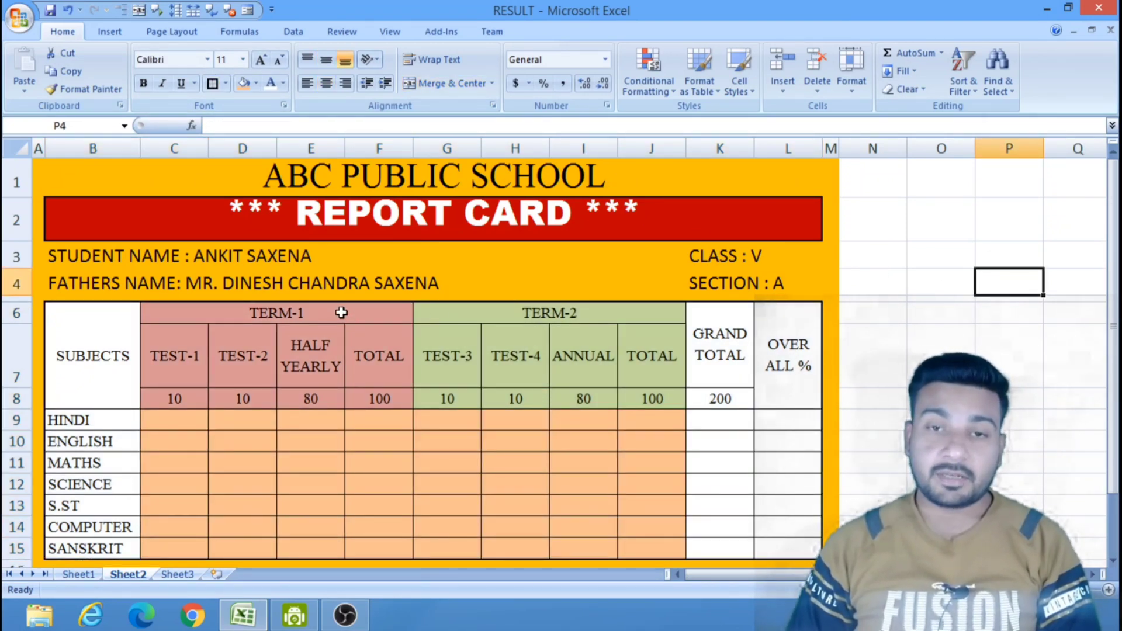
# Add a thick box border around the TERM-1 section of the table, C6 to F15.
pyautogui.moveTo(343, 310); pyautogui.dragTo(341, 443)
pyautogui.moveTo(336, 507); pyautogui.dragTo(333, 547)
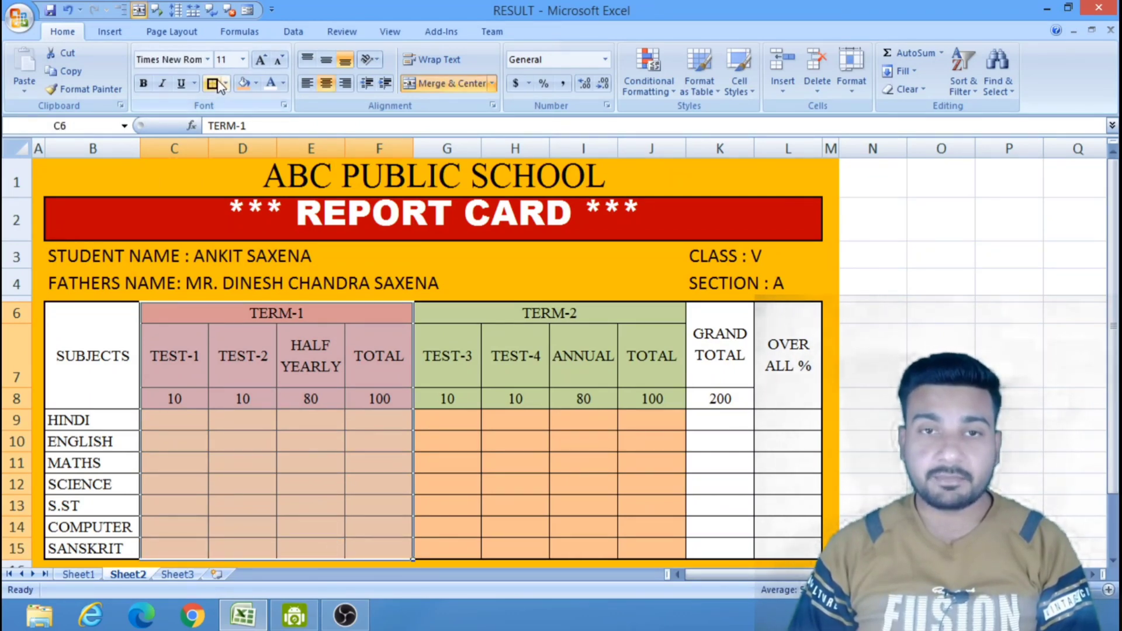
pyautogui.click(570, 413)
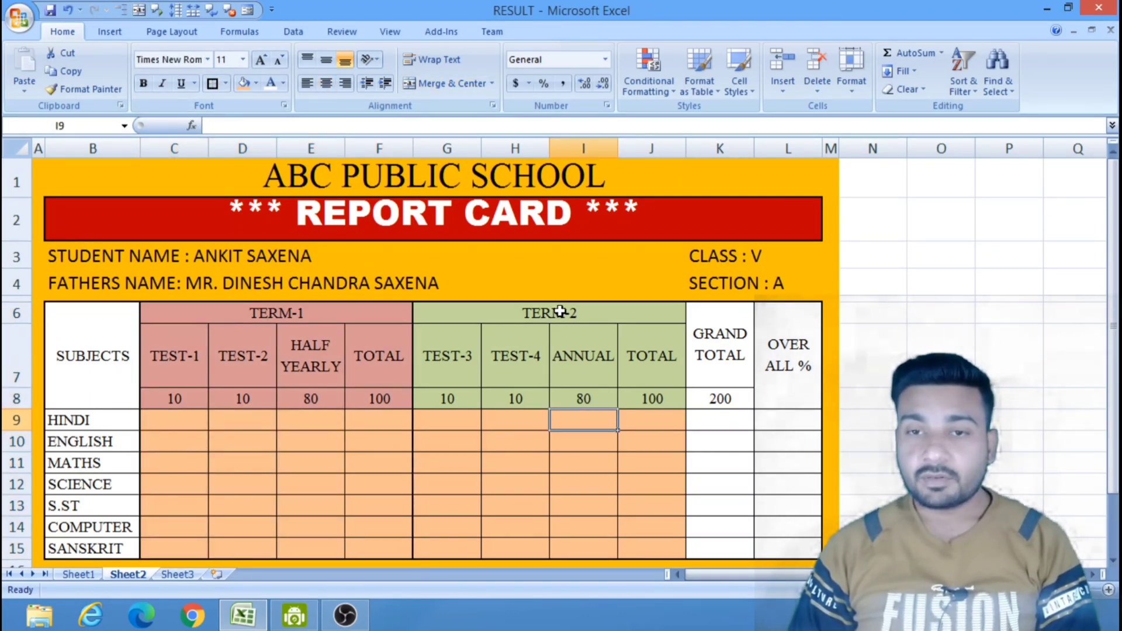
# Add thick box borders around the TERM-2 section, G6 to J15, and around the OVER ALL % column, L6 to L15.
pyautogui.moveTo(565, 316); pyautogui.dragTo(561, 548)
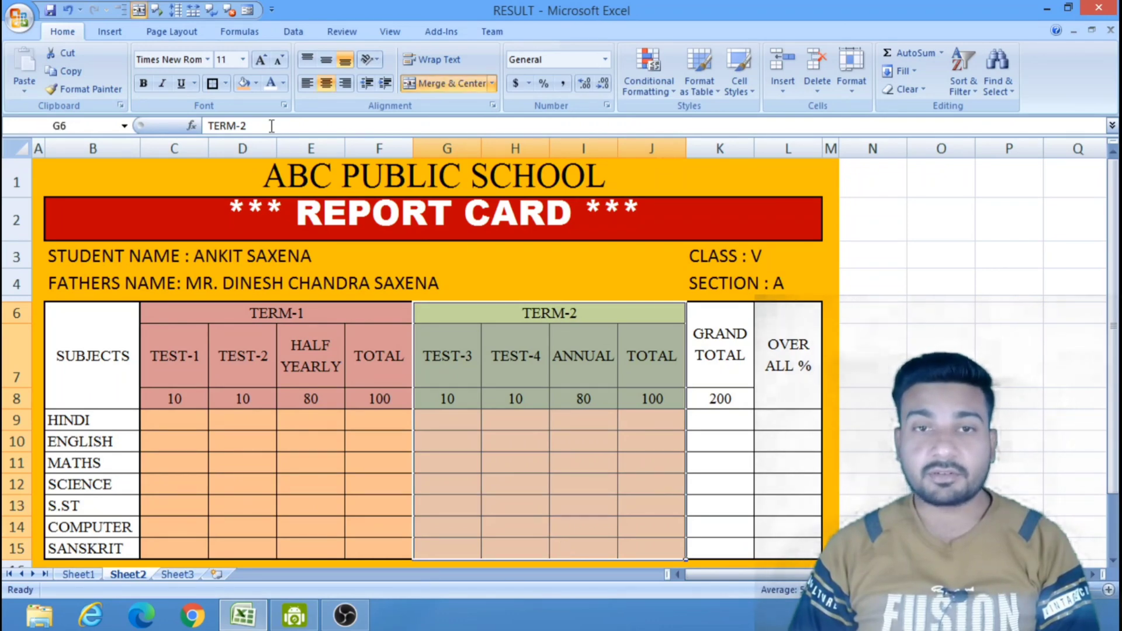
pyautogui.click(214, 86)
pyautogui.click(994, 351)
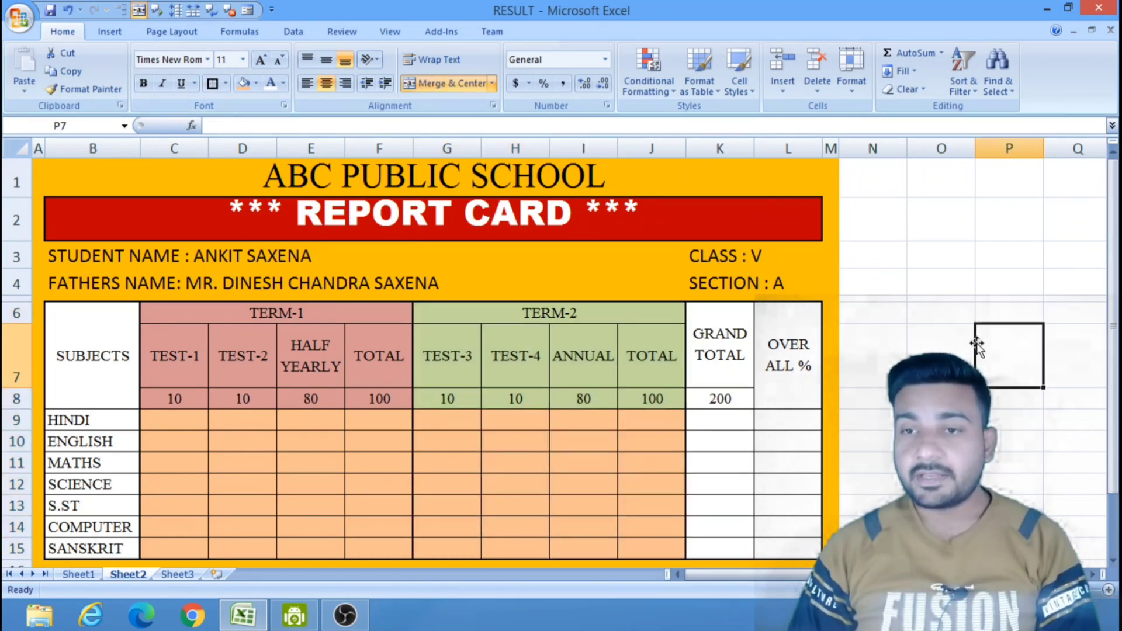
pyautogui.moveTo(779, 340); pyautogui.dragTo(779, 548)
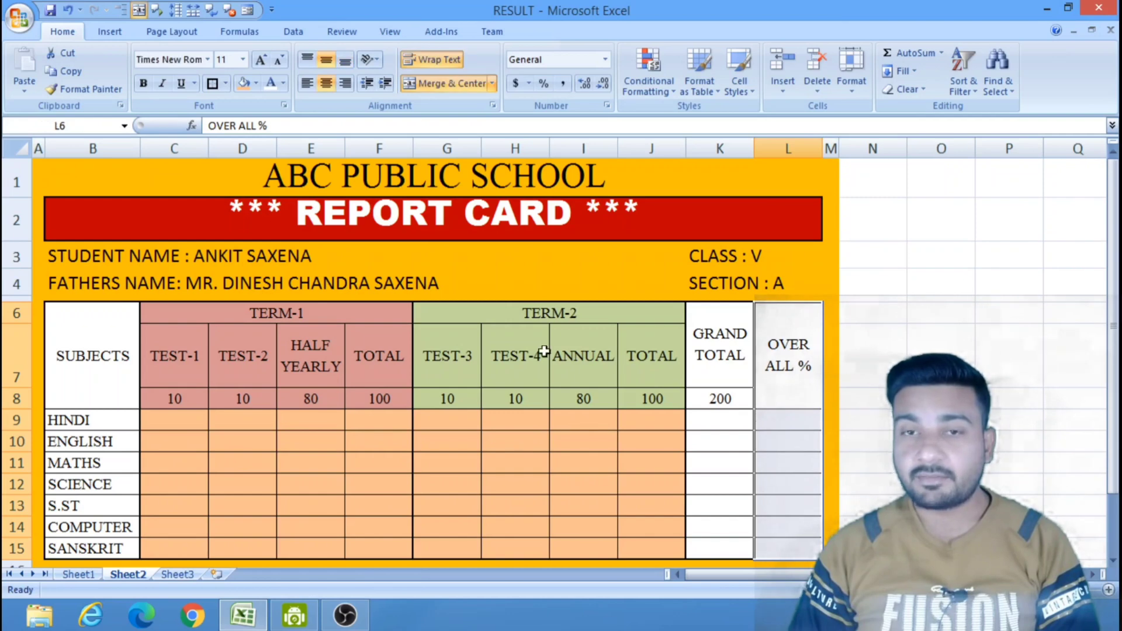
pyautogui.click(214, 85)
pyautogui.click(1009, 338)
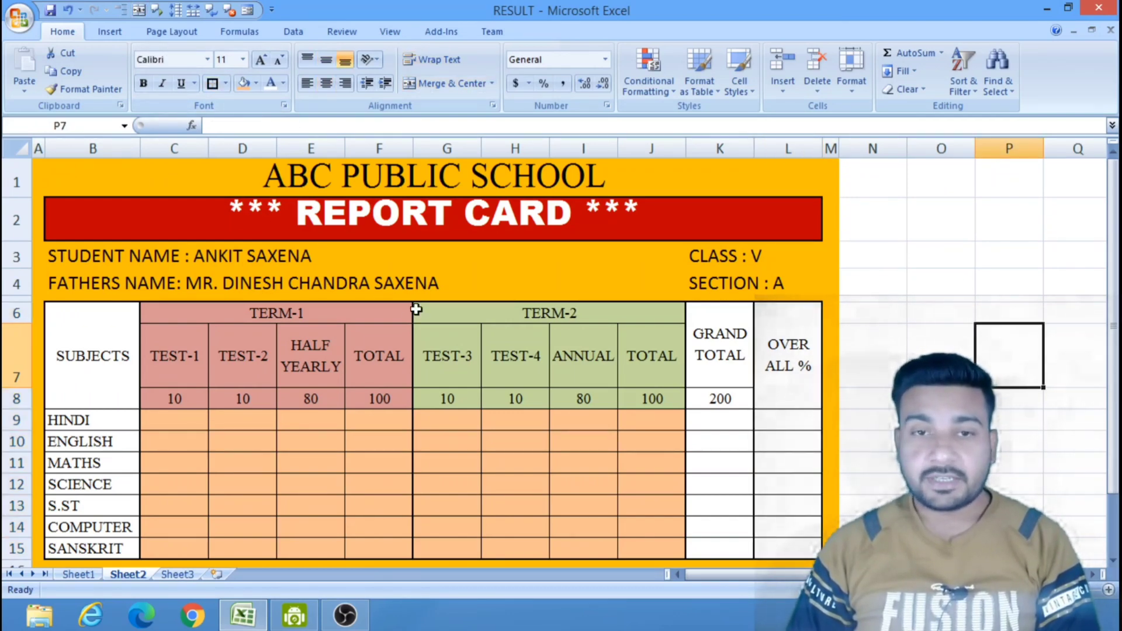
# Make the TERM-1 and TERM-2 headings in row 6 bold with font size 14.
pyautogui.click(350, 315)
pyautogui.moveTo(420, 315); pyautogui.dragTo(492, 314)
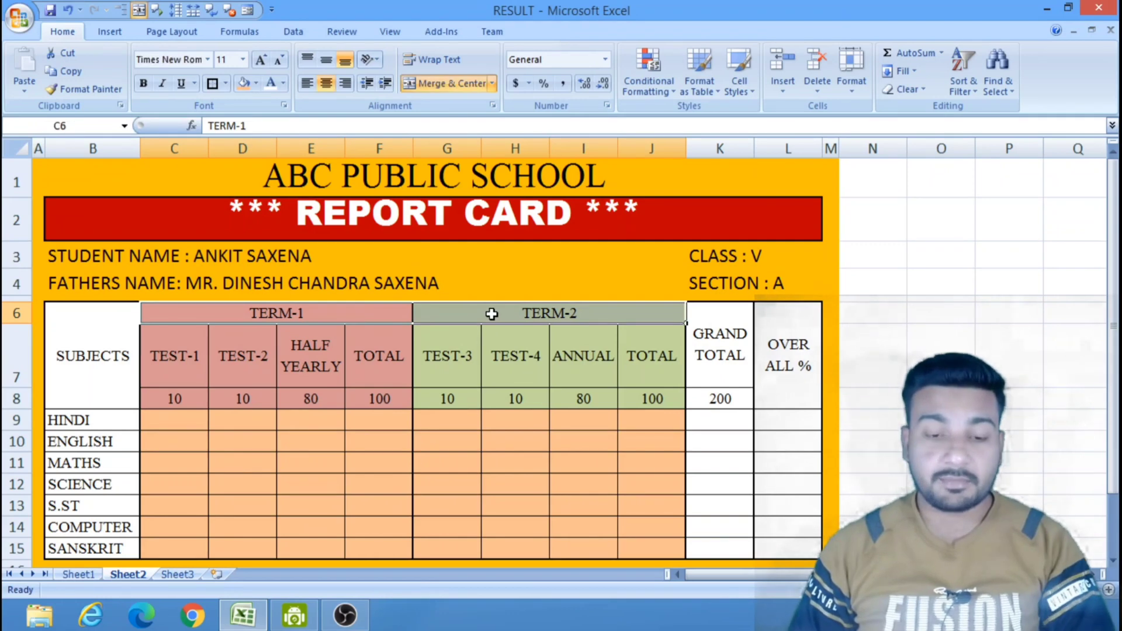
pyautogui.hotkey('ctrl', 'b')
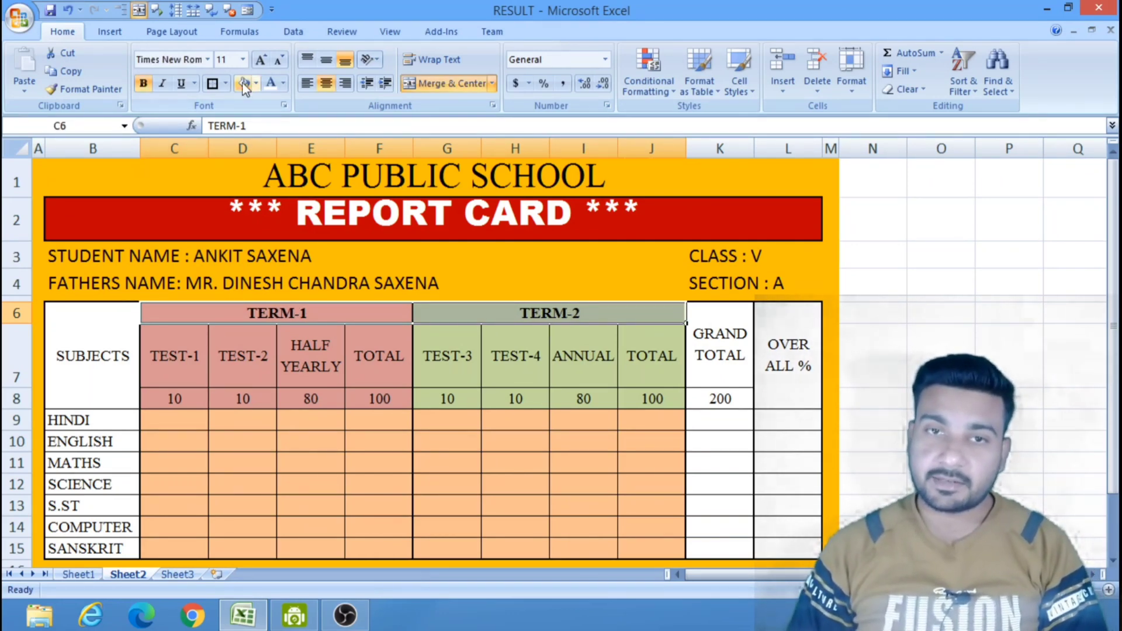
pyautogui.click(242, 59)
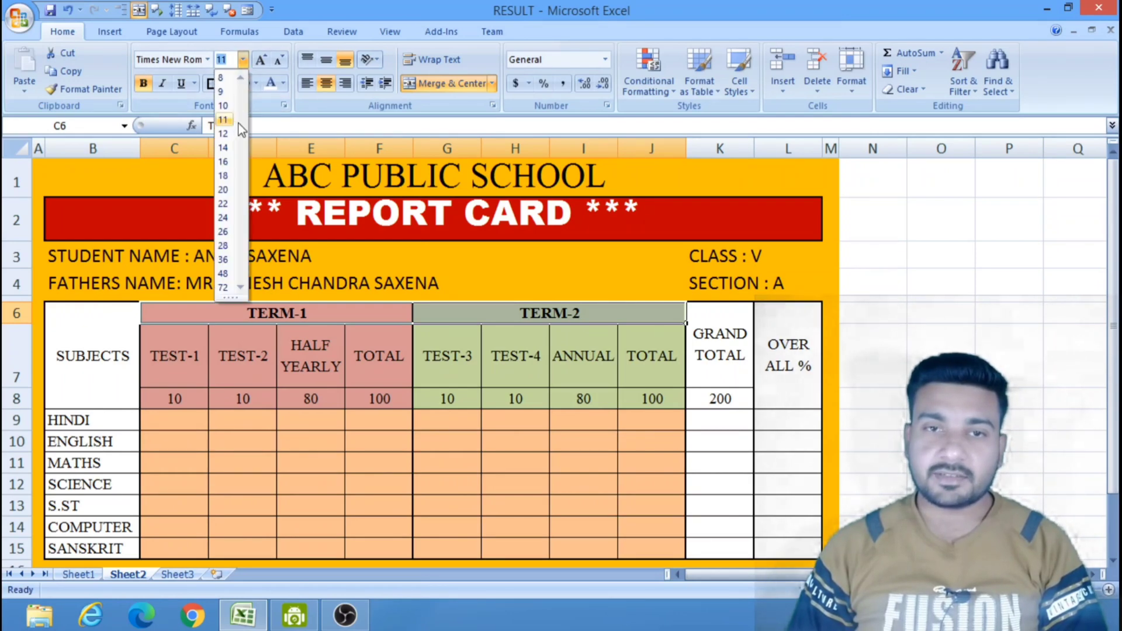
pyautogui.click(224, 147)
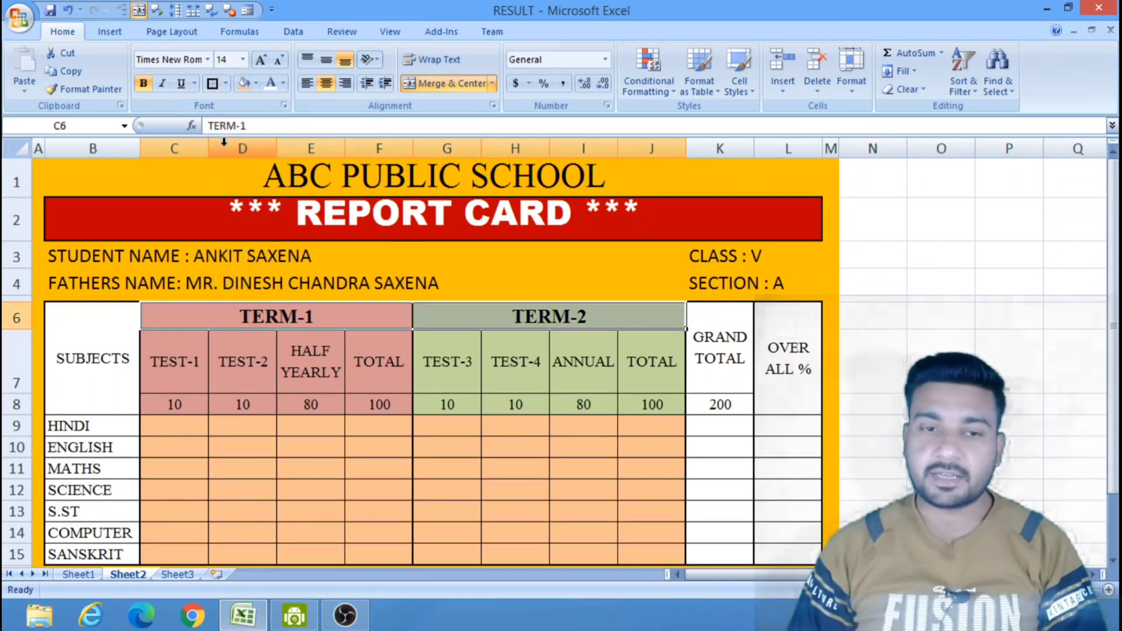
pyautogui.click(981, 305)
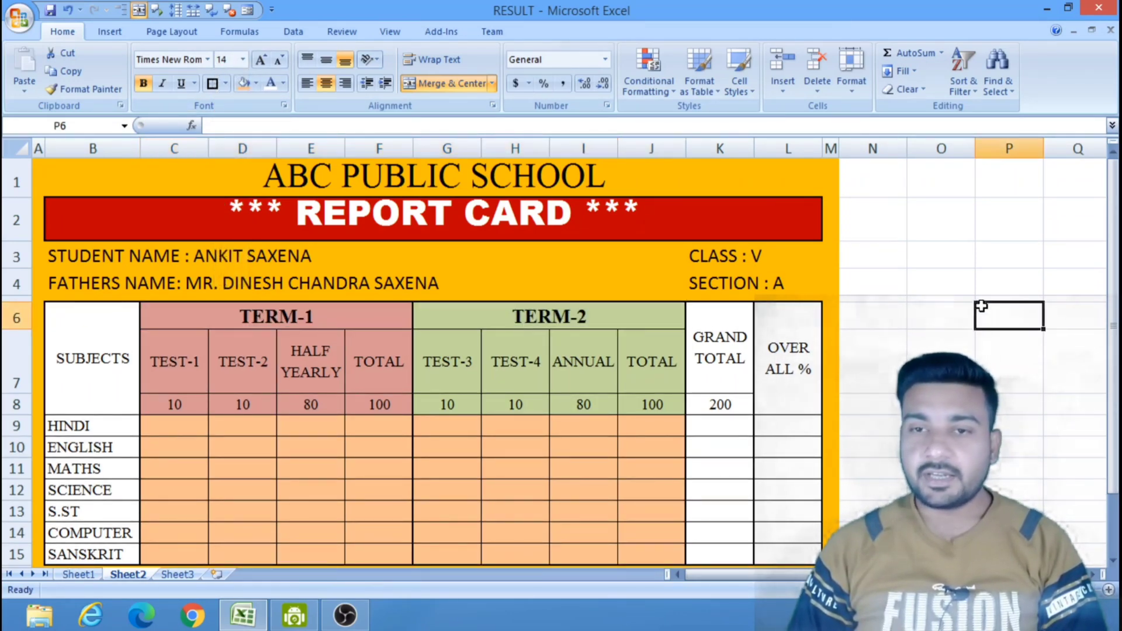
# Add a thick box border around each of the TERM-1 and TERM-2 heading cells in row 6.
pyautogui.click(224, 314)
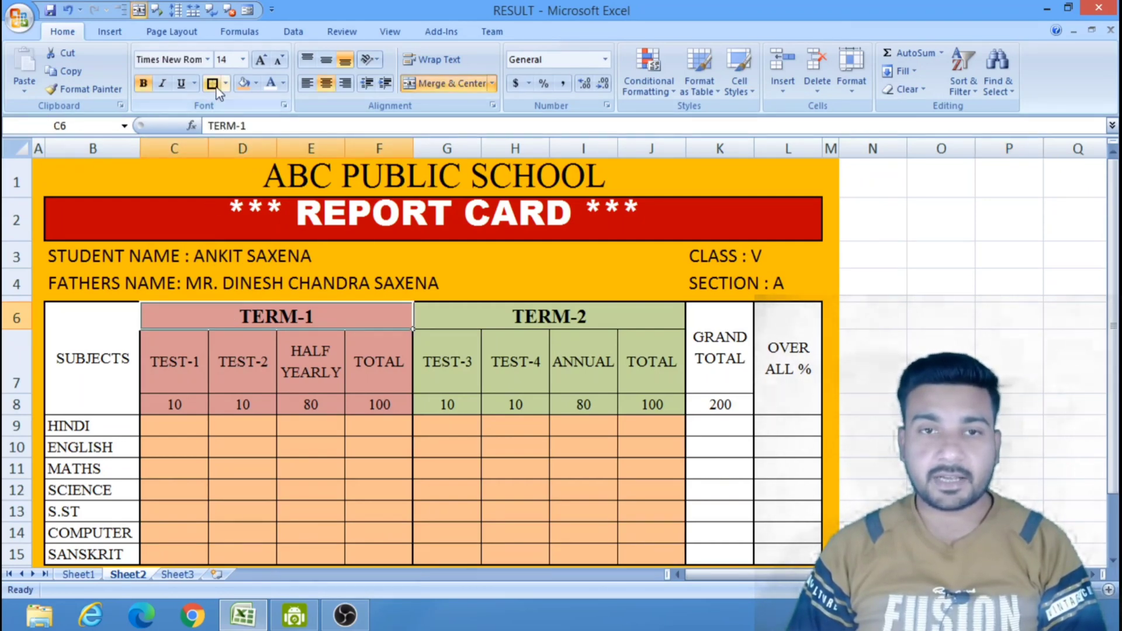
pyautogui.click(524, 315)
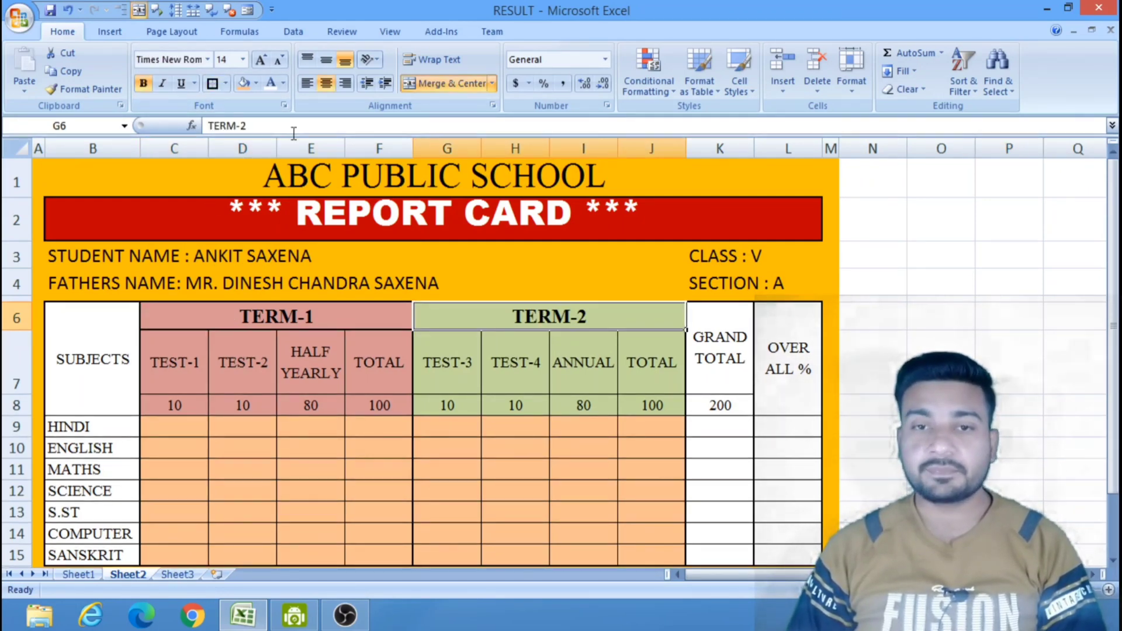
pyautogui.click(212, 83)
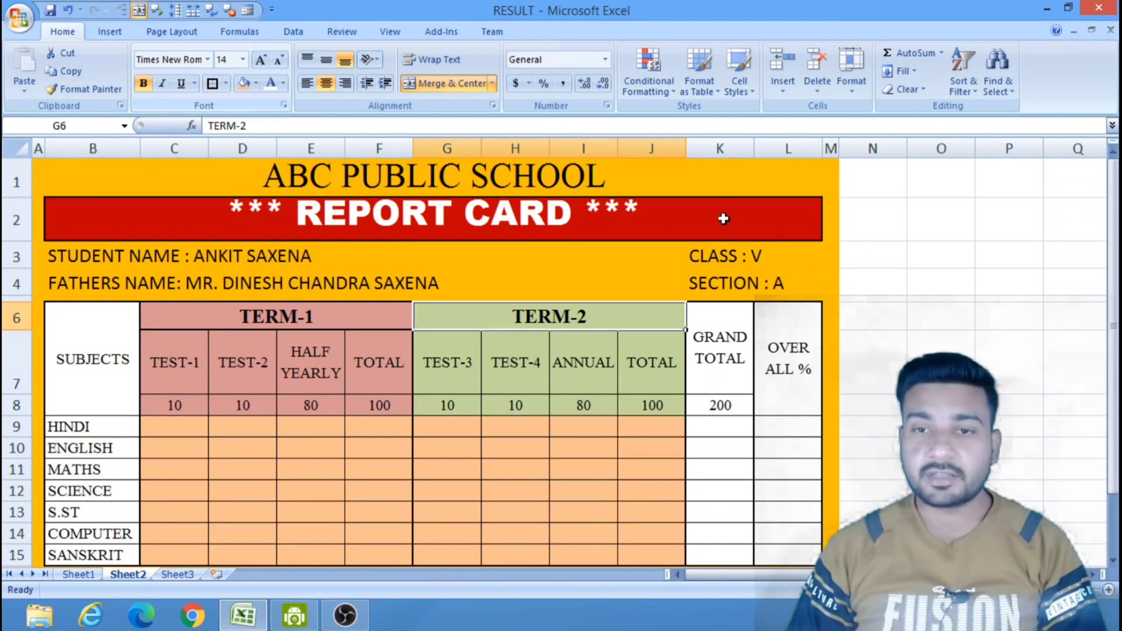
pyautogui.click(1024, 291)
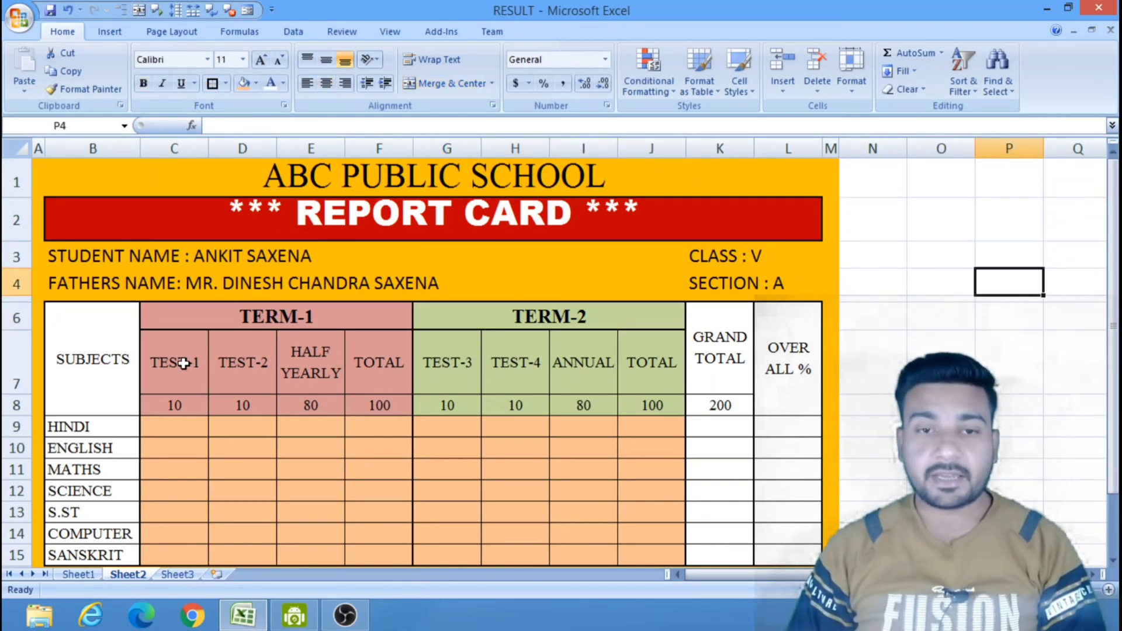
# Add thick box borders around the test headings and maximum marks of each term, C7 to F8 and G7 to J8.
pyautogui.moveTo(176, 362); pyautogui.dragTo(366, 402)
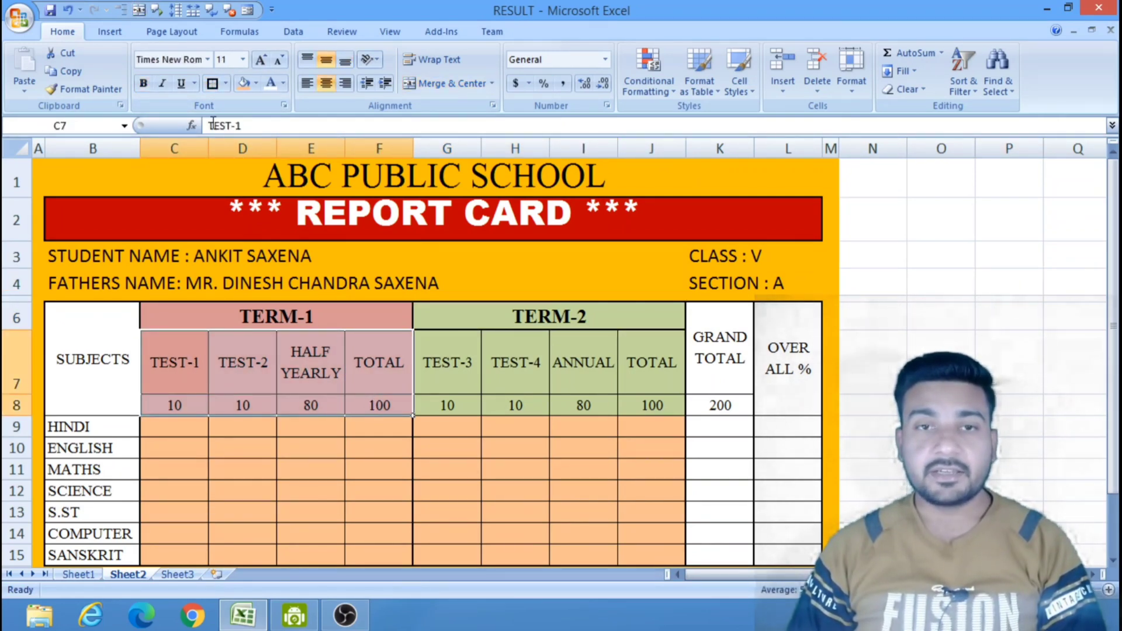
pyautogui.click(213, 88)
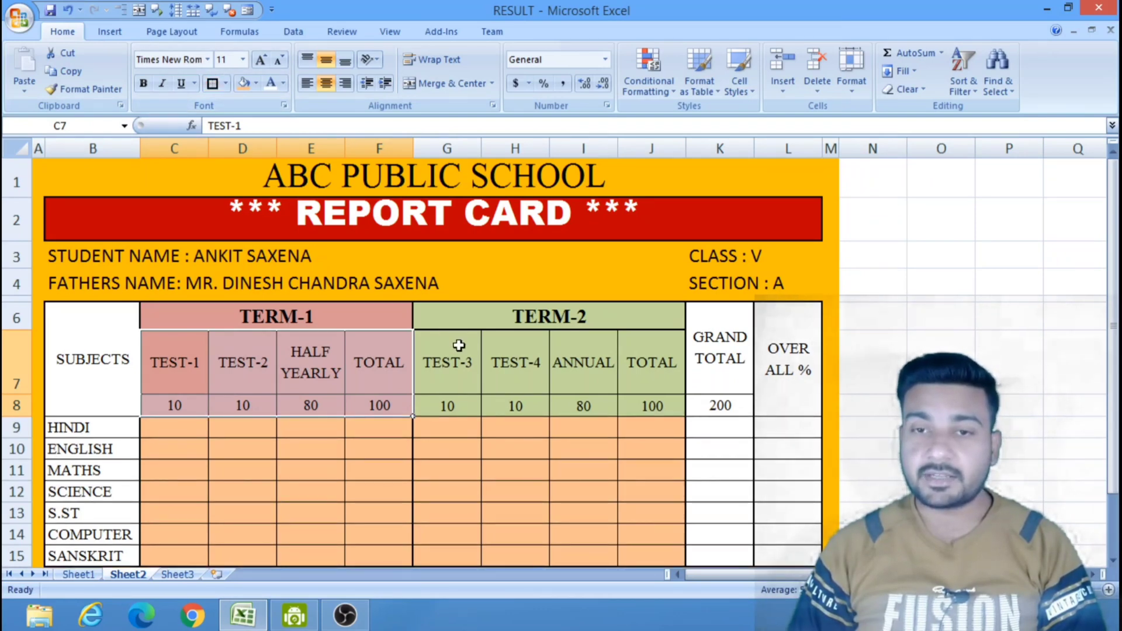
pyautogui.moveTo(458, 351); pyautogui.dragTo(633, 409)
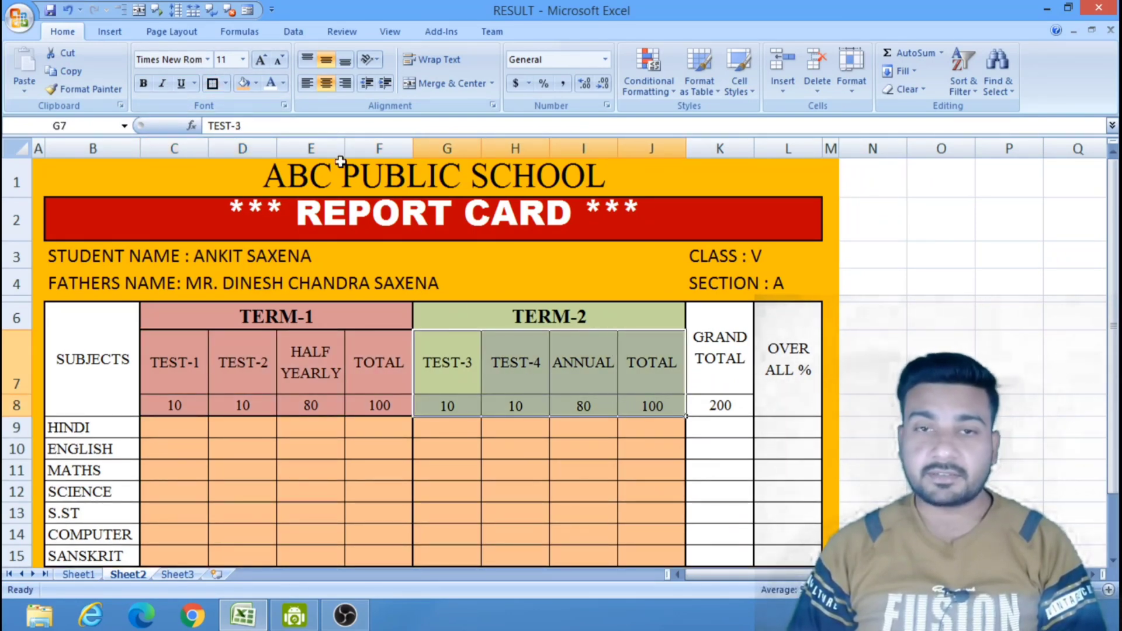
pyautogui.click(213, 84)
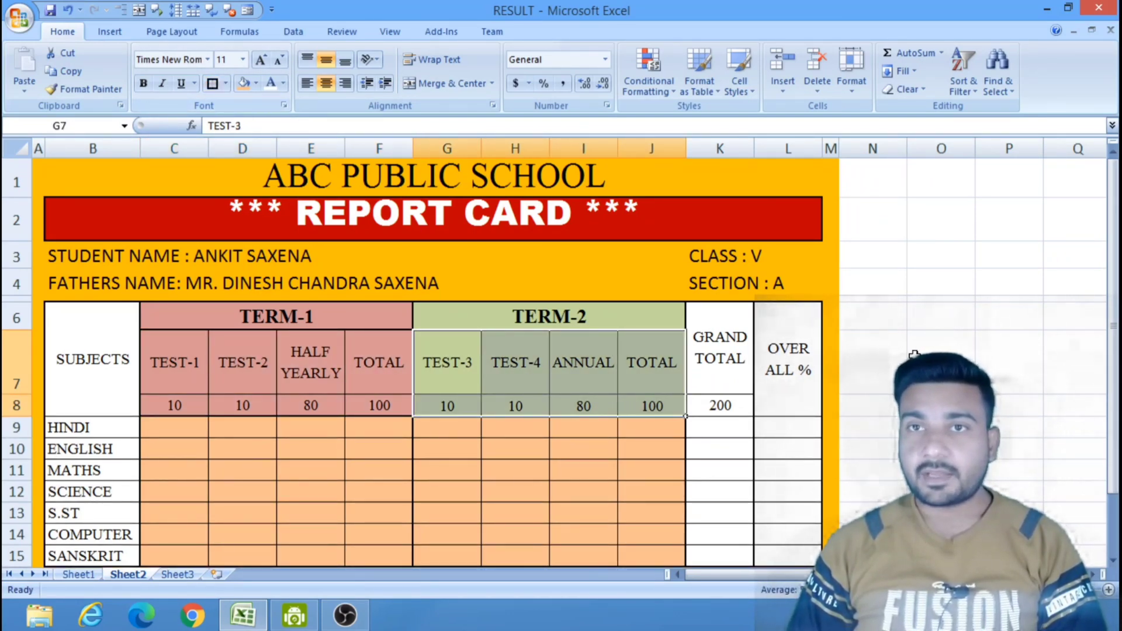
pyautogui.click(940, 345)
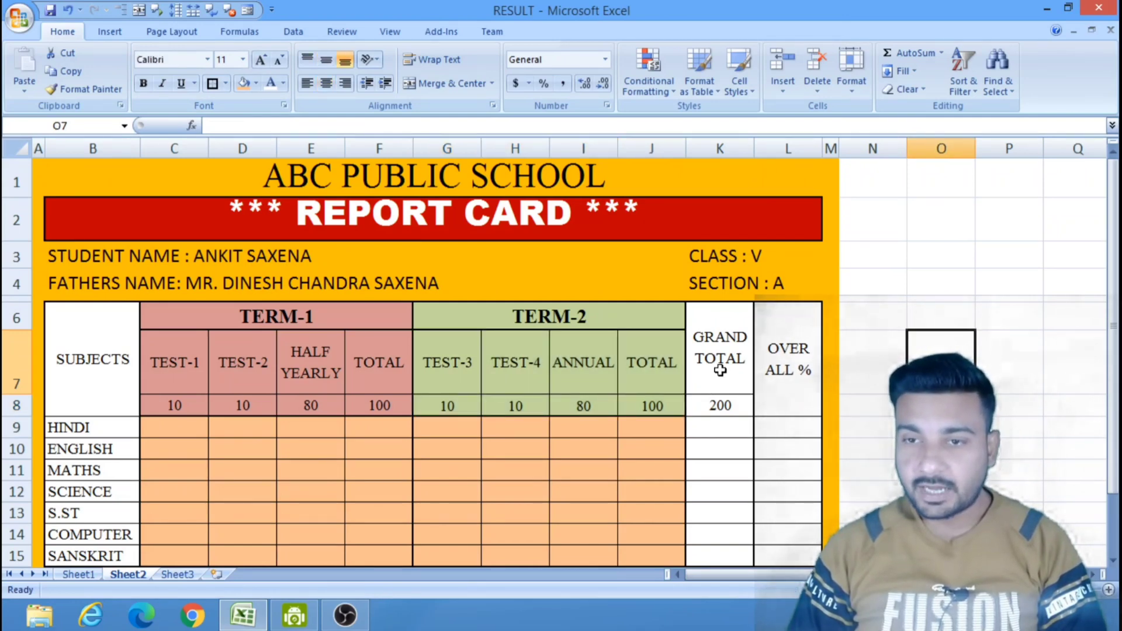
# Add thick box borders around the GRAND TOTAL and OVER ALL % headers, K6 to L8, and around the SUBJECTS header cell.
pyautogui.click(728, 354)
pyautogui.moveTo(730, 371); pyautogui.dragTo(777, 405)
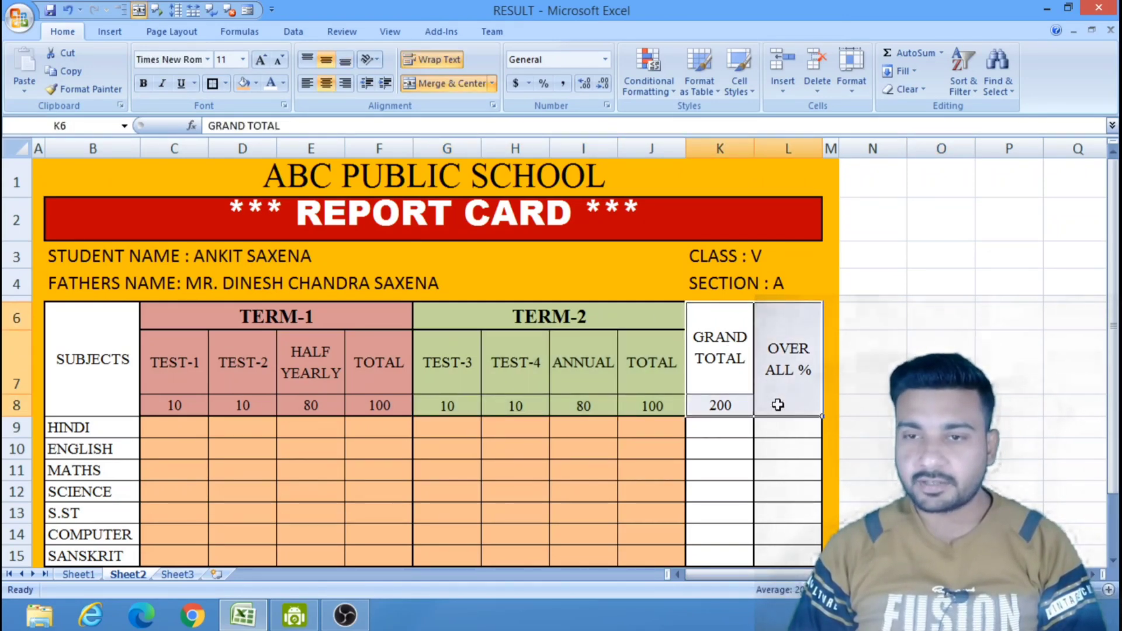
pyautogui.click(214, 85)
pyautogui.click(85, 326)
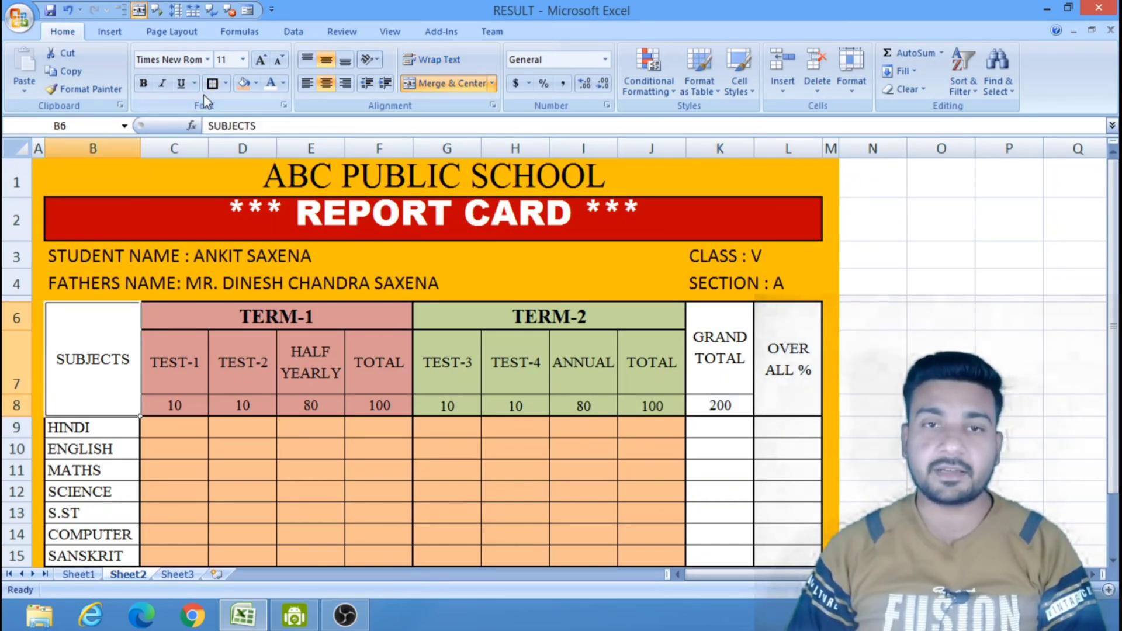
pyautogui.click(922, 340)
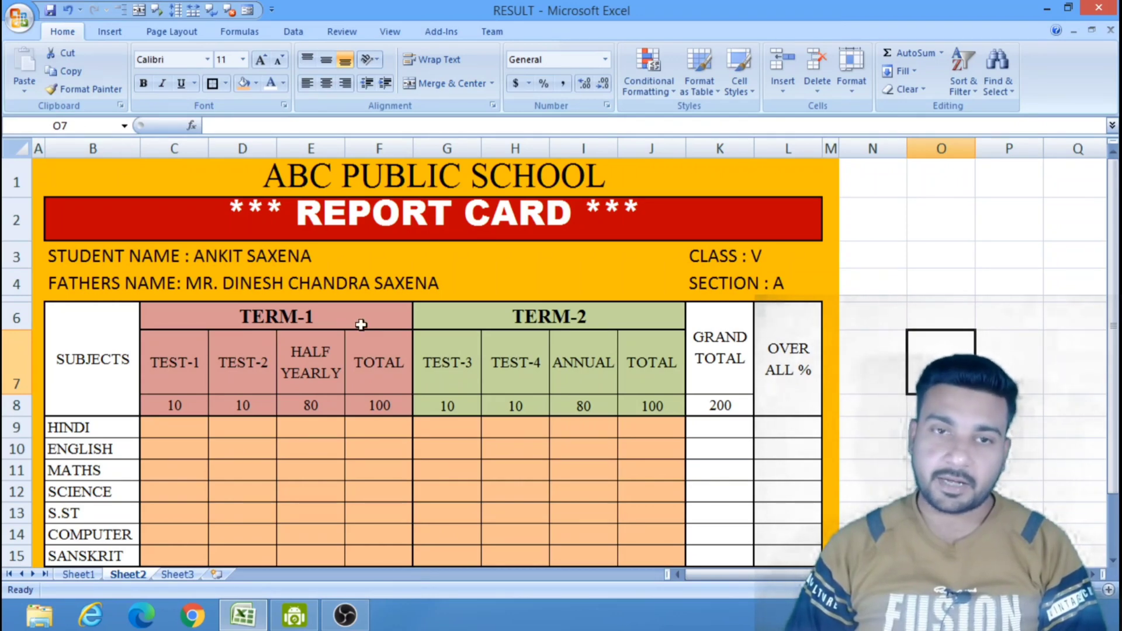
# Slightly reduce the height of row 4 and fine-tune the height of row 1 to fit the school name.
pyautogui.moveTo(21, 298); pyautogui.dragTo(23, 293)
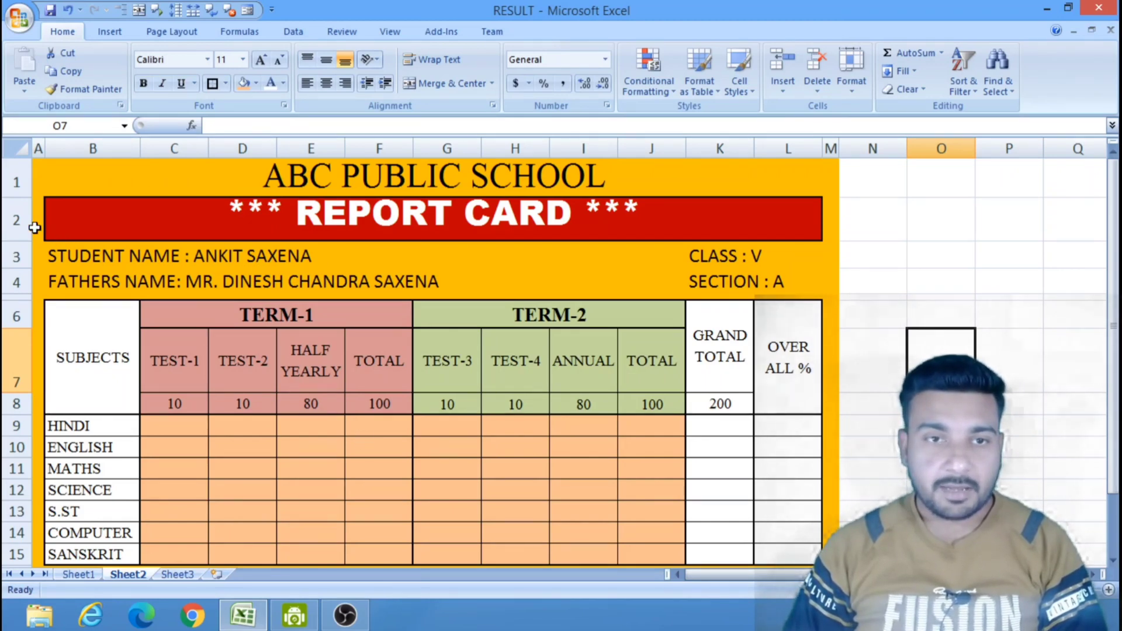
pyautogui.click(22, 192)
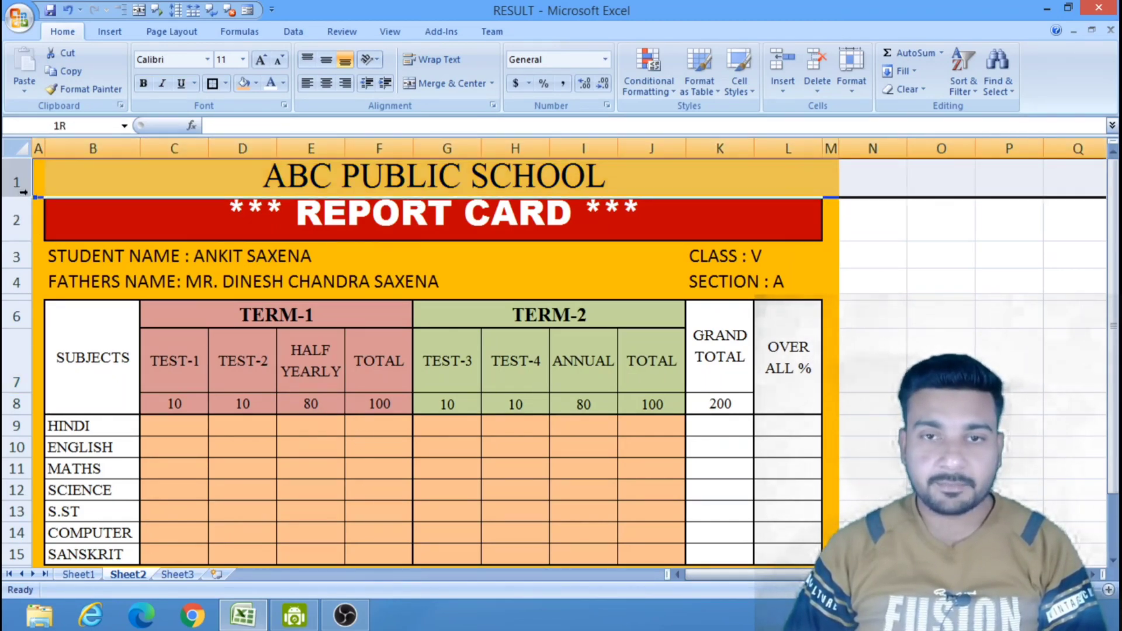
pyautogui.moveTo(22, 194); pyautogui.dragTo(22, 191)
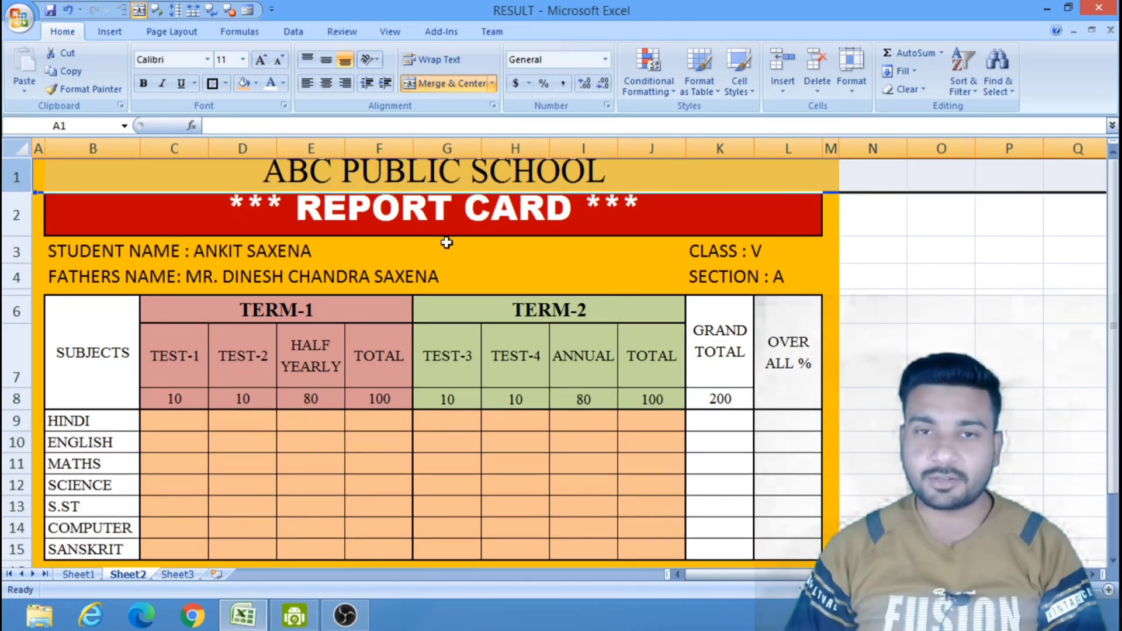
pyautogui.click(898, 309)
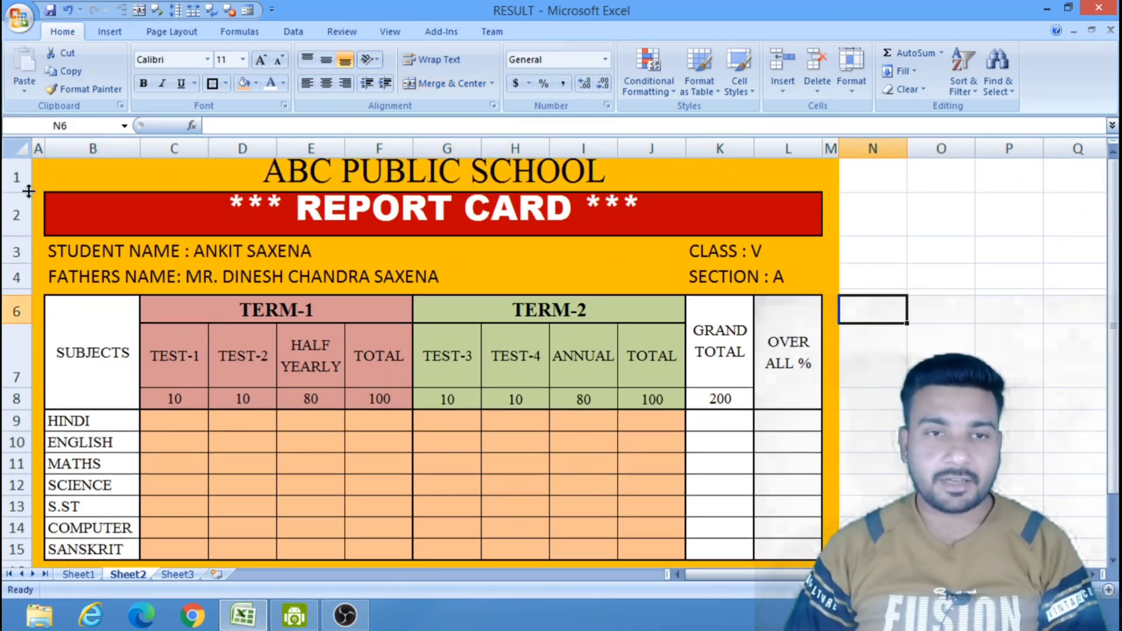
pyautogui.moveTo(28, 195); pyautogui.dragTo(28, 200)
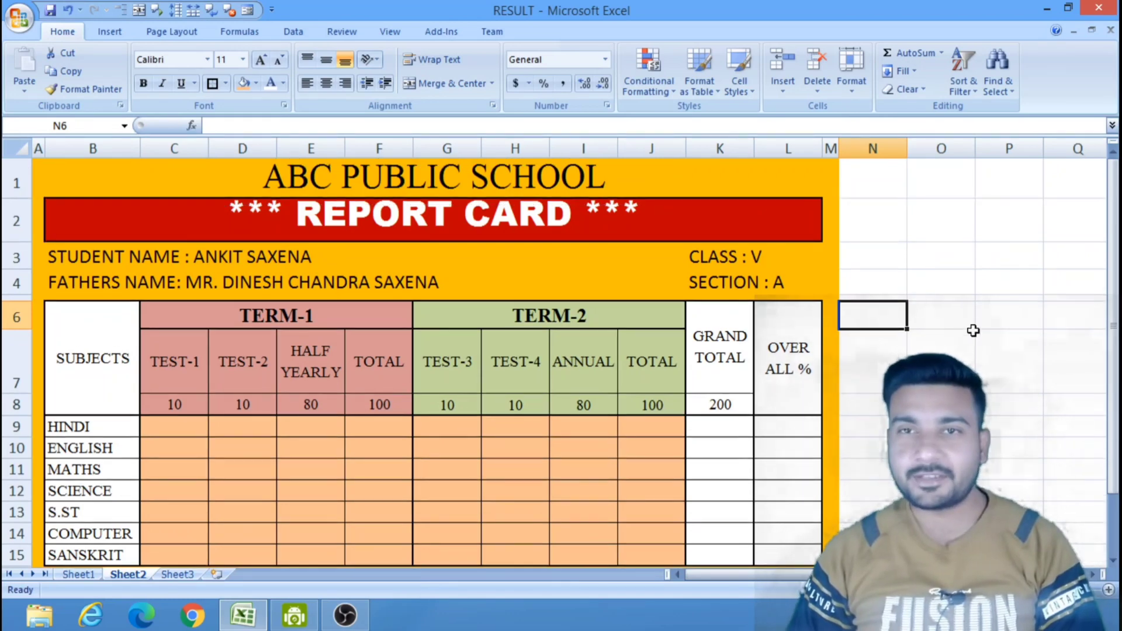
pyautogui.click(938, 345)
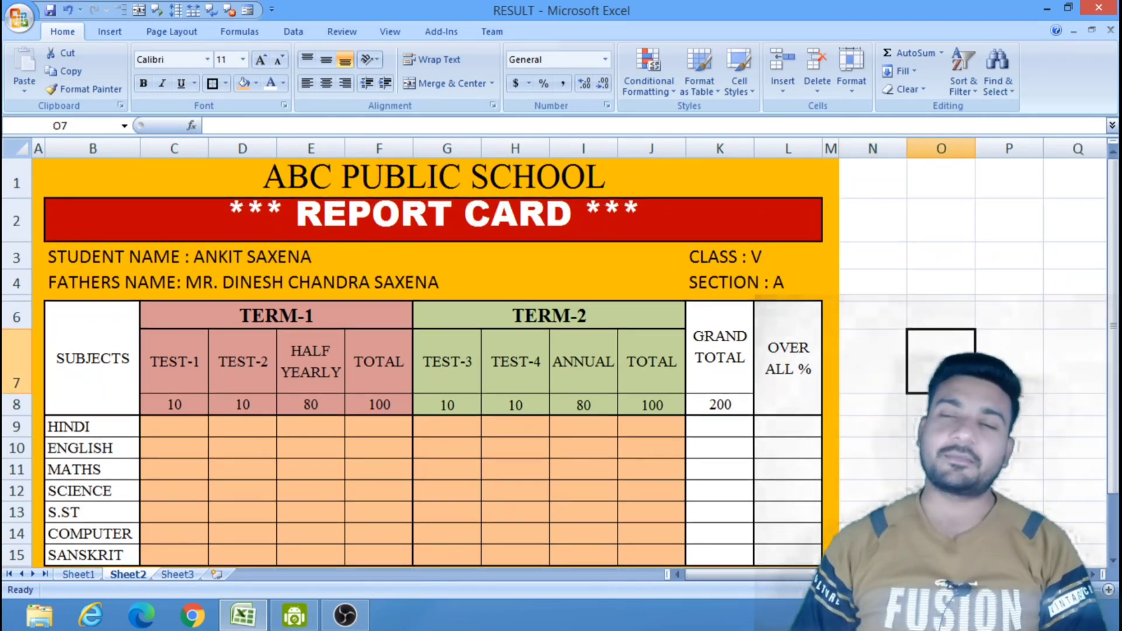